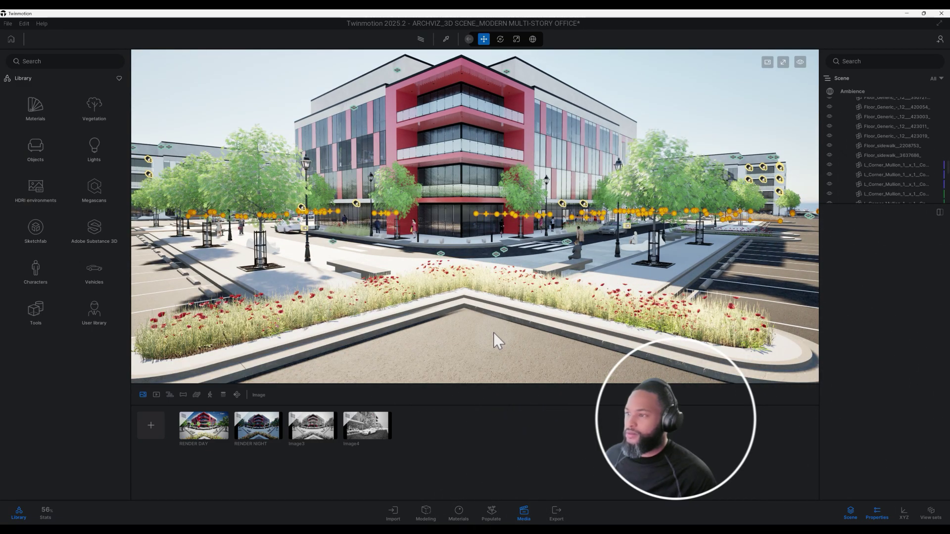
- Examine the red office building's corner and the plaza with benches, trees and flower beds in front of it
scroll(494, 333, up, 3)
scroll(493, 334, up, 3)
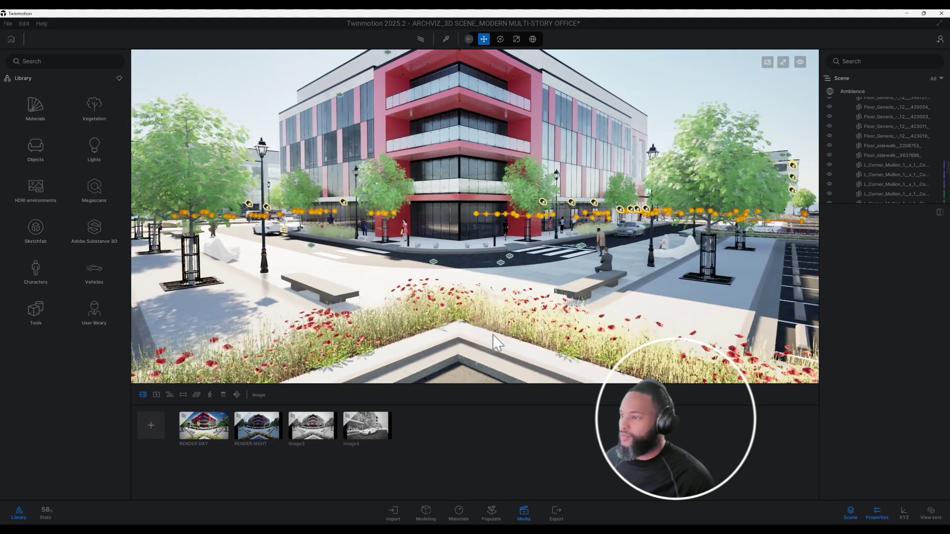
scroll(493, 335, down, 3)
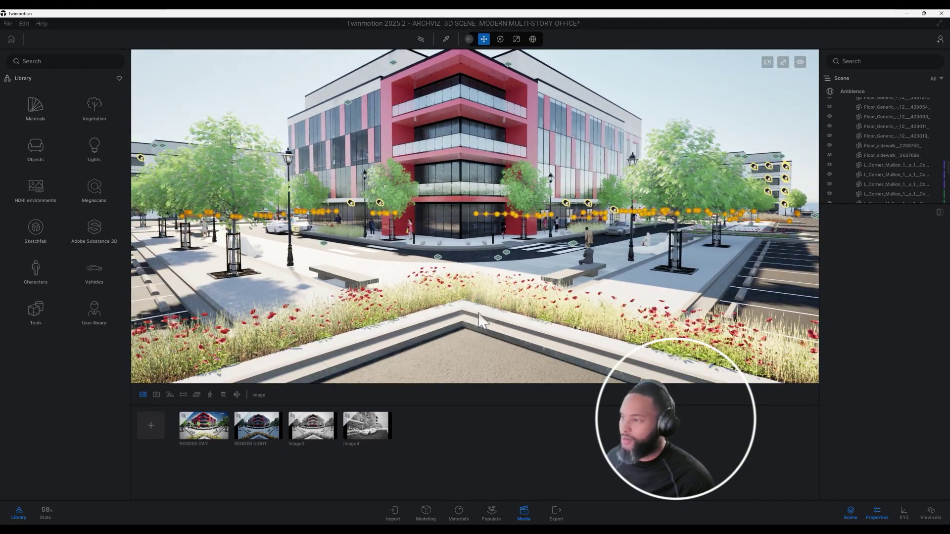
scroll(478, 313, up, 3)
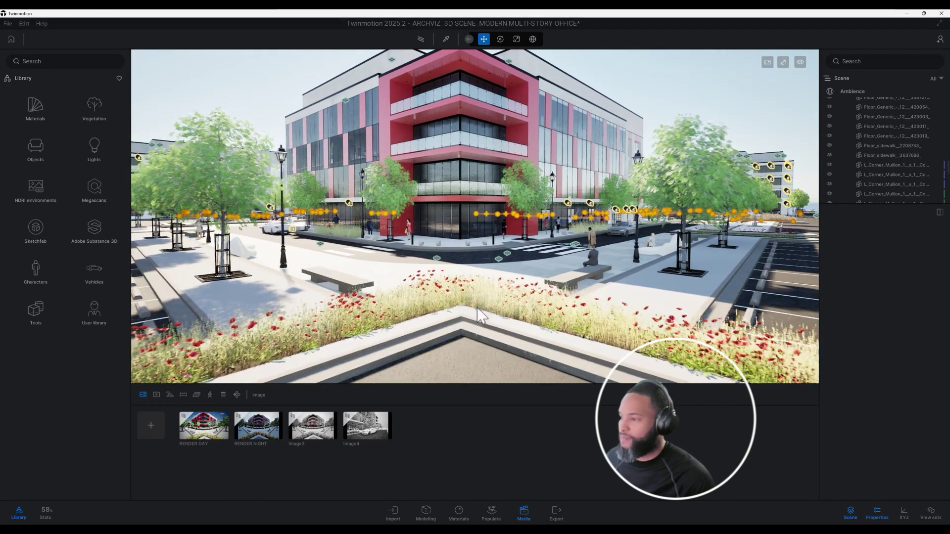
scroll(476, 310, up, 2)
scroll(462, 307, up, 3)
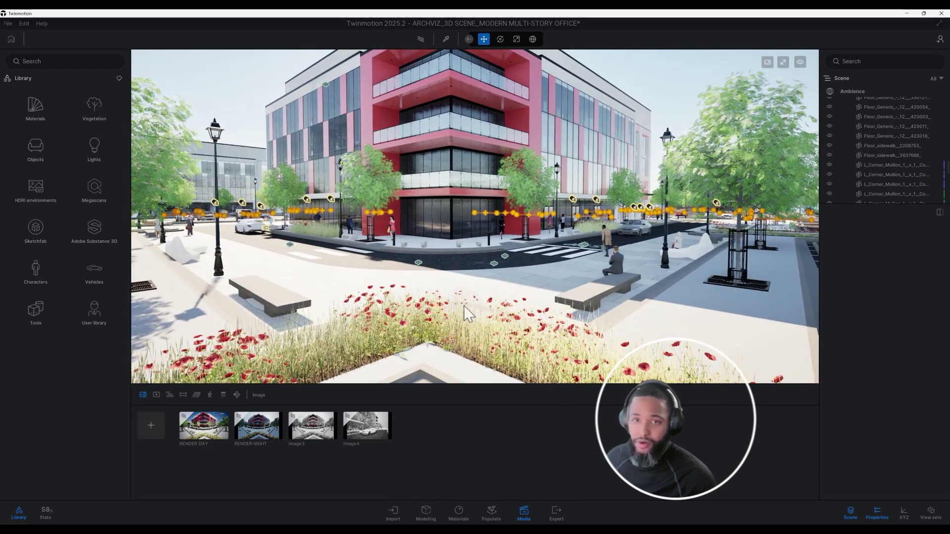
scroll(467, 304, up, 3)
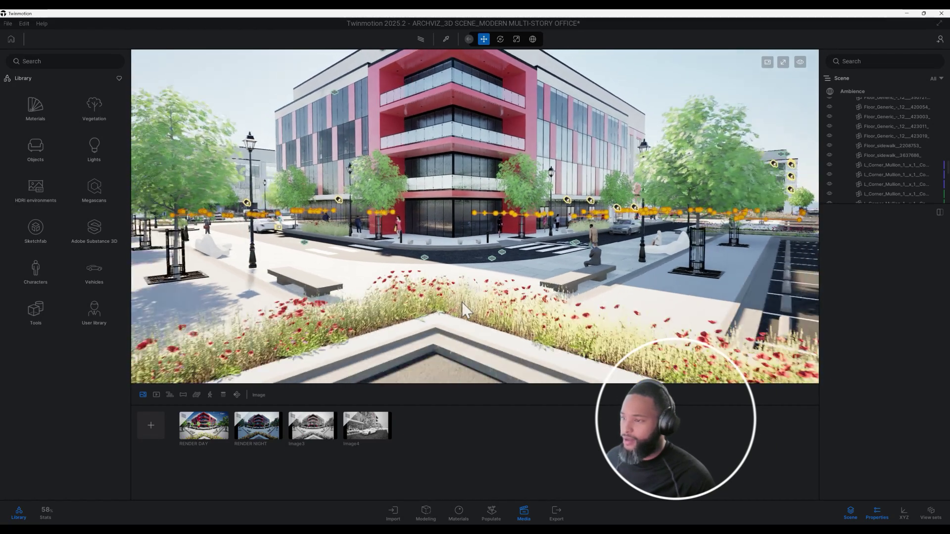
scroll(462, 302, up, 2)
scroll(497, 315, up, 3)
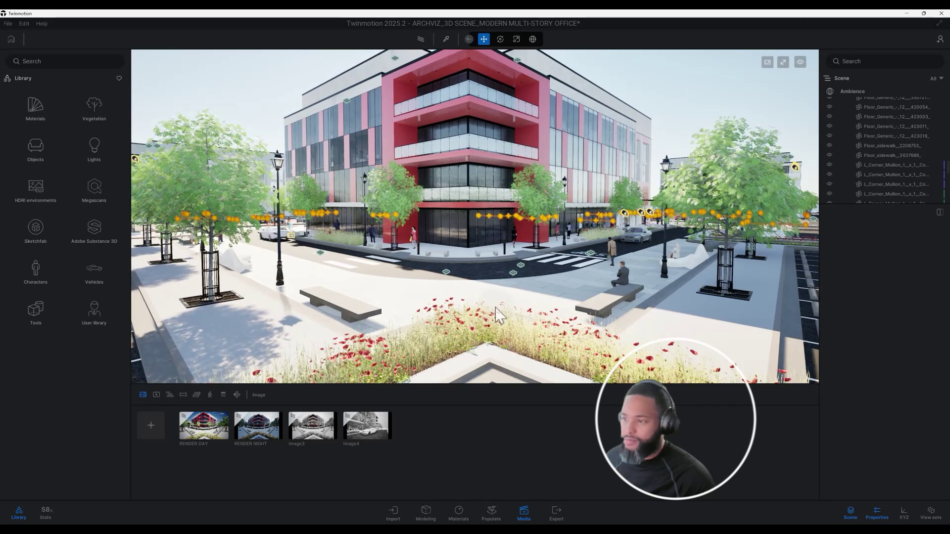
scroll(497, 315, up, 3)
scroll(496, 315, up, 3)
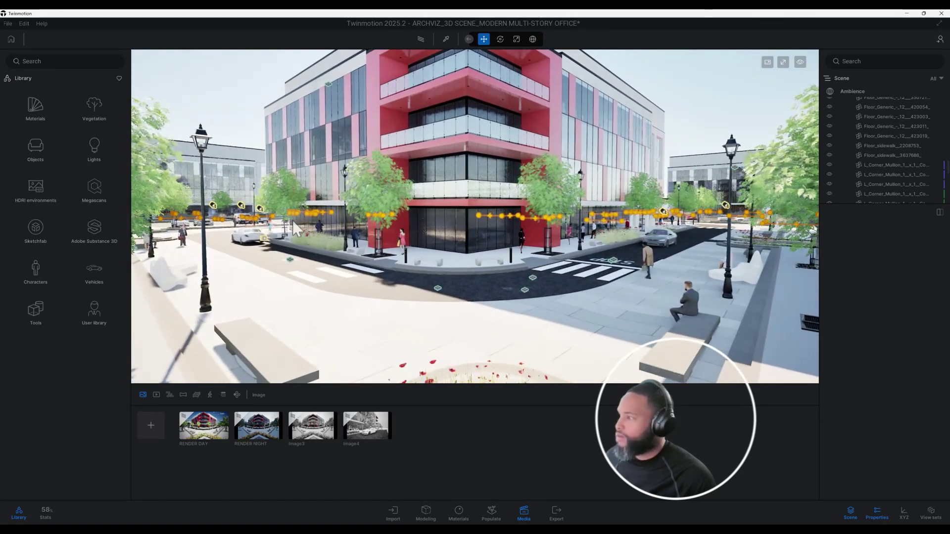
- Show the light assets in the library and select the pedestrian in the long coat beside the crosswalk
click(92, 153)
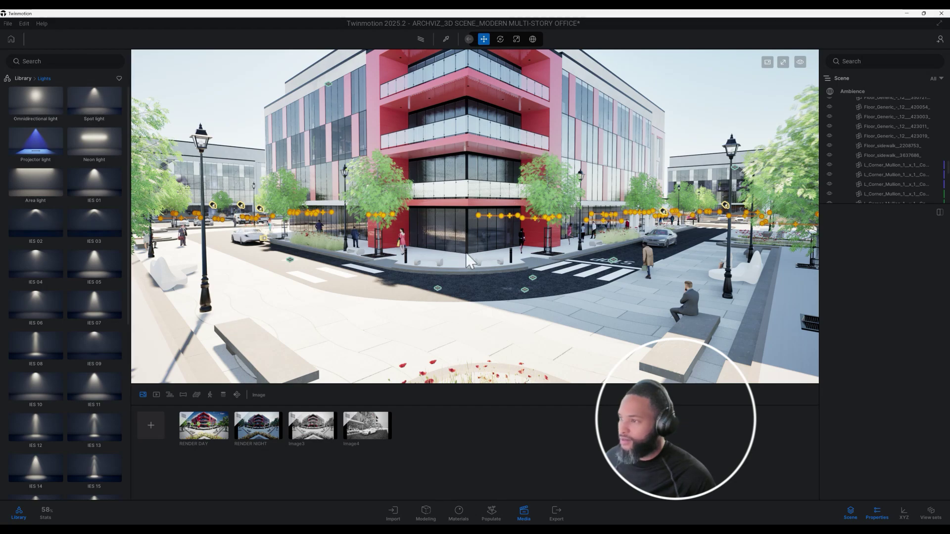
scroll(475, 216, up, 5)
scroll(493, 231, up, 3)
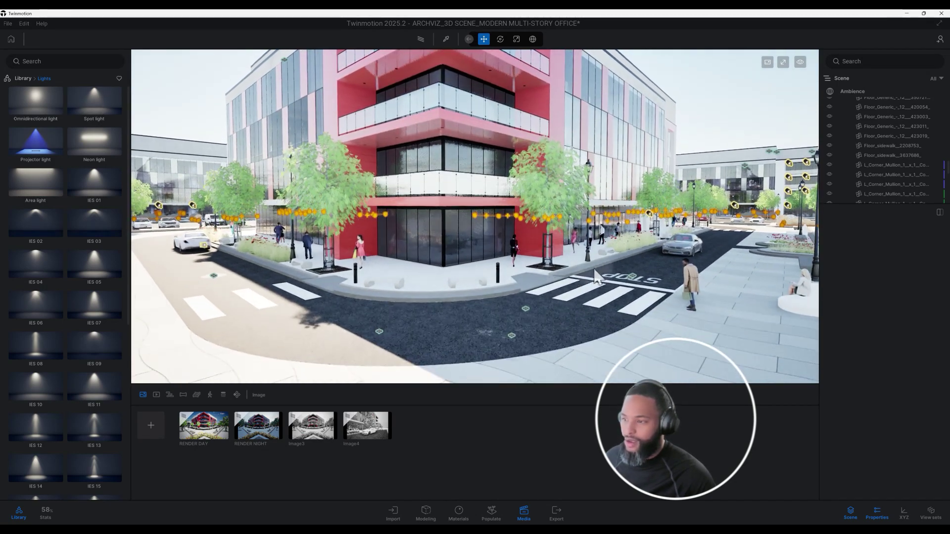
click(687, 281)
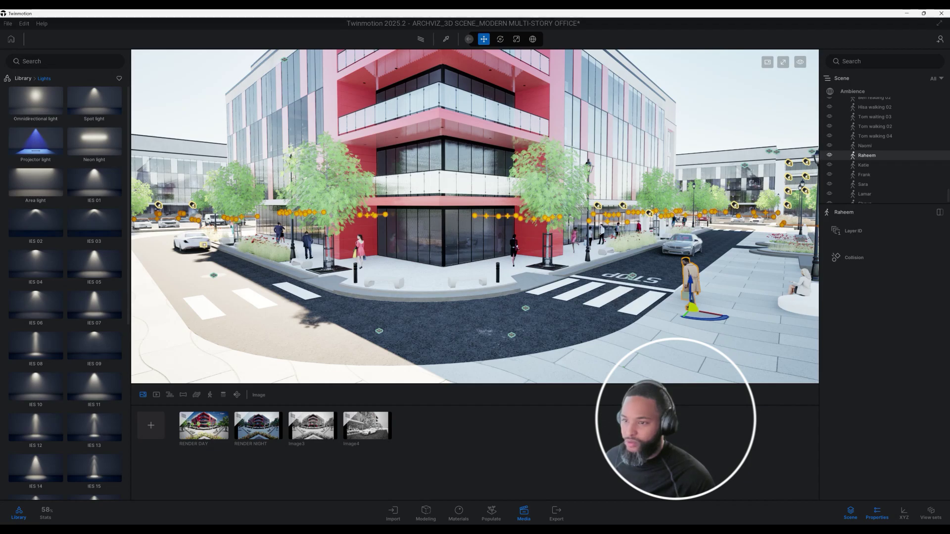
right_drag(653, 300, 598, 292)
shift+scroll(598, 292, up, 5)
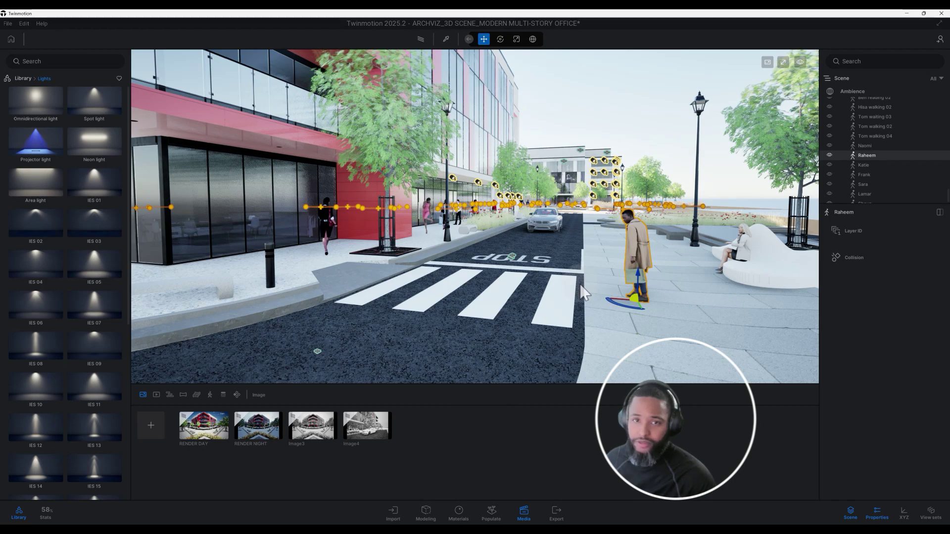
- Select the woman in black walking along the glass storefront and focus the view on her
right_drag(467, 262, 387, 260)
click(334, 232)
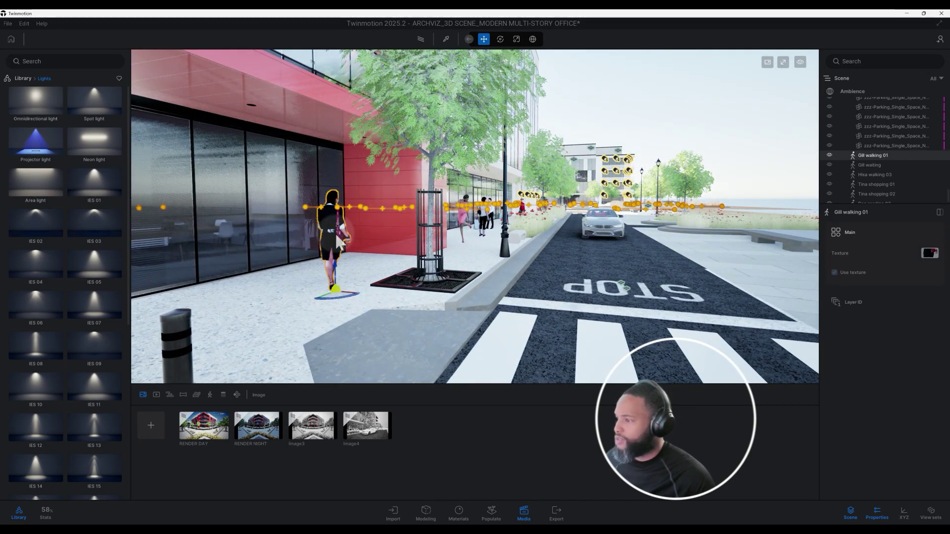
key(f)
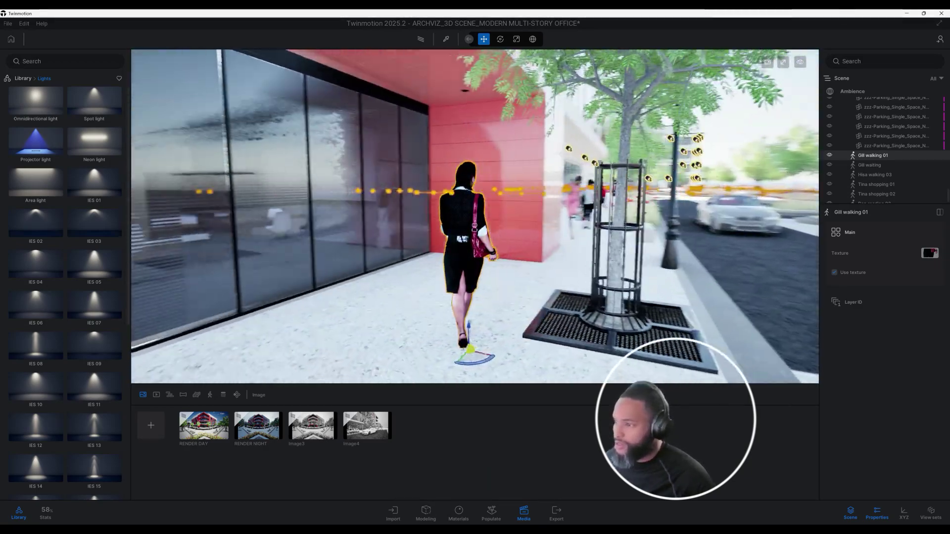
scroll(461, 281, down, 10)
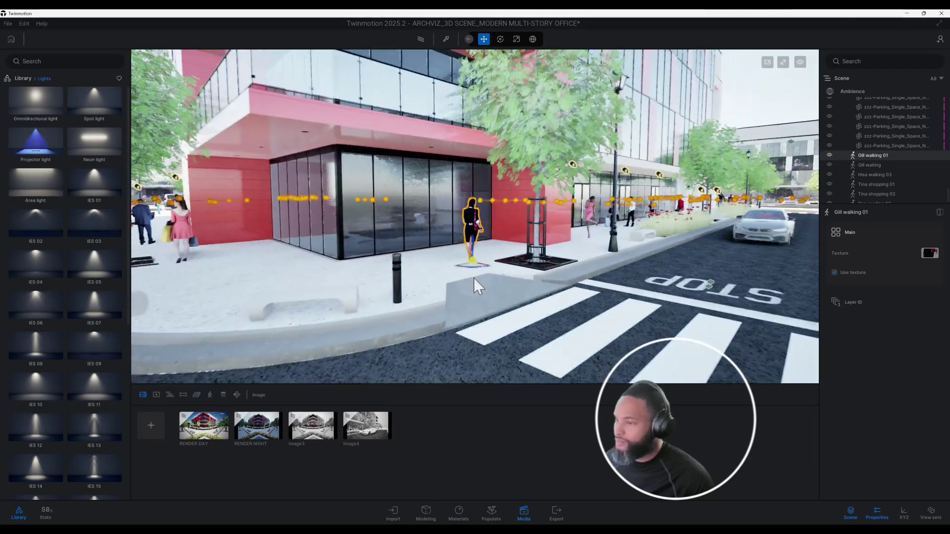
- Select the Stains 3 decal on the road in front of the building's corner to inspect its properties
scroll(445, 280, down, 5)
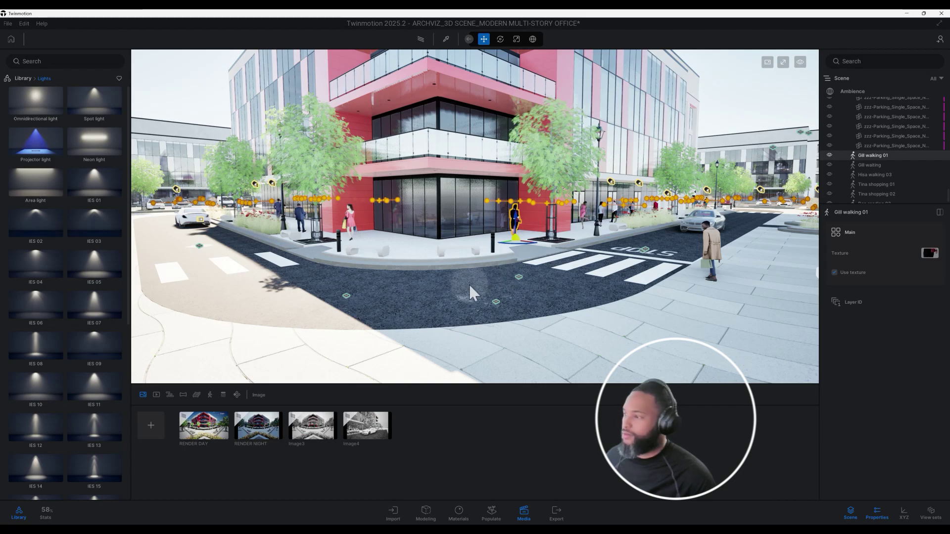
scroll(490, 282, up, 3)
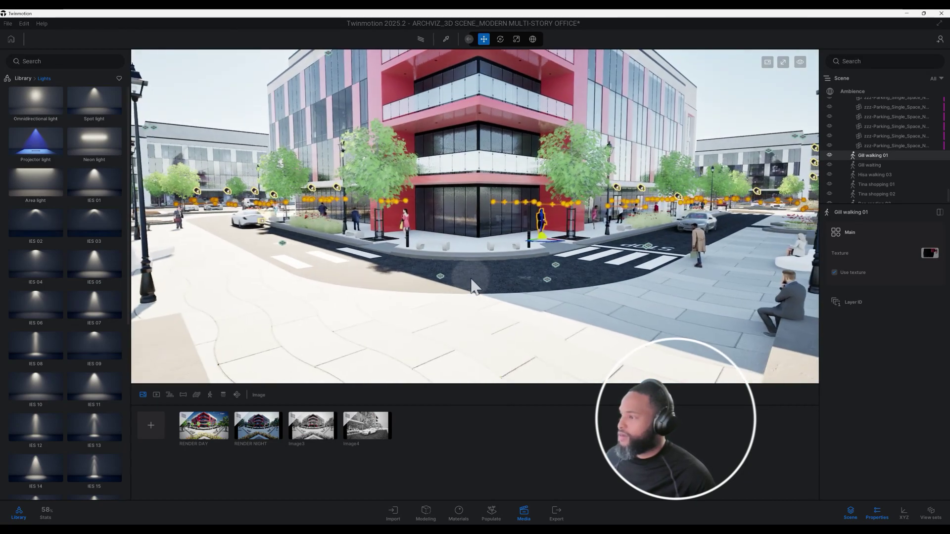
click(442, 278)
scroll(444, 280, up, 5)
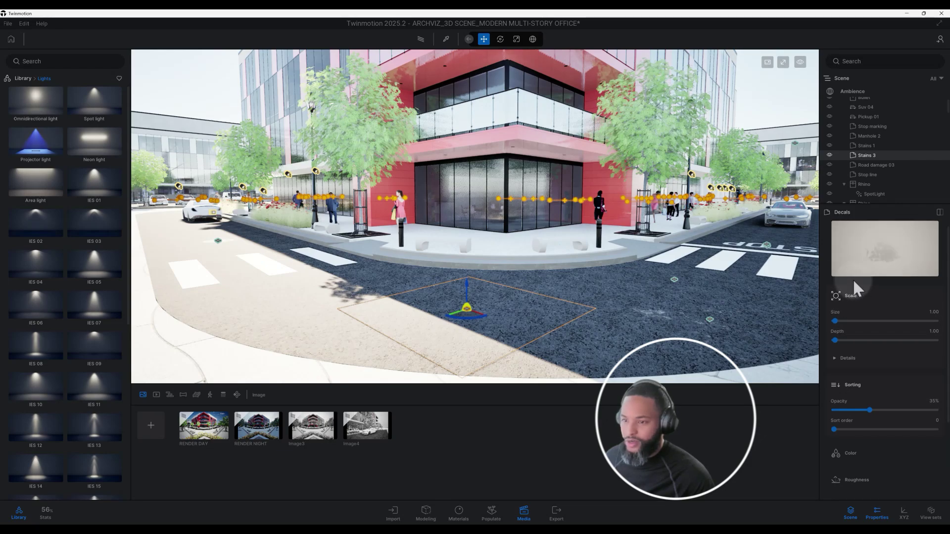
- Open the Decals category among the library's objects and look over the custom decal and road markings
click(24, 78)
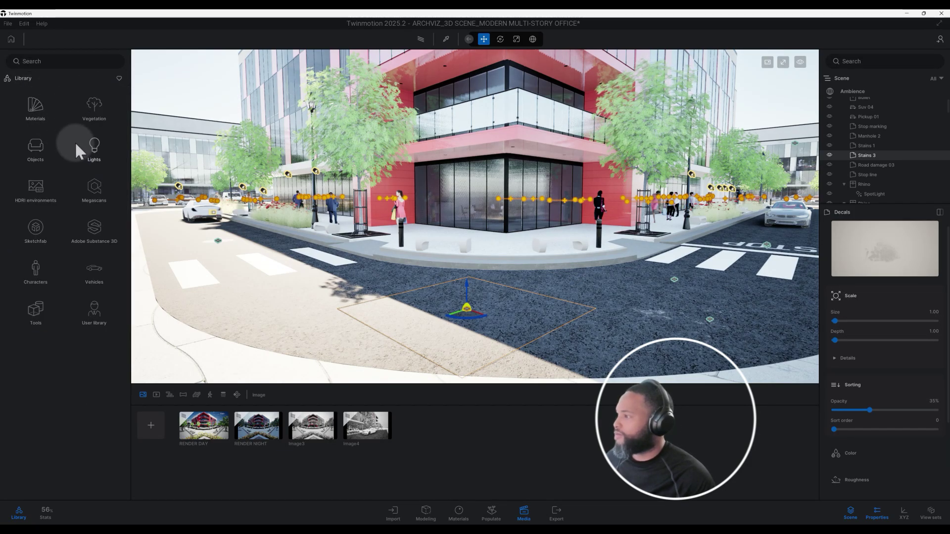
click(38, 149)
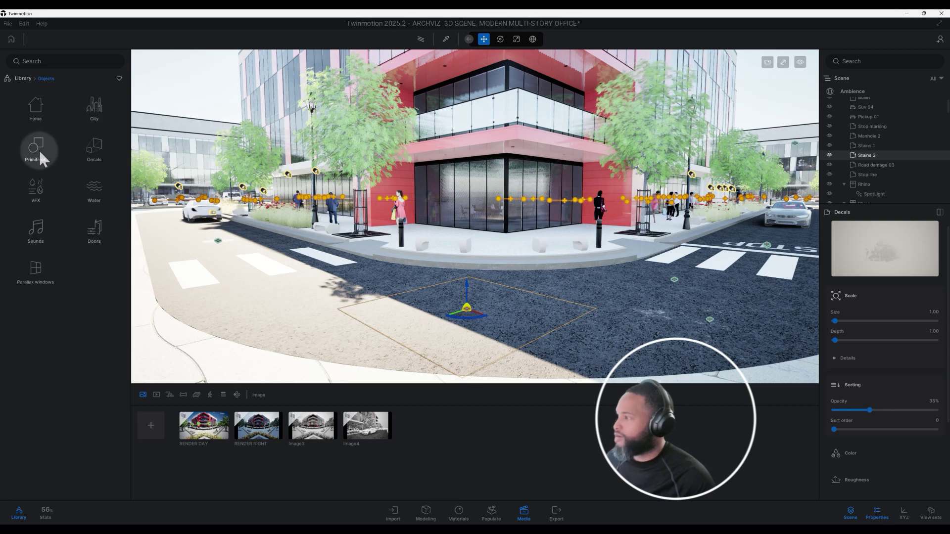
click(91, 146)
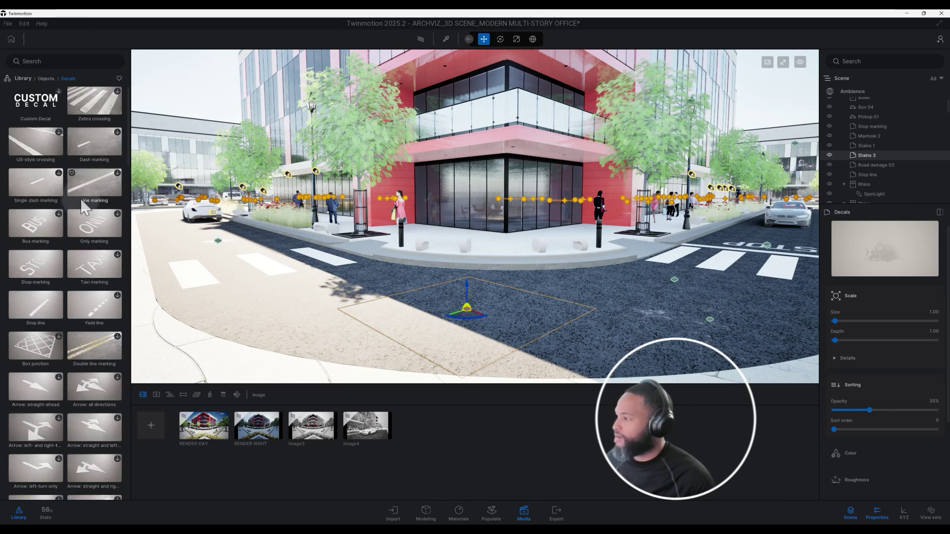
scroll(82, 201, down, 3)
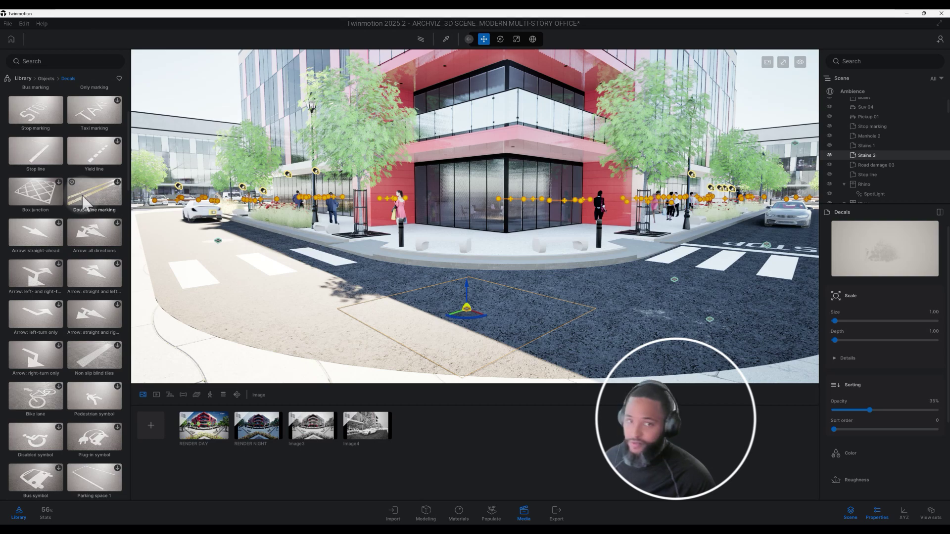
scroll(84, 203, up, 2)
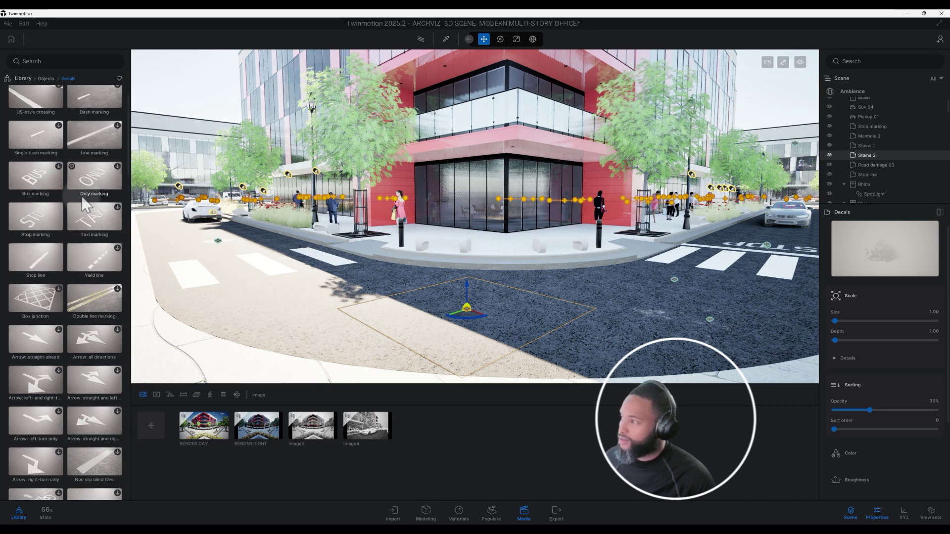
scroll(84, 203, up, 1)
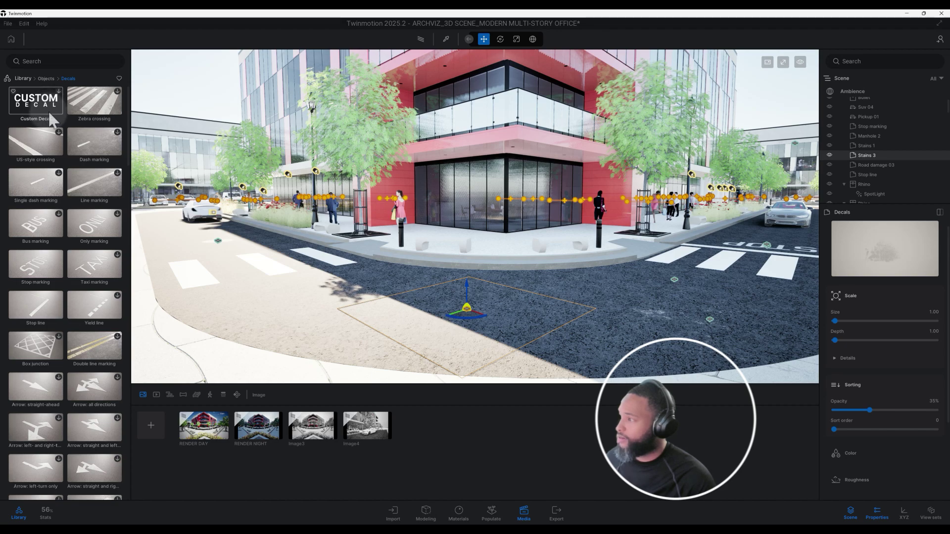
- Browse the parking, manhole, graffiti, stain and asphalt patch decals, and return to the main library categories
scroll(73, 173, down, 5)
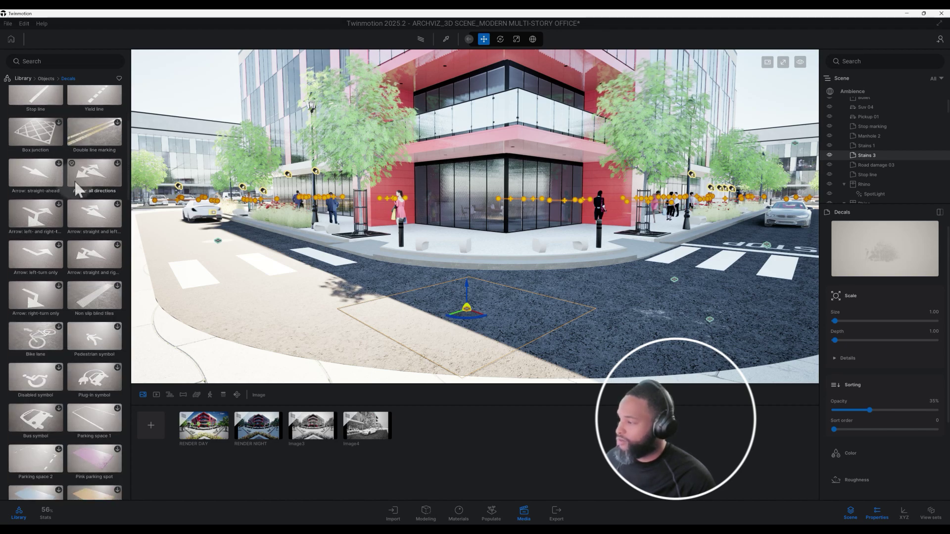
scroll(75, 183, down, 5)
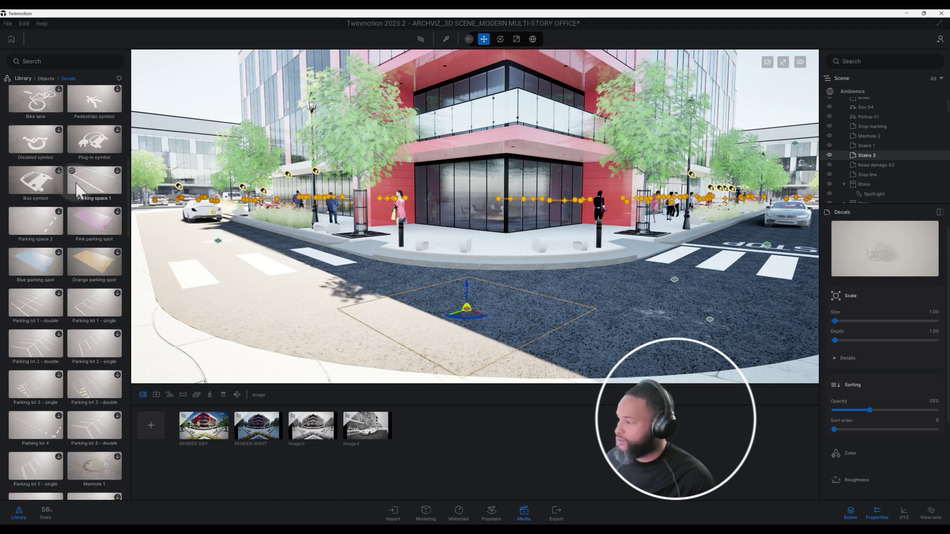
scroll(76, 183, down, 4)
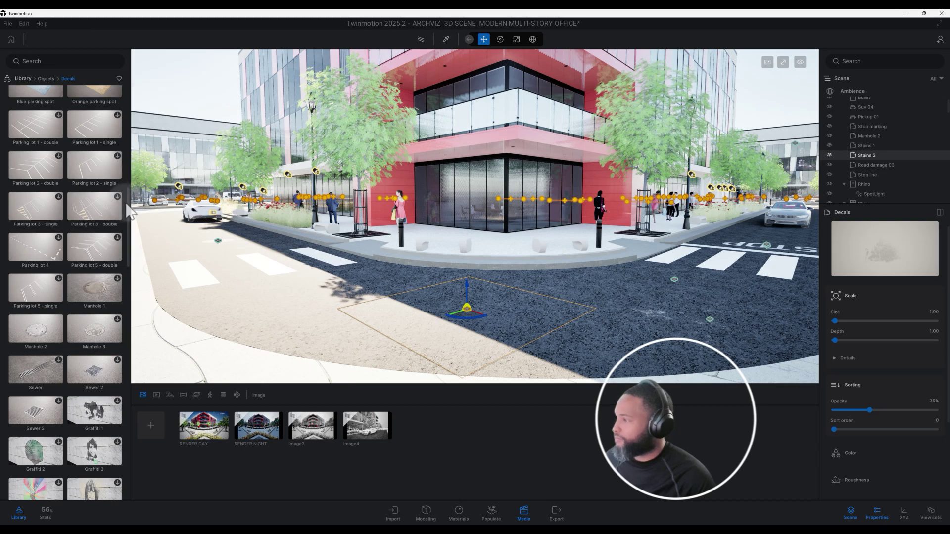
drag(127, 210, 147, 287)
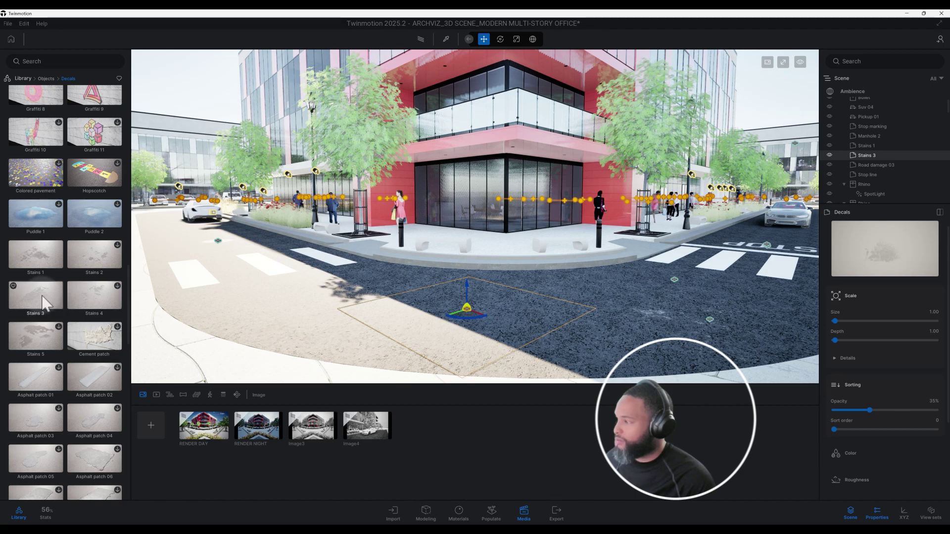
drag(129, 314, 61, 82)
click(23, 78)
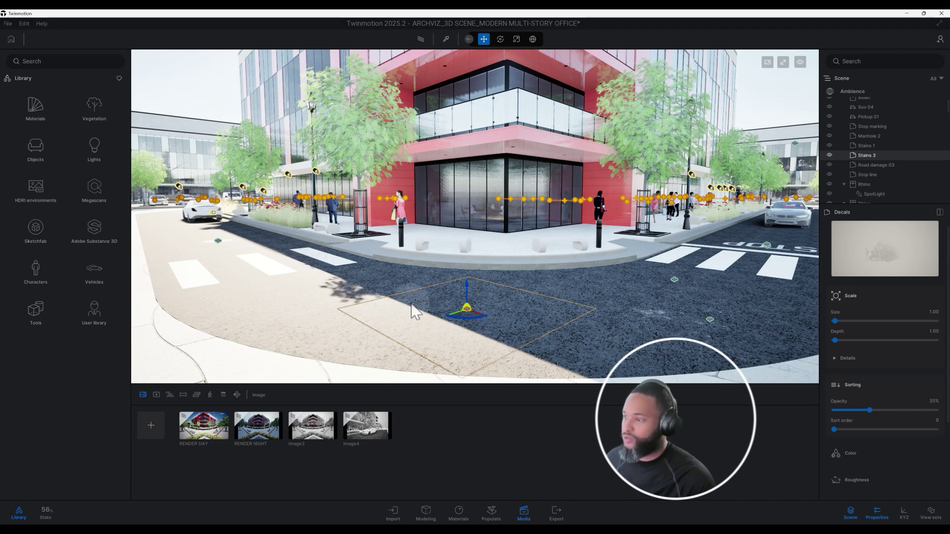
- Examine the whole building and its streetscape from farther back, behind the poppy flower bed
scroll(411, 309, down, 5)
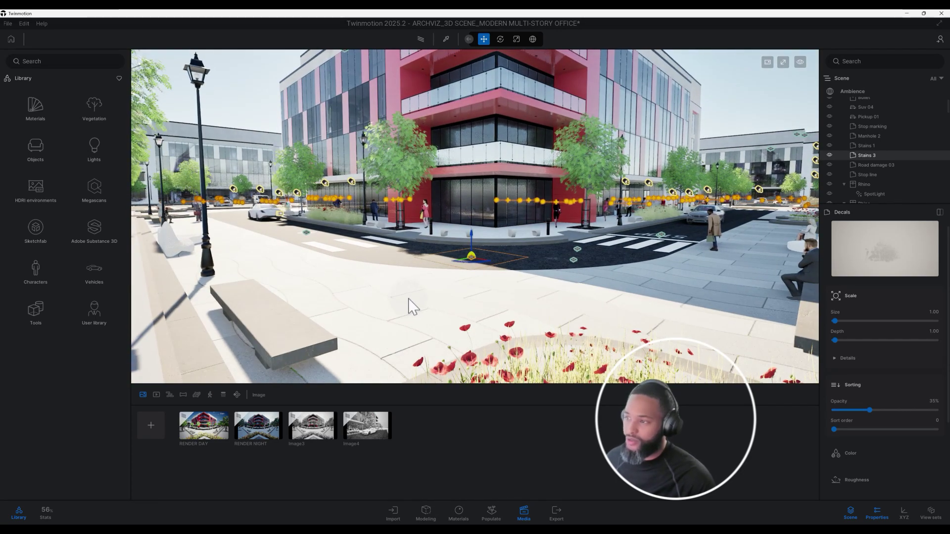
scroll(433, 297, down, 5)
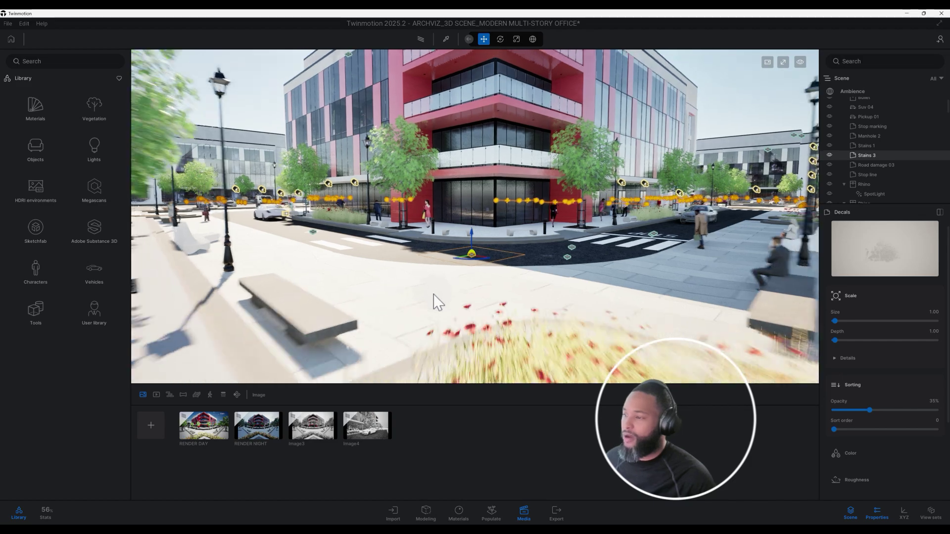
scroll(432, 295, down, 5)
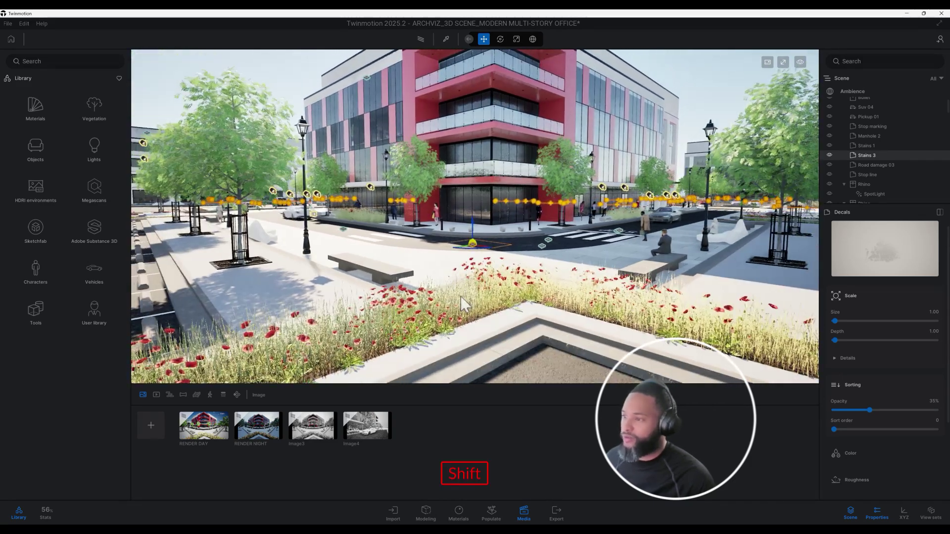
shift+scroll(462, 295, down, 5)
scroll(451, 298, down, 4)
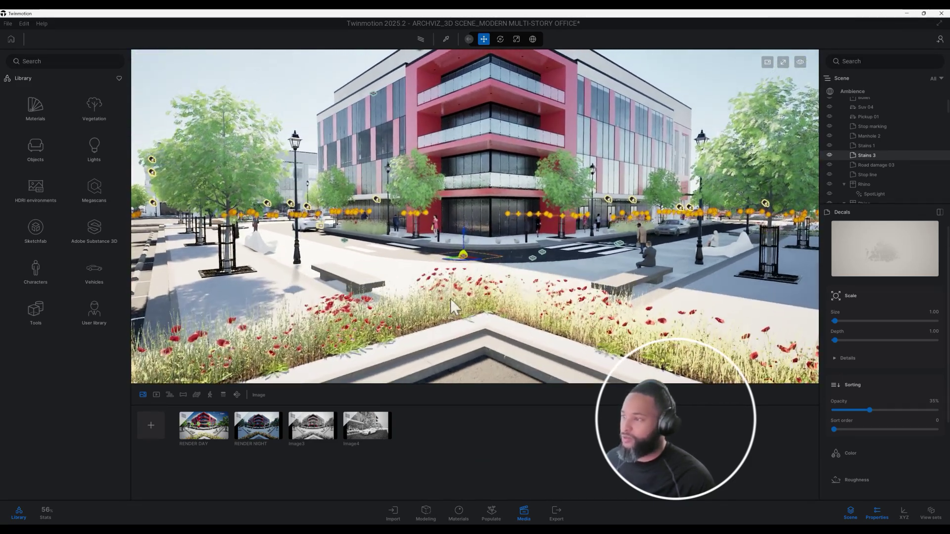
scroll(451, 298, down, 4)
scroll(452, 306, down, 3)
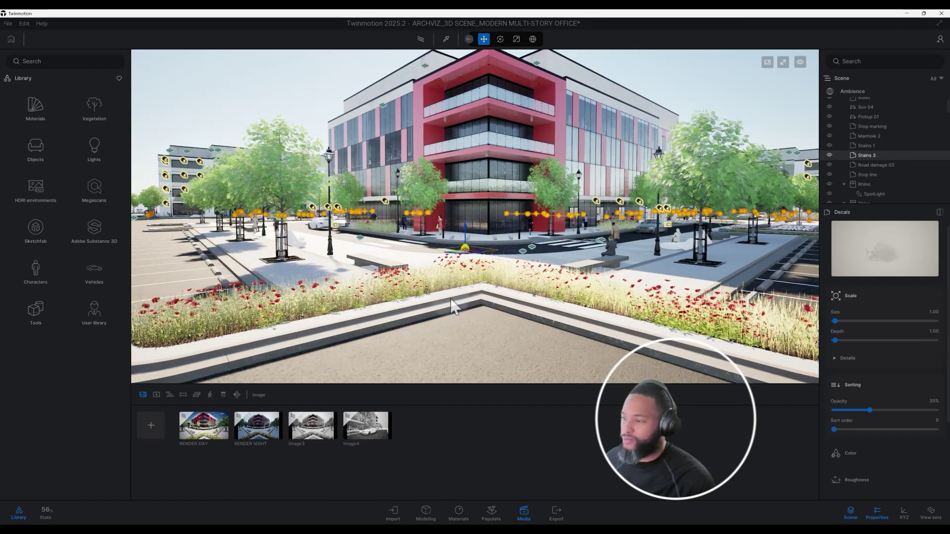
scroll(453, 305, up, 5)
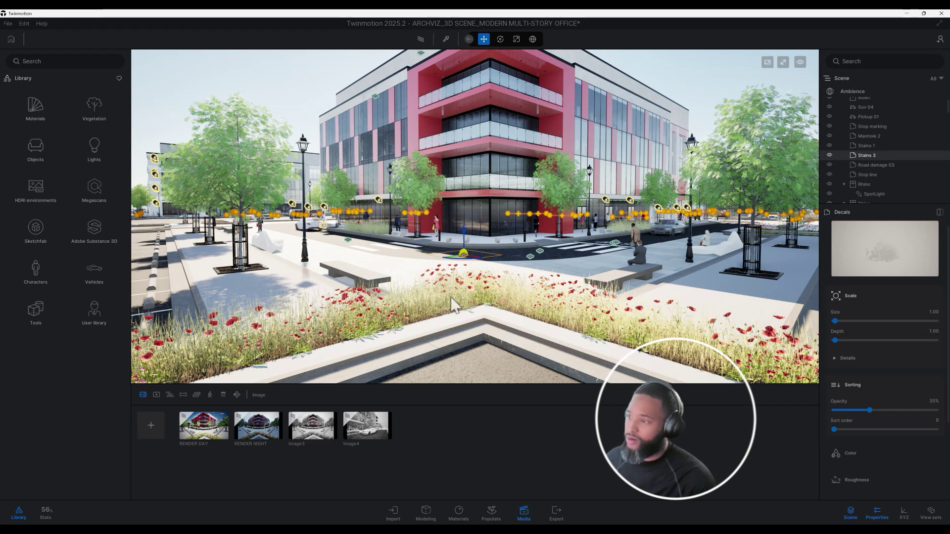
scroll(451, 298, down, 3)
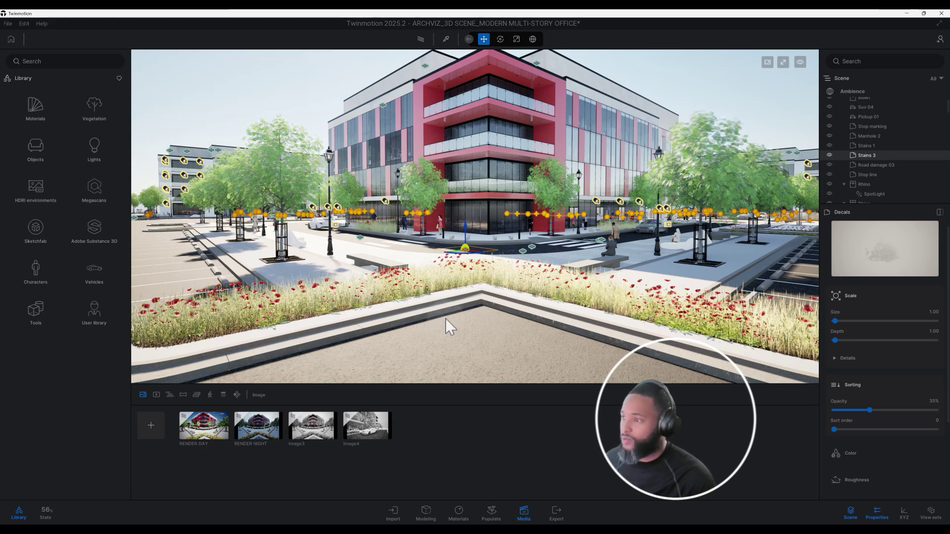
- Open the RENDER DAY image from the saved media and turn off its path tracer preview
scroll(447, 320, up, 6)
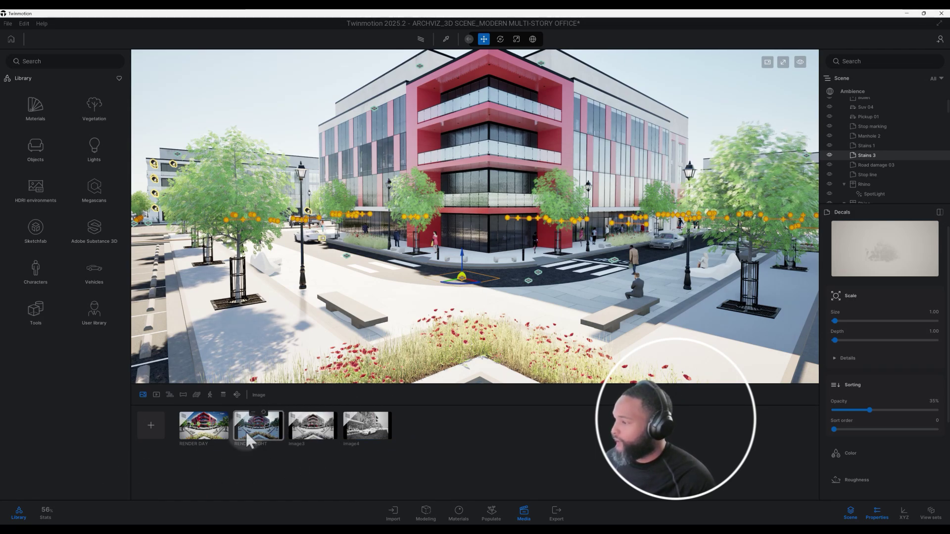
mouse_move(218, 438)
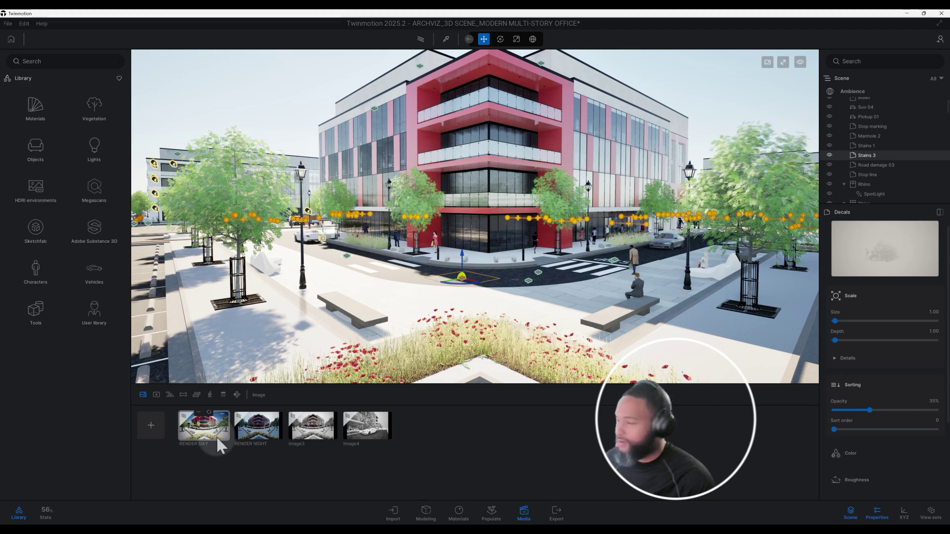
drag(415, 322, 372, 318)
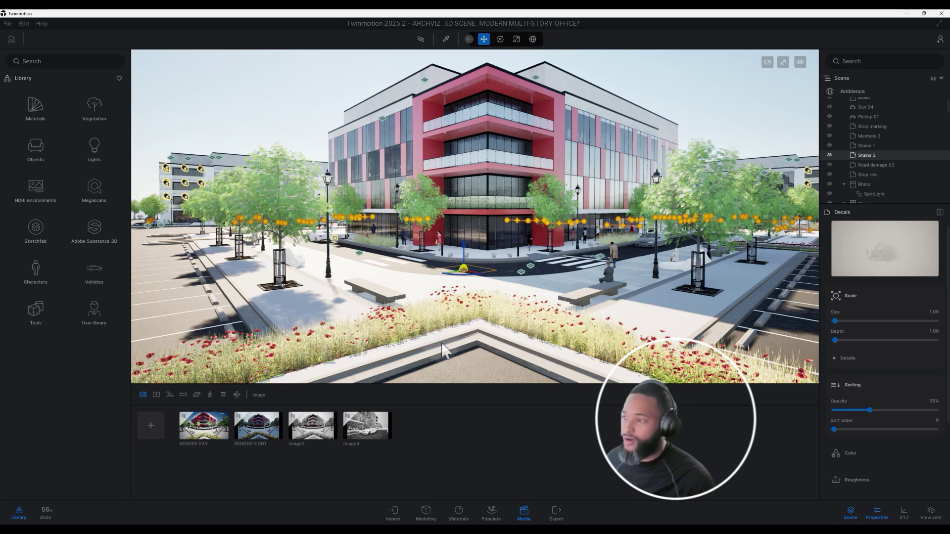
shift+drag(438, 347, 526, 364)
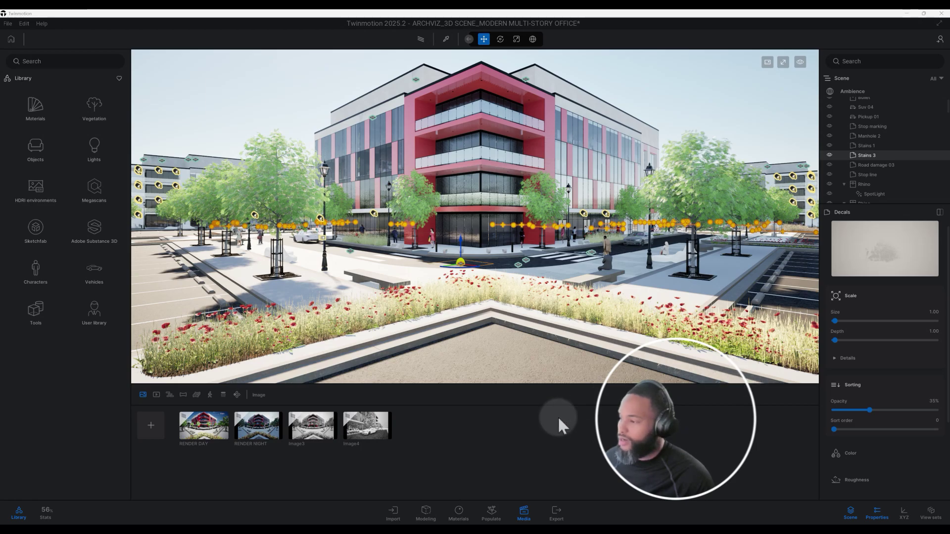
click(209, 433)
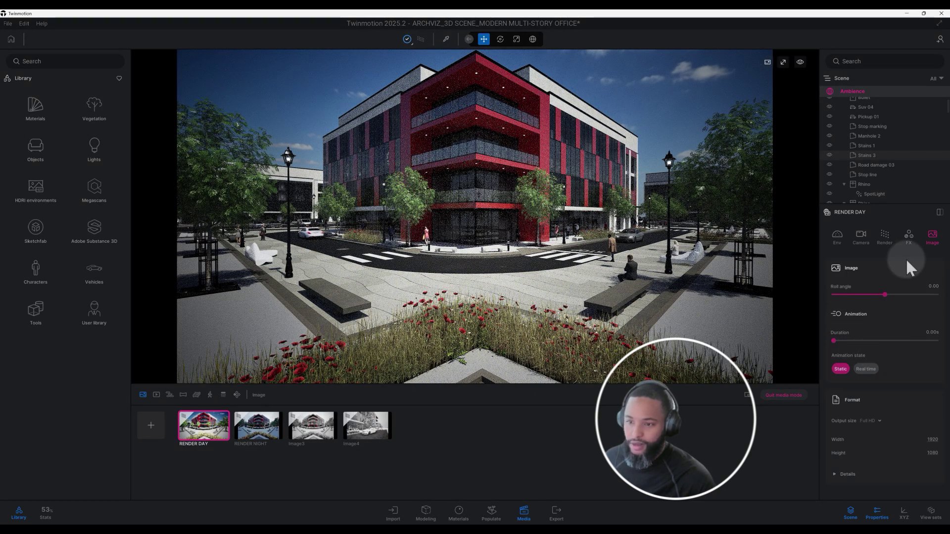
click(420, 39)
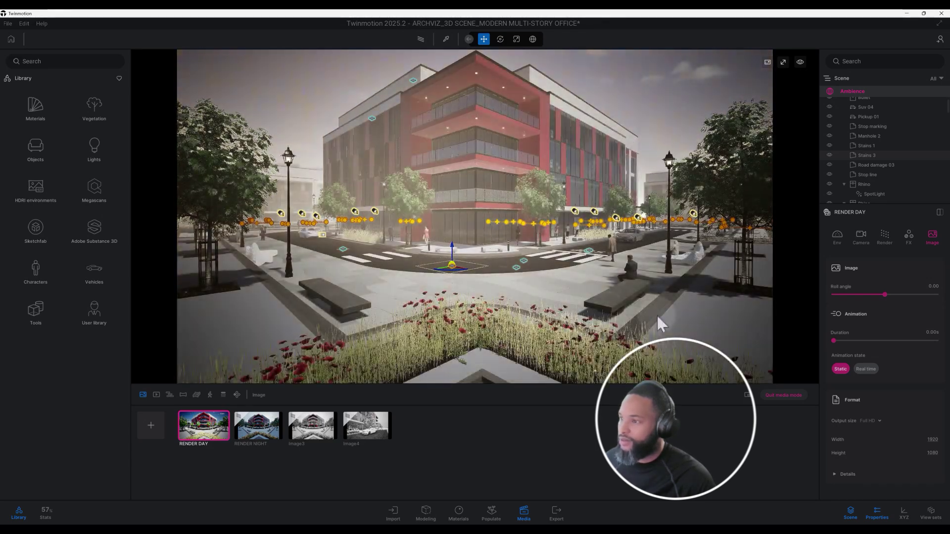
- Review the RENDER DAY image's HDRI environment settings and its camera lens settings
click(840, 242)
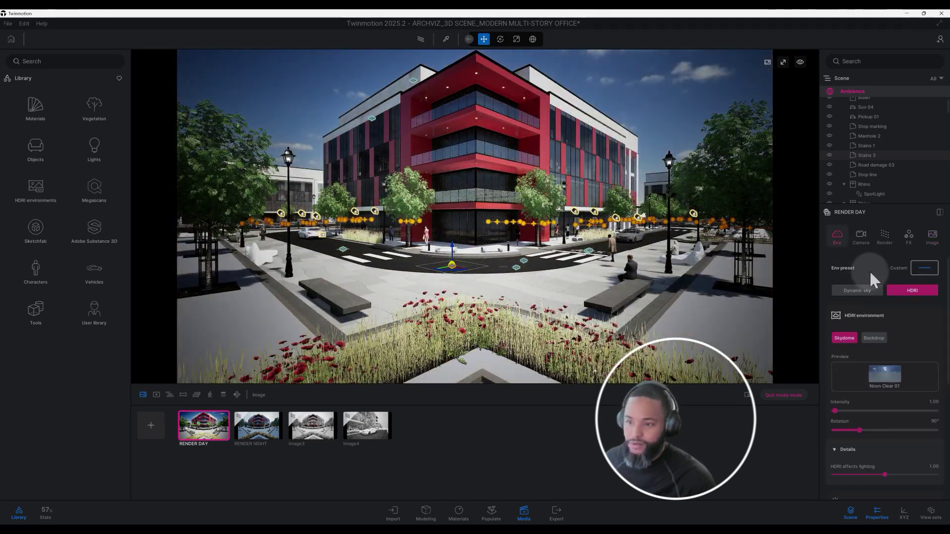
scroll(887, 304, down, 2)
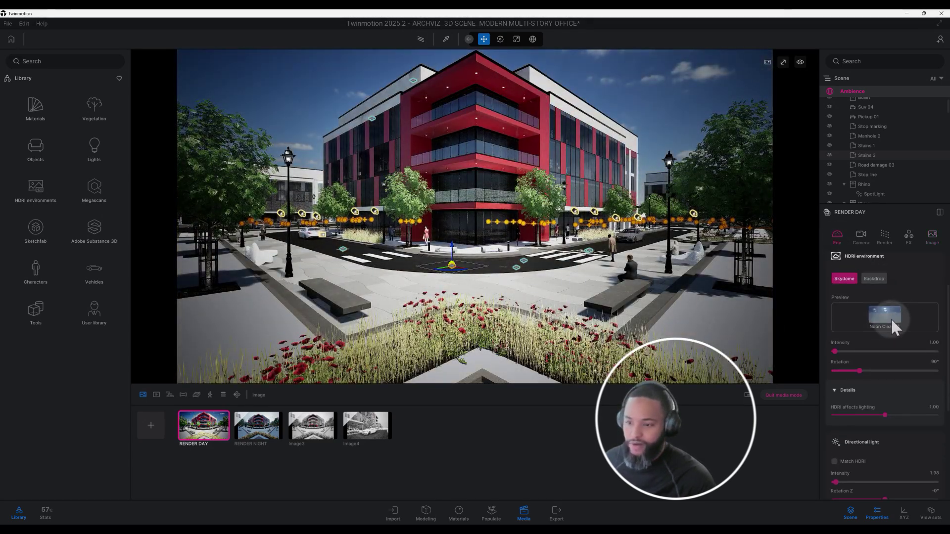
click(861, 237)
scroll(884, 297, down, 3)
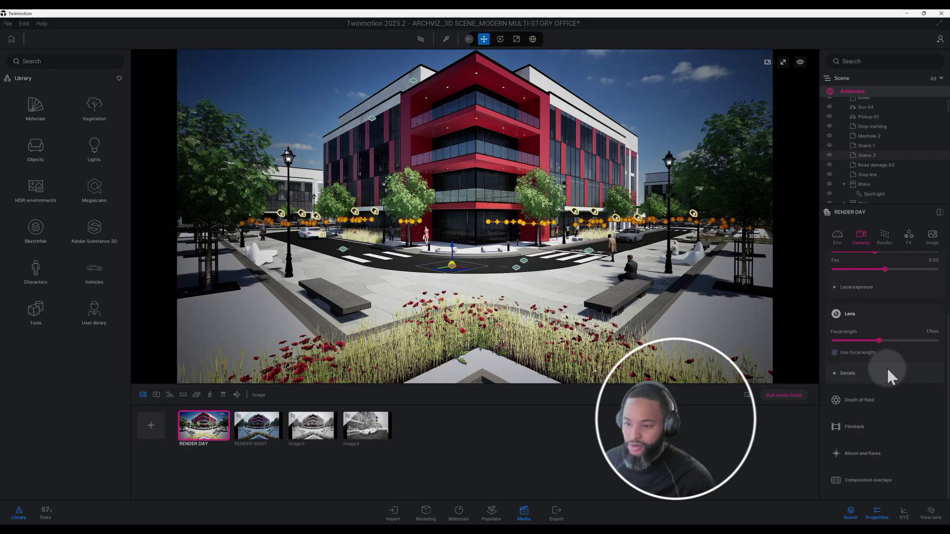
- Turn on the Grid composition overlay for the RENDER DAY camera and bring up its column and row options
click(888, 477)
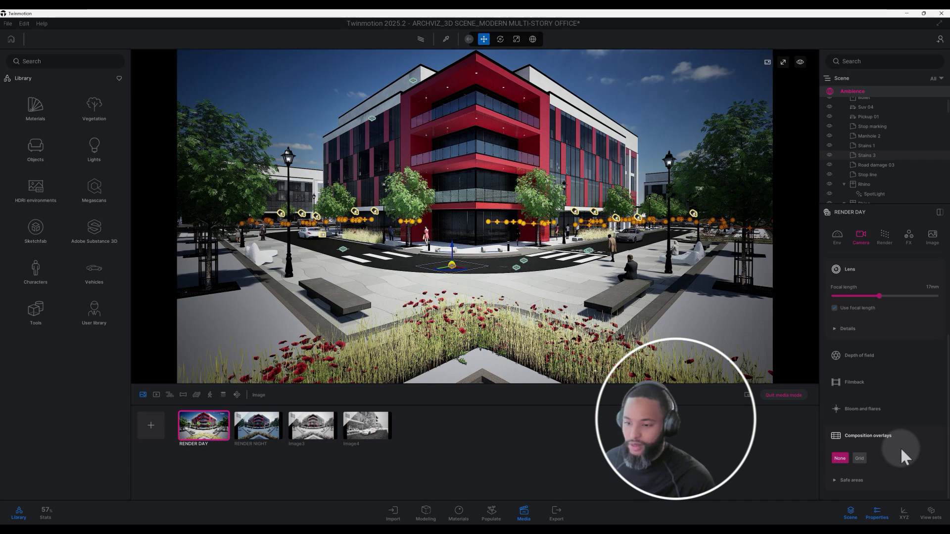
click(860, 458)
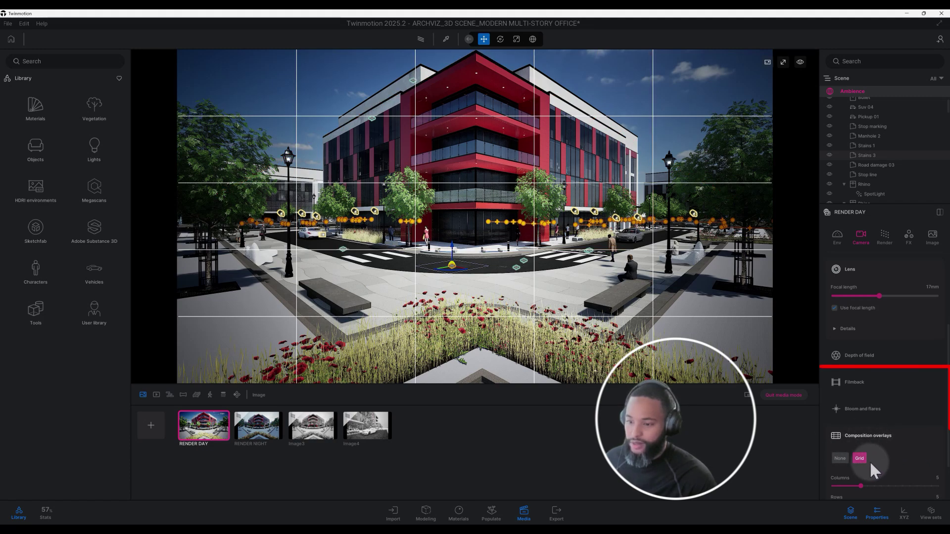
scroll(869, 462, down, 1)
scroll(868, 451, down, 2)
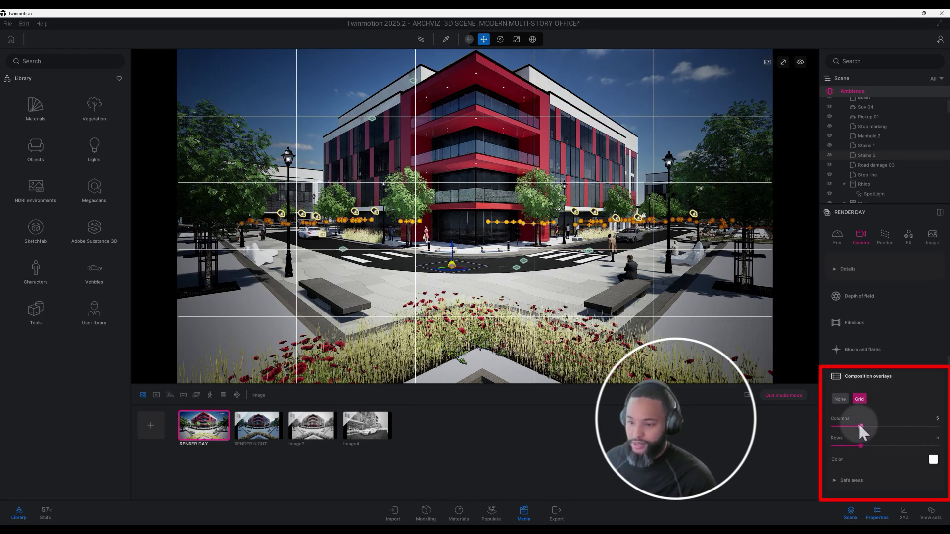
- Try the composition grid with 3 columns and set it back to 5 columns
click(937, 419)
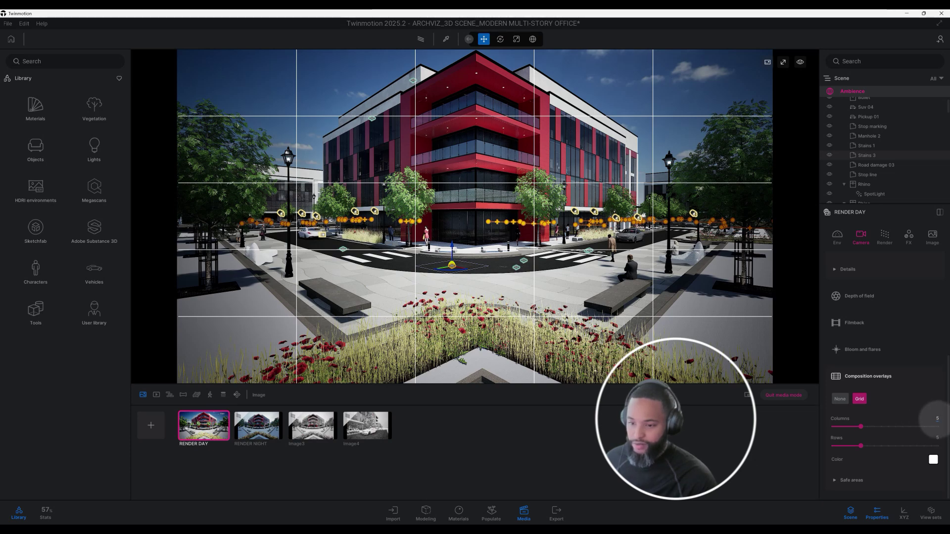
text(3)
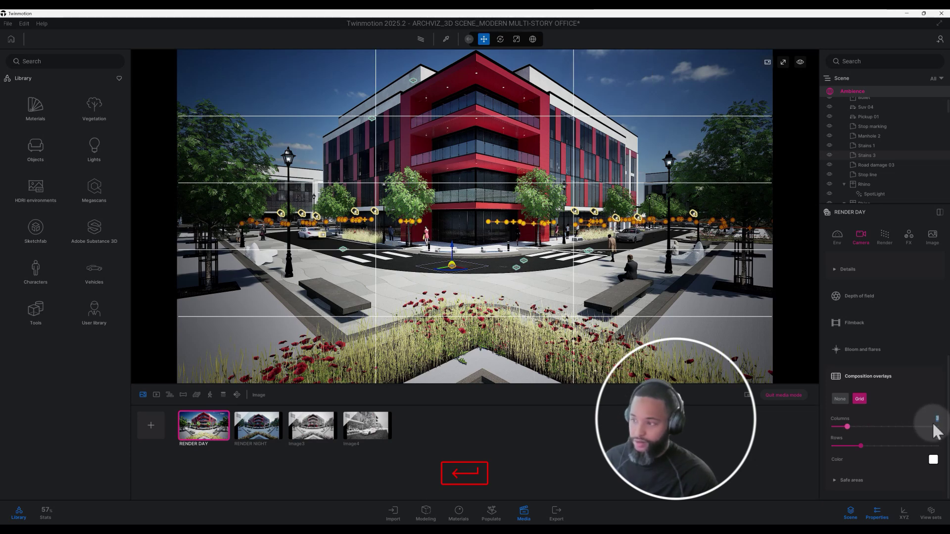
text(5)
key(Return)
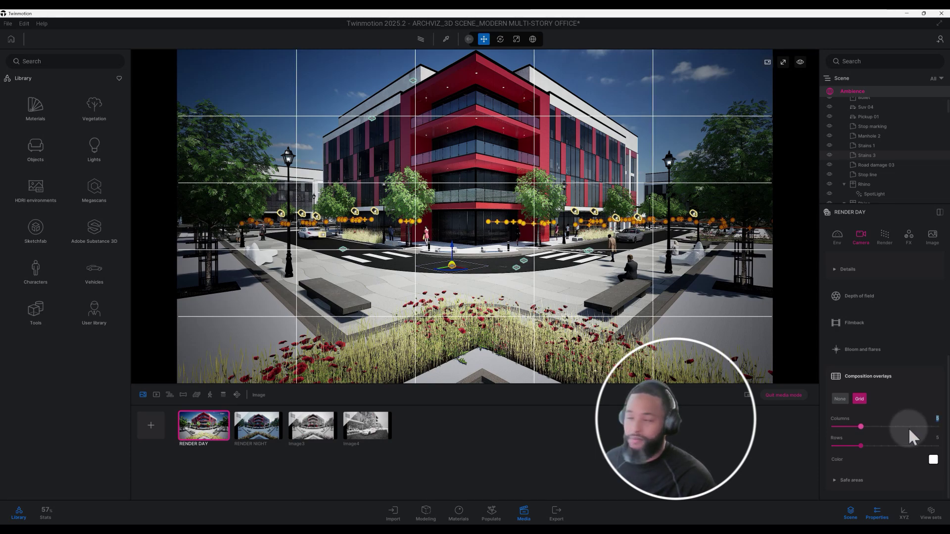
- Return to the environment settings, open the file chooser for a custom HDRI skydome and dismiss it without loading anything
click(837, 234)
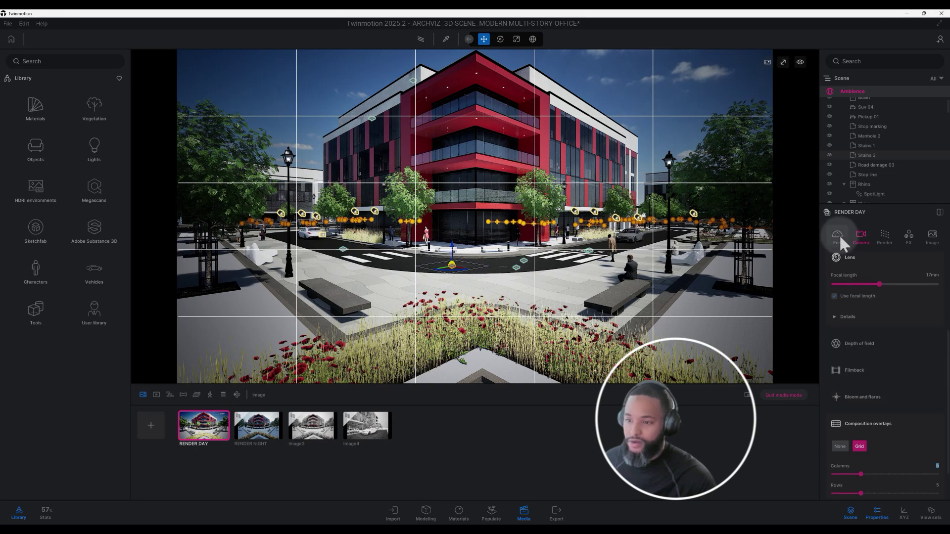
scroll(893, 305, up, 3)
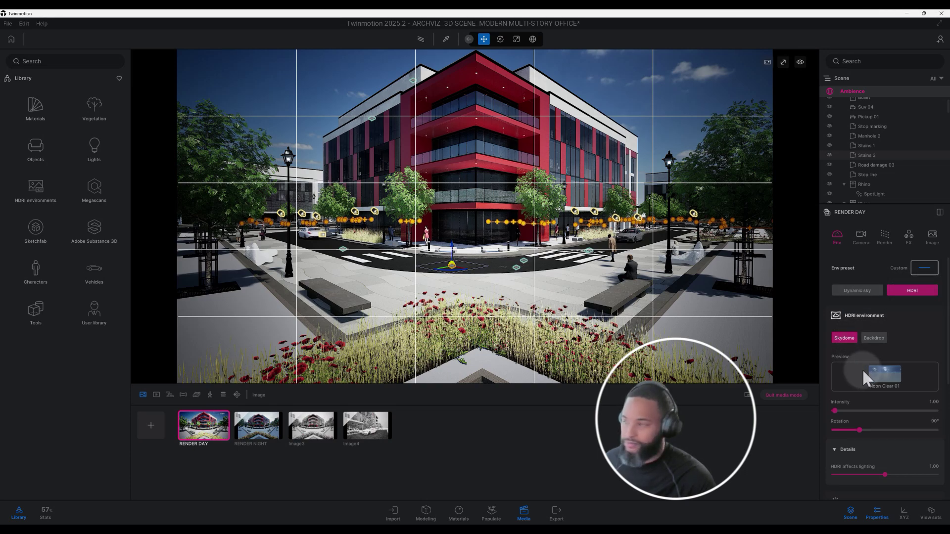
mouse_move(886, 379)
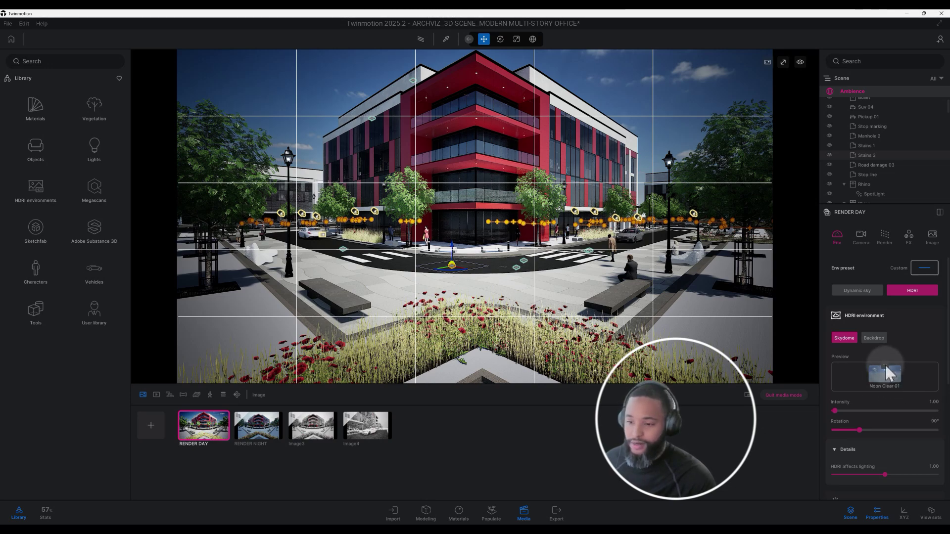
click(885, 365)
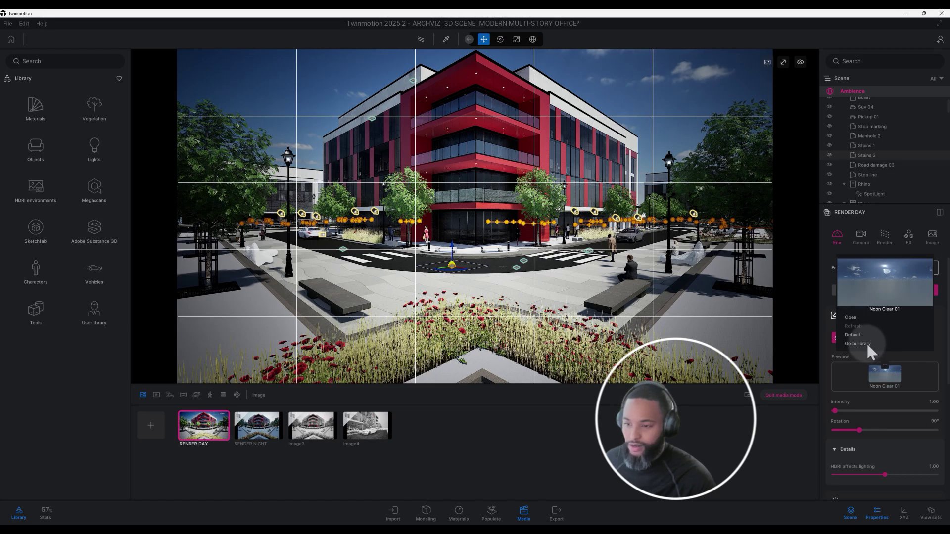
click(851, 317)
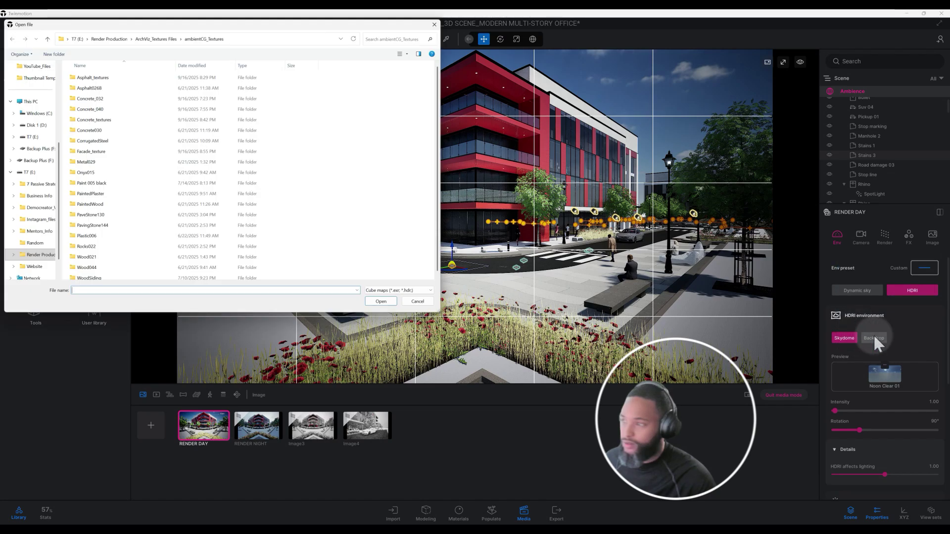
click(436, 23)
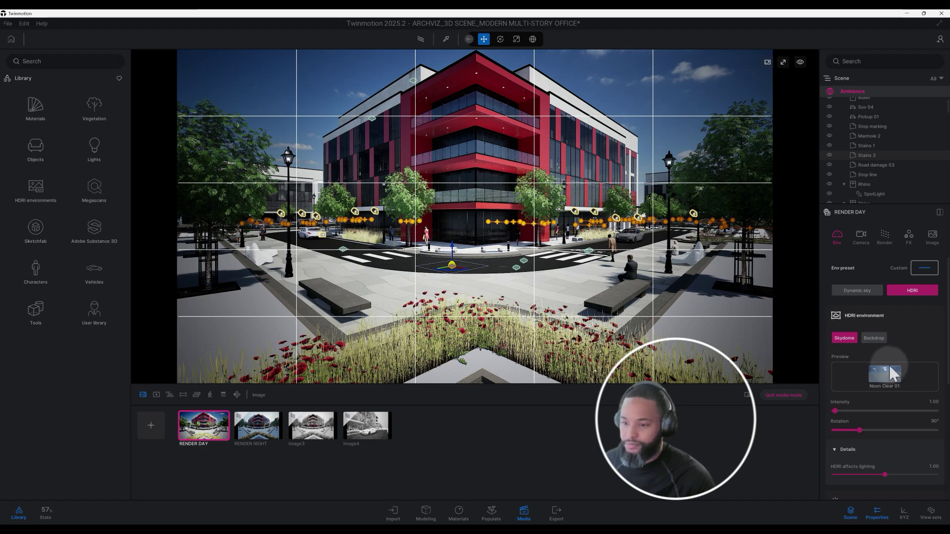
- Show the skydome's Noon Clear 01 HDRI in the library, search the library for Kloppenheim and clear the search
click(883, 365)
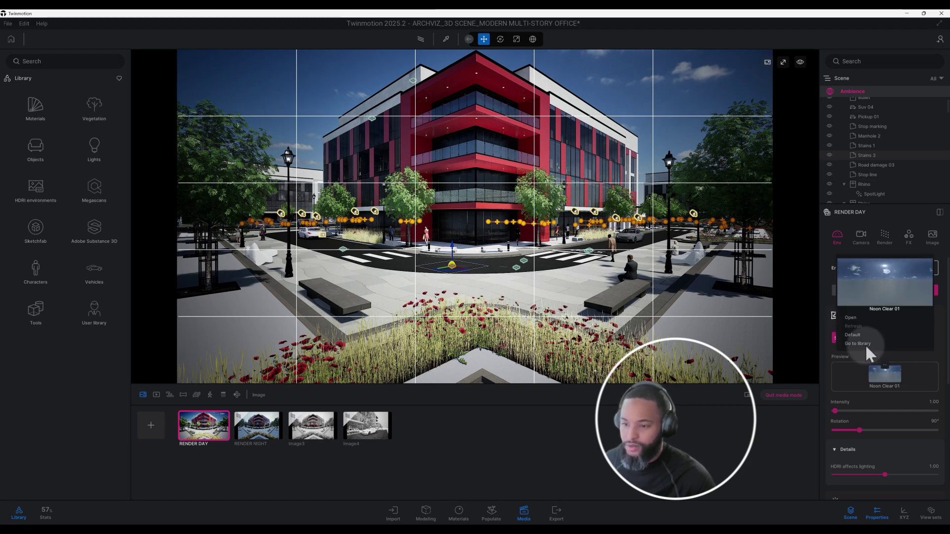
click(864, 343)
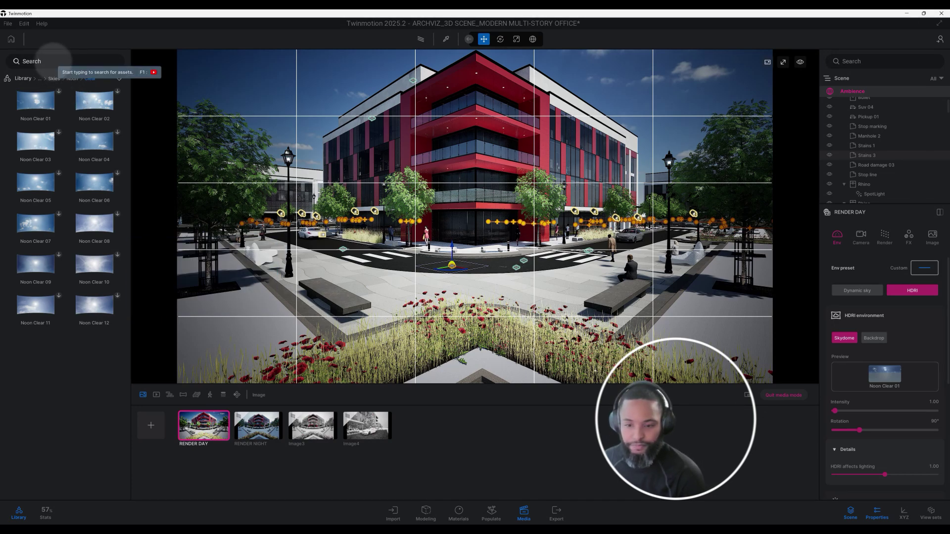
text(k)
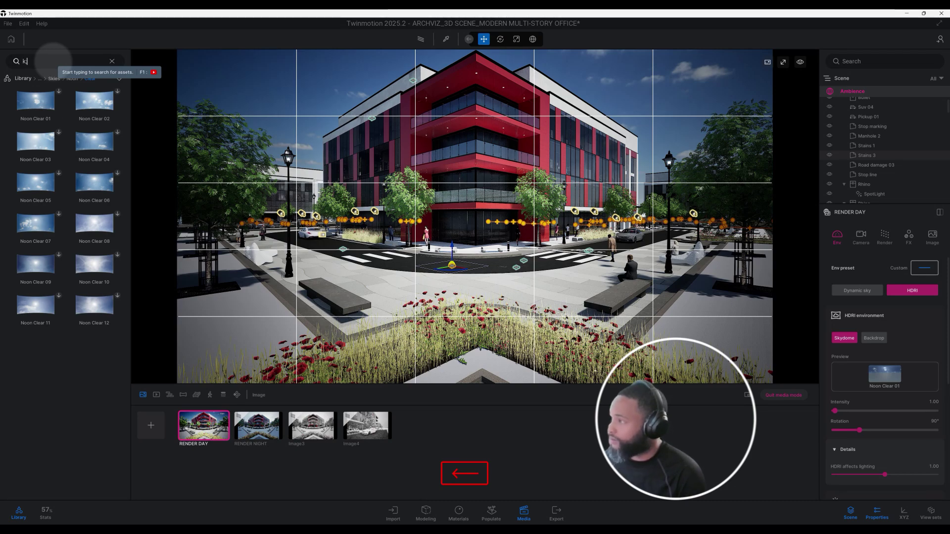
text(l)
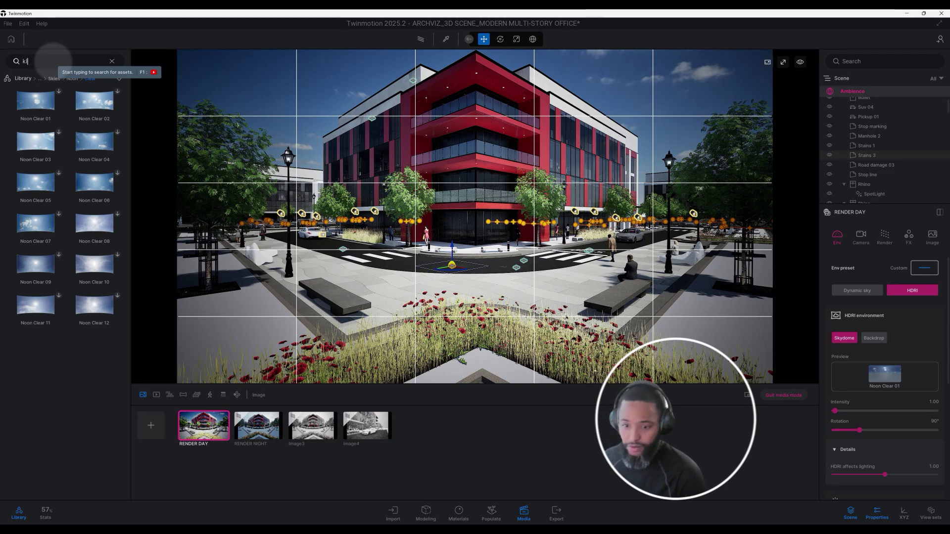
text(oppe)
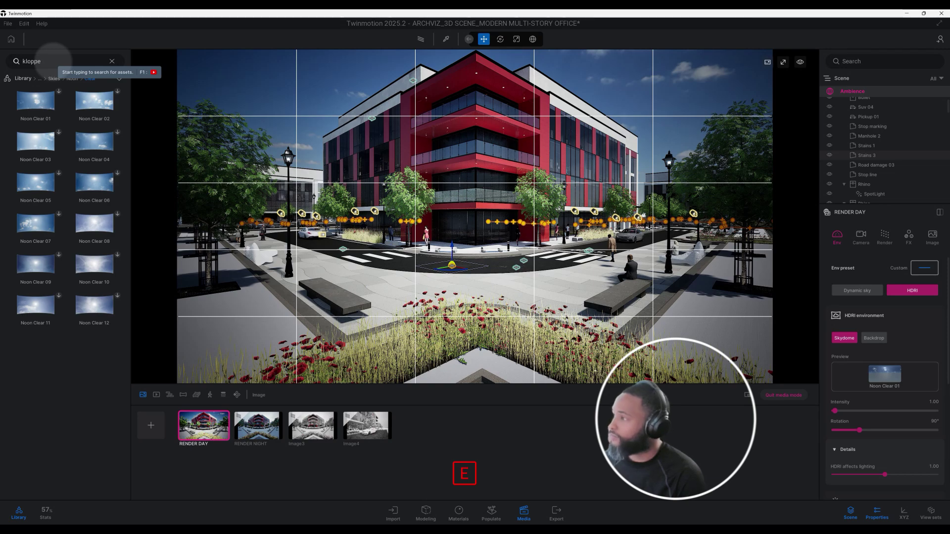
text(n)
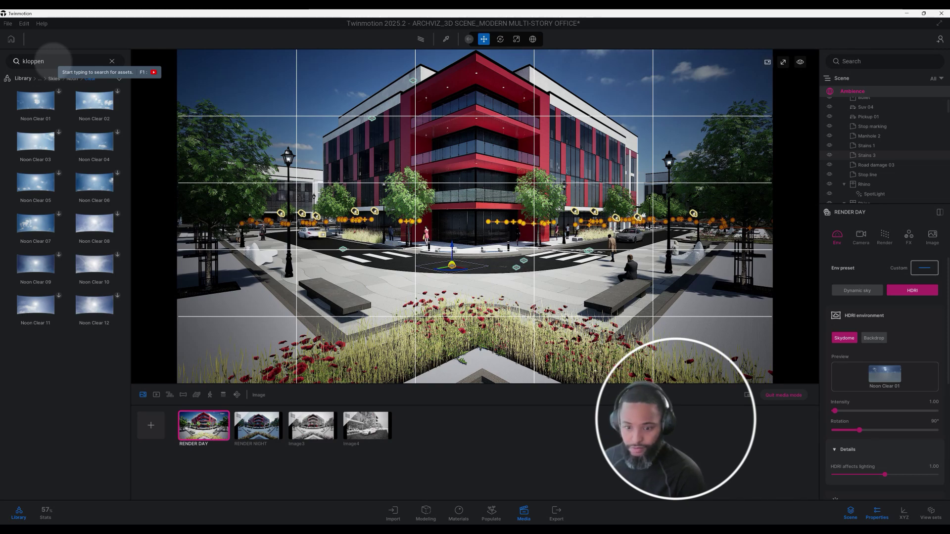
text(heim)
key(Return)
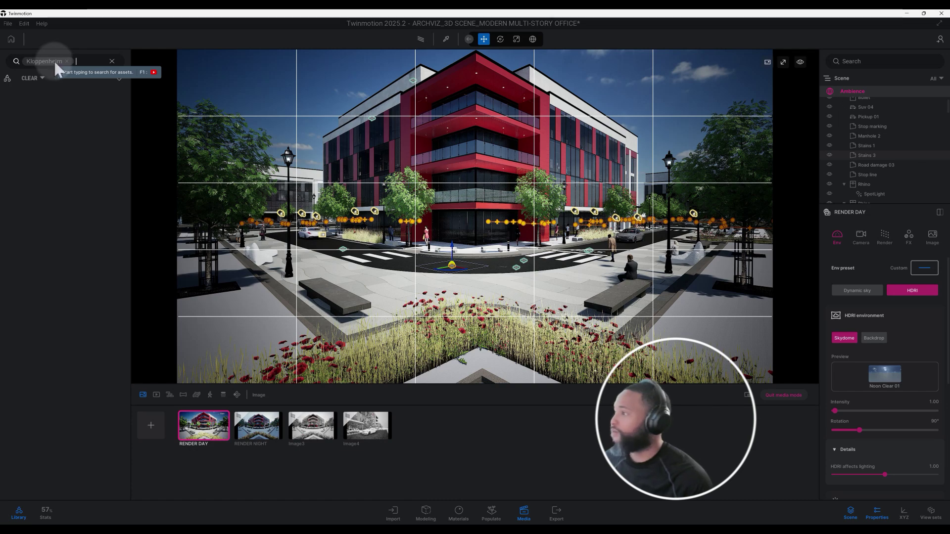
click(66, 60)
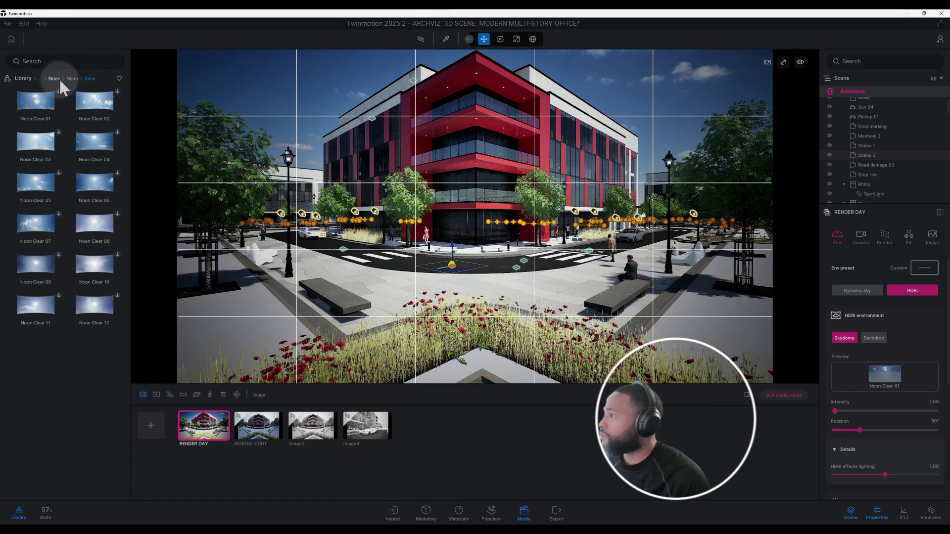
- Go back from the Noon Clear skies to the HDRI environments and show the Outdoor collection
click(72, 79)
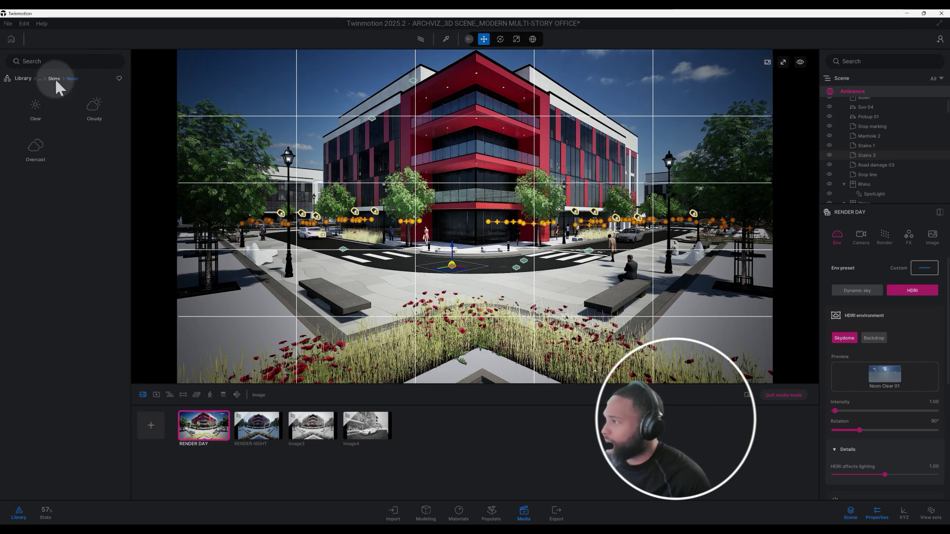
click(41, 78)
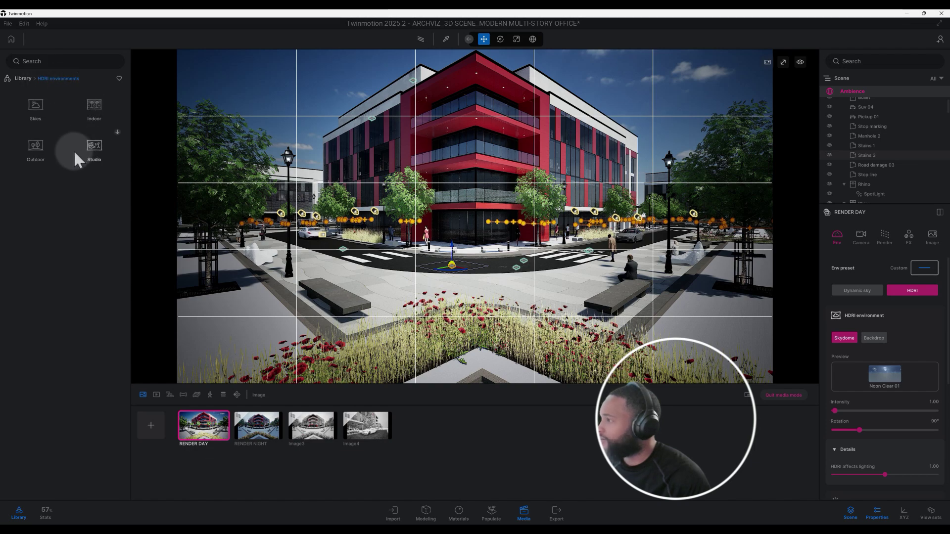
click(43, 145)
click(56, 61)
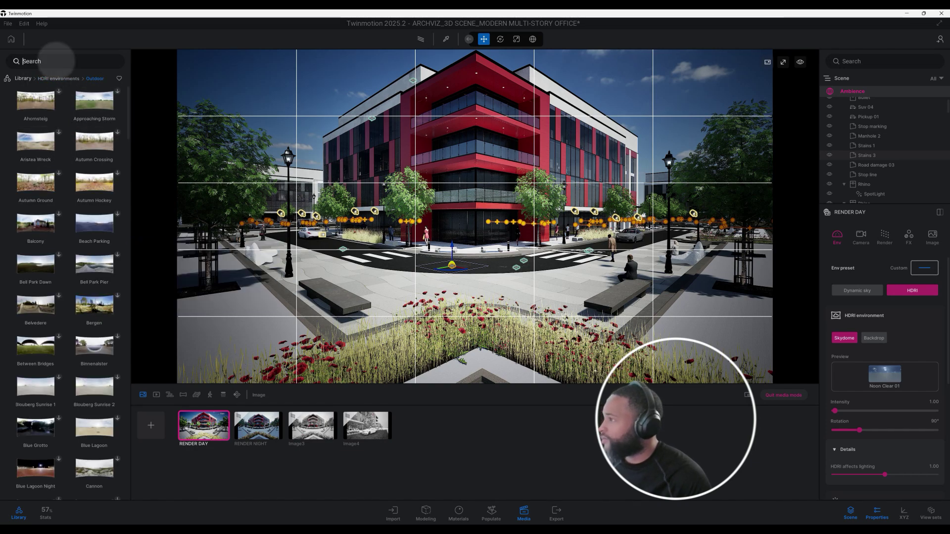
text(k)
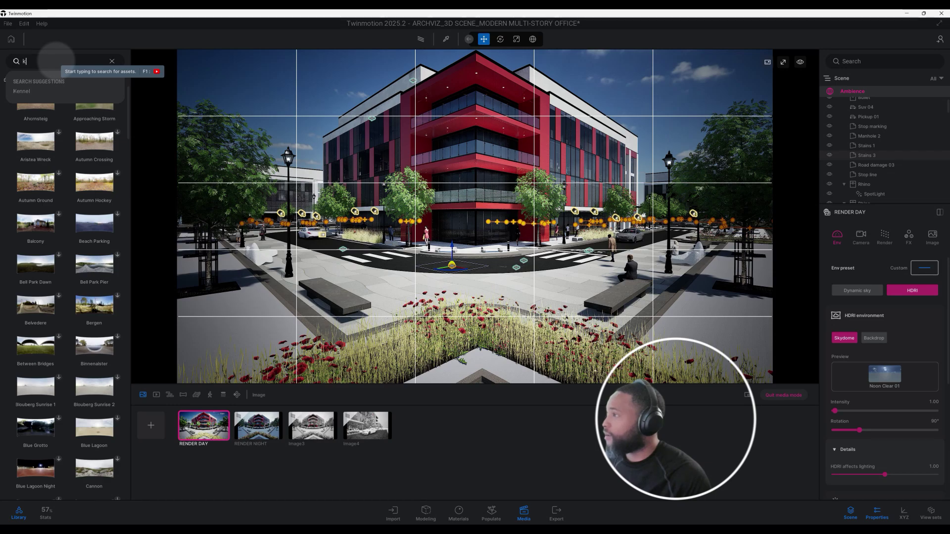
key(Return)
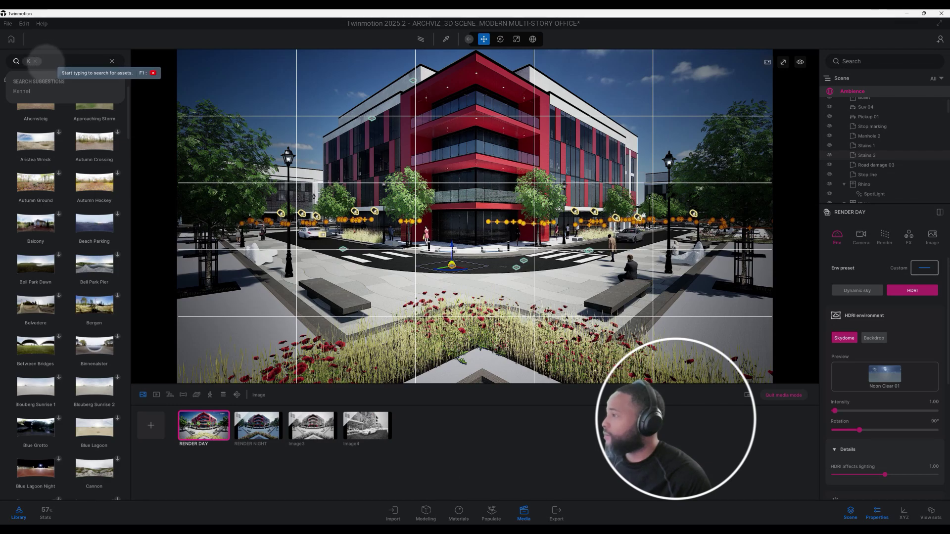
click(35, 61)
- Find Kloppenheim 01 among the Outdoor HDRIs and apply it to the scene as the skydome
mouse_move(82, 148)
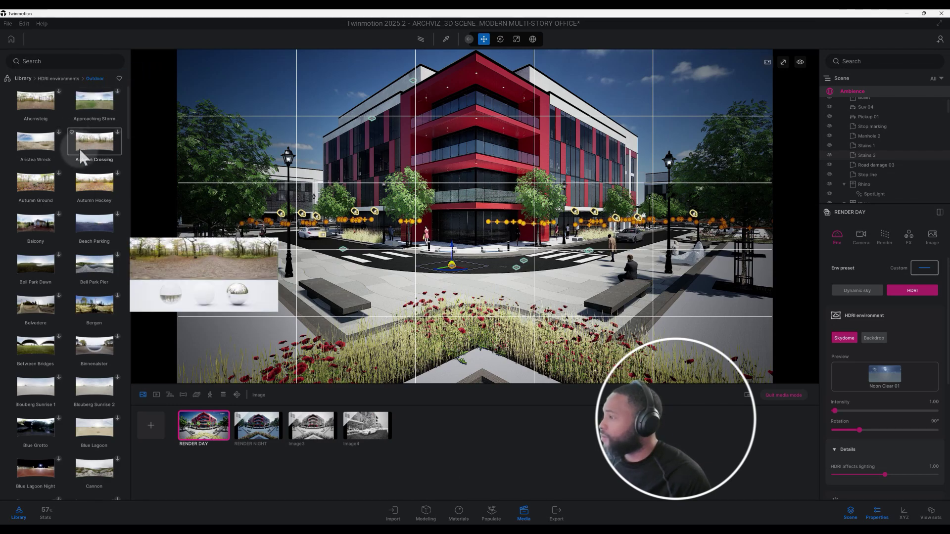
scroll(87, 189, down, 1)
mouse_move(88, 197)
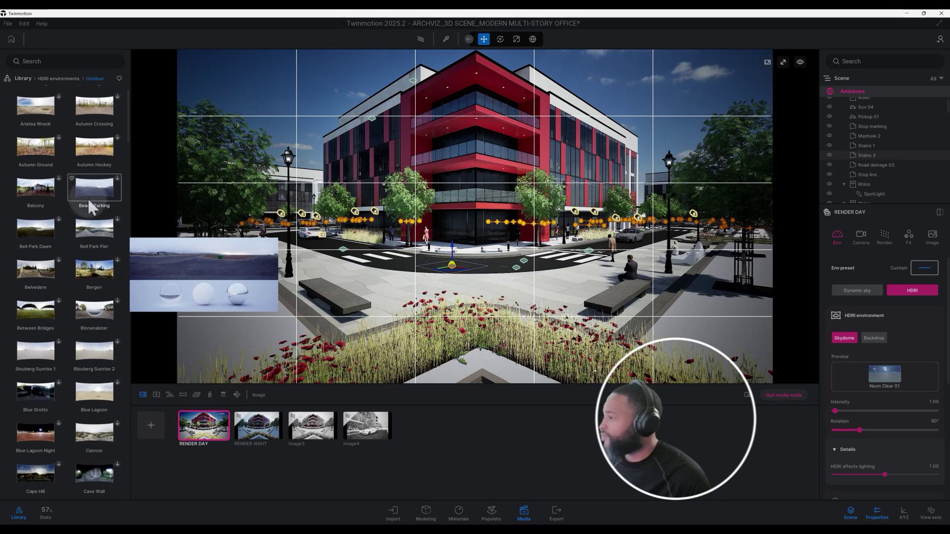
scroll(88, 198, down, 4)
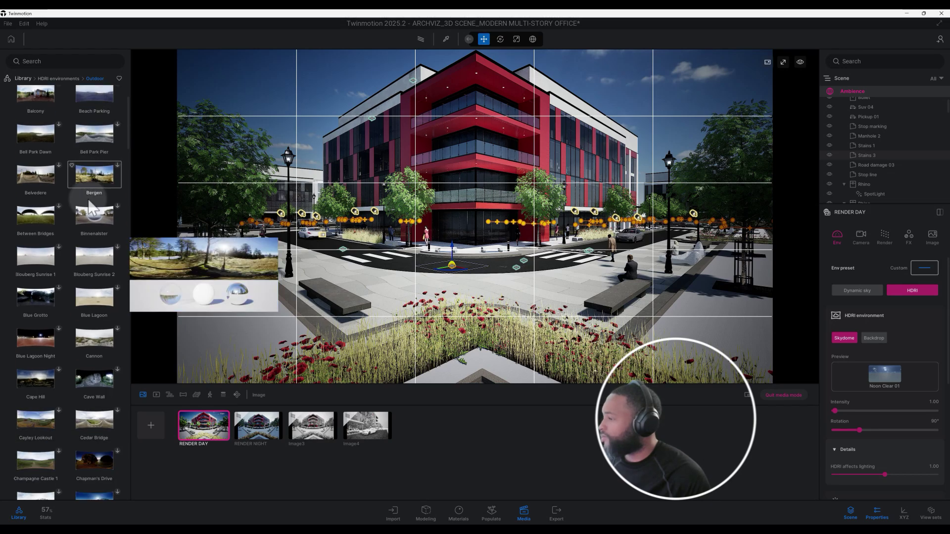
scroll(88, 202, down, 8)
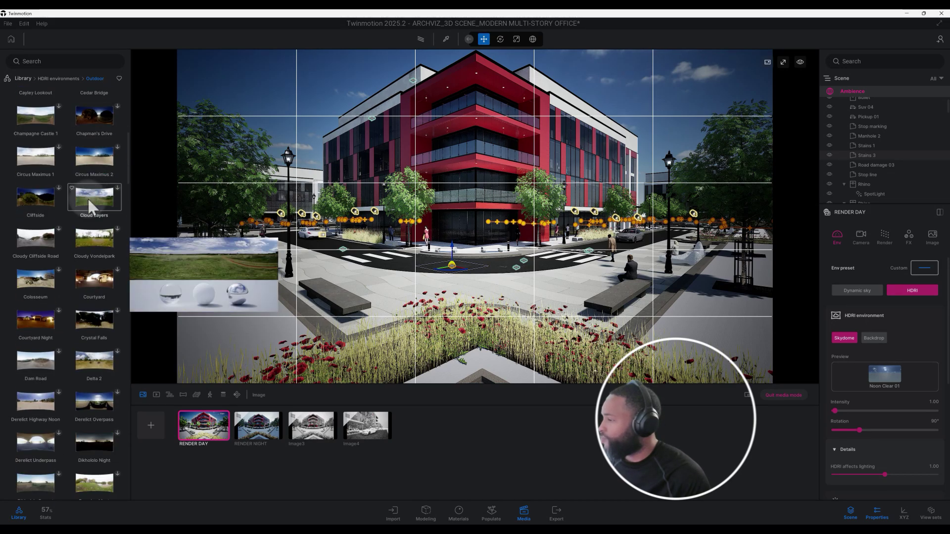
scroll(89, 207, down, 3)
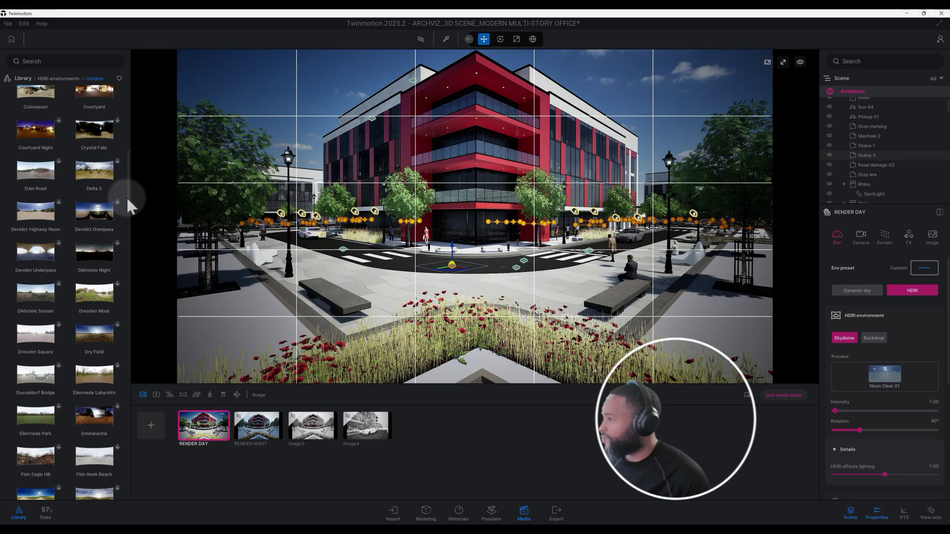
drag(129, 201, 128, 249)
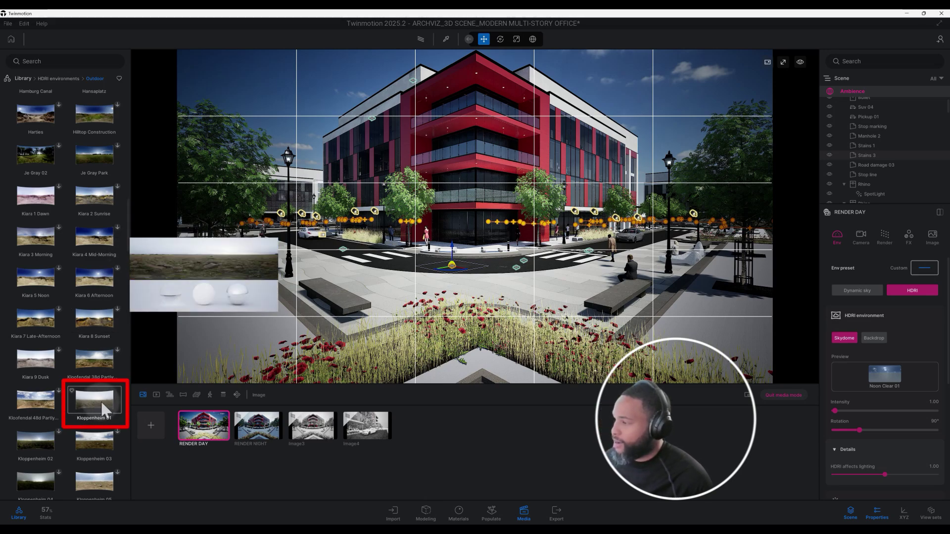
drag(93, 400, 331, 303)
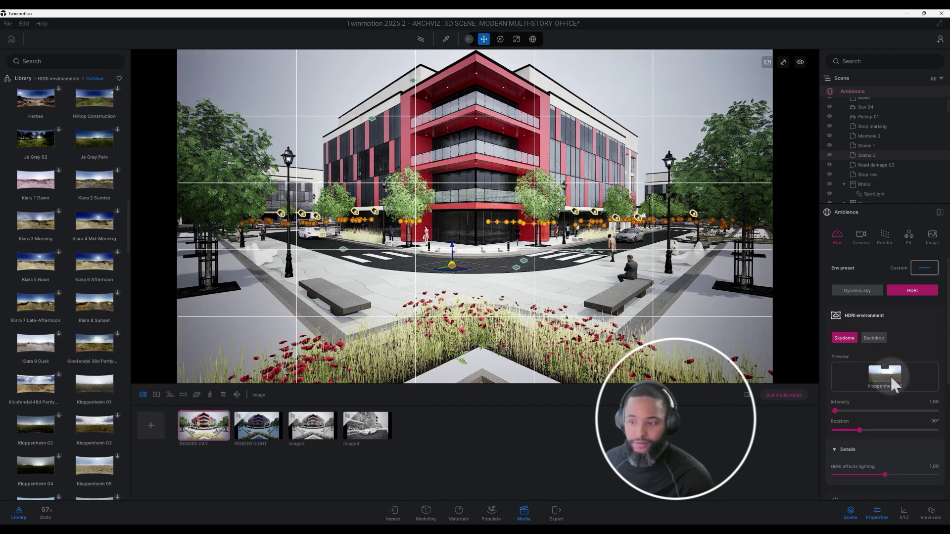
- Return the library to its main categories and set the camera's composition overlay to None
click(25, 77)
click(859, 238)
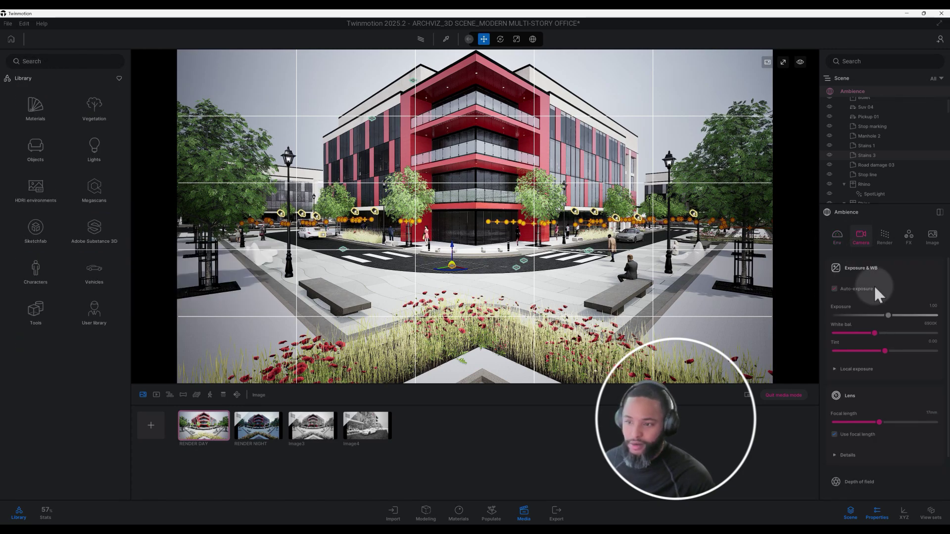
scroll(892, 382, down, 4)
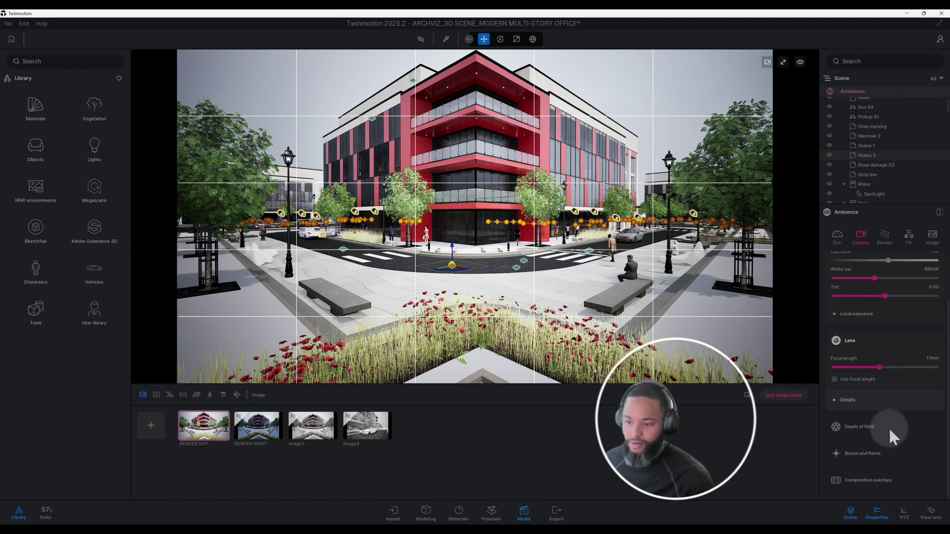
click(874, 473)
scroll(877, 463, down, 2)
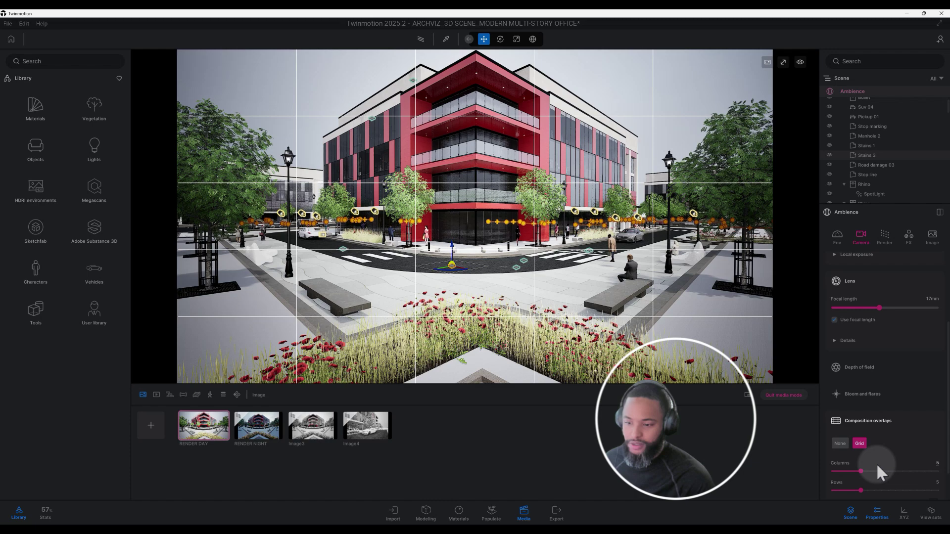
click(840, 444)
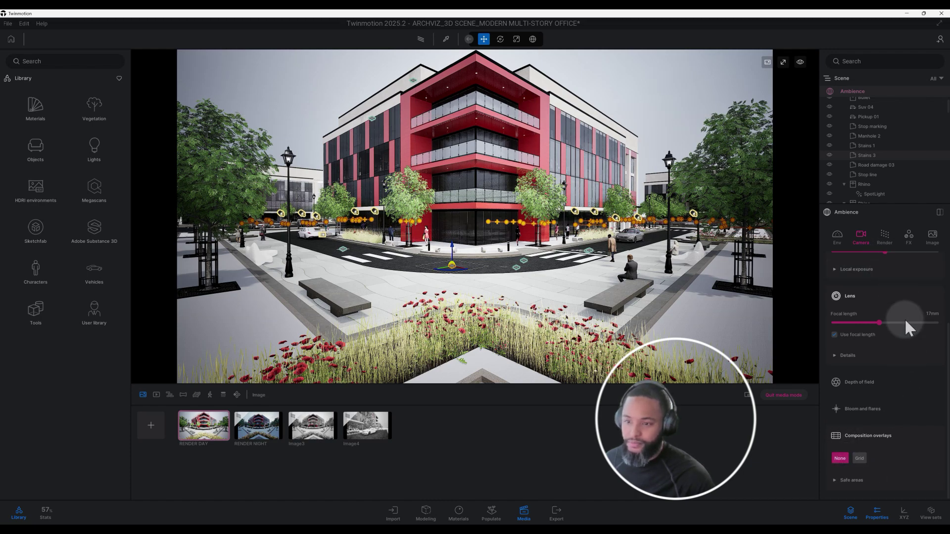
scroll(905, 321, up, 3)
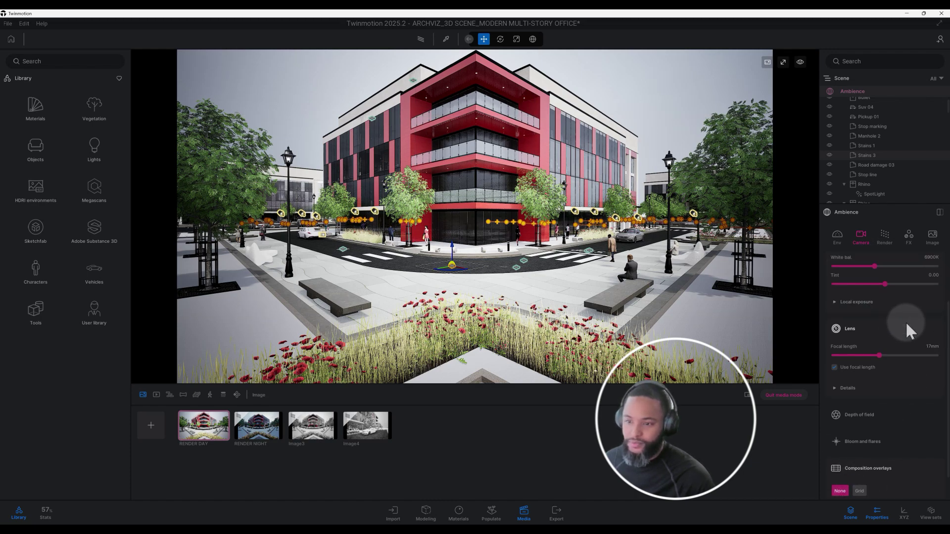
- Set the rotation of the Kloppenheim 01 skydome to 254° in the HDRI environment settings
click(835, 238)
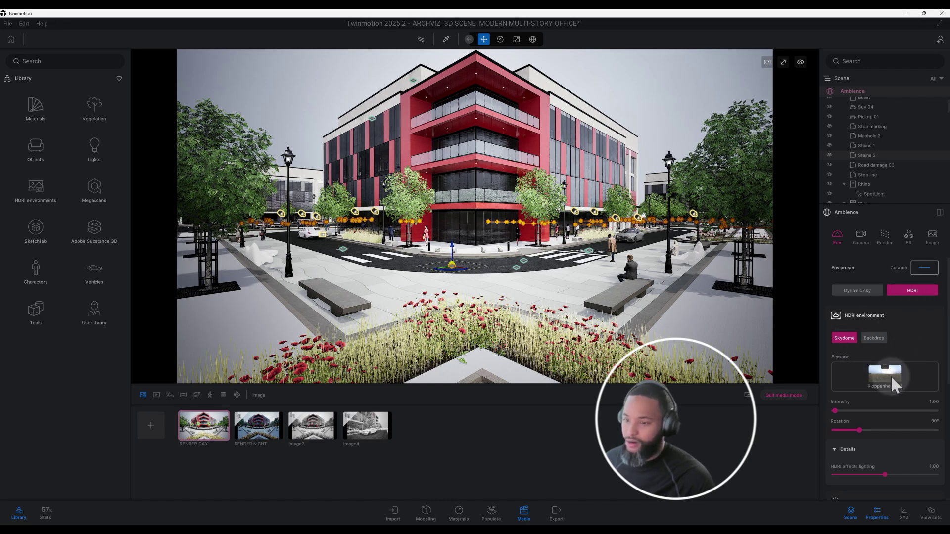
scroll(913, 353, down, 2)
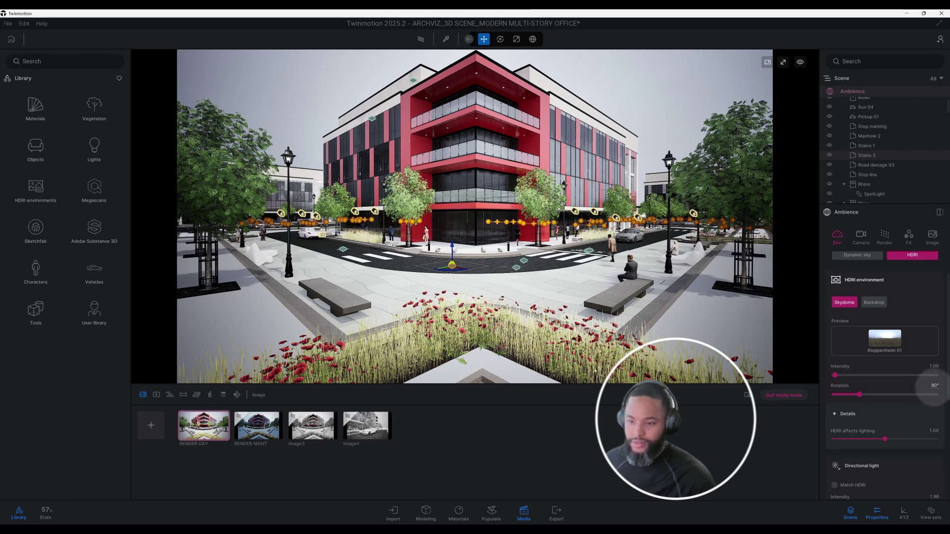
drag(862, 393, 899, 397)
mouse_move(903, 397)
mouse_down()
mouse_move(918, 397)
mouse_move(899, 398)
mouse_up()
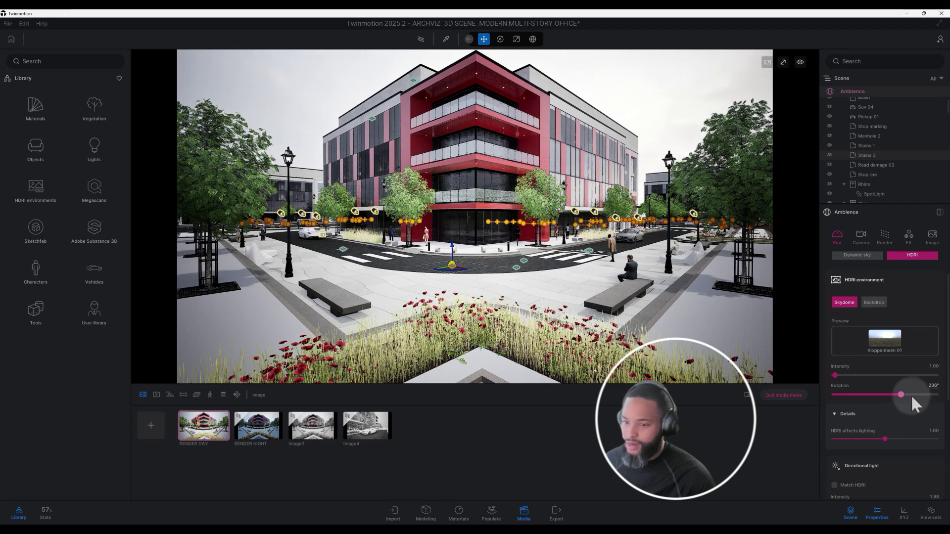
click(927, 387)
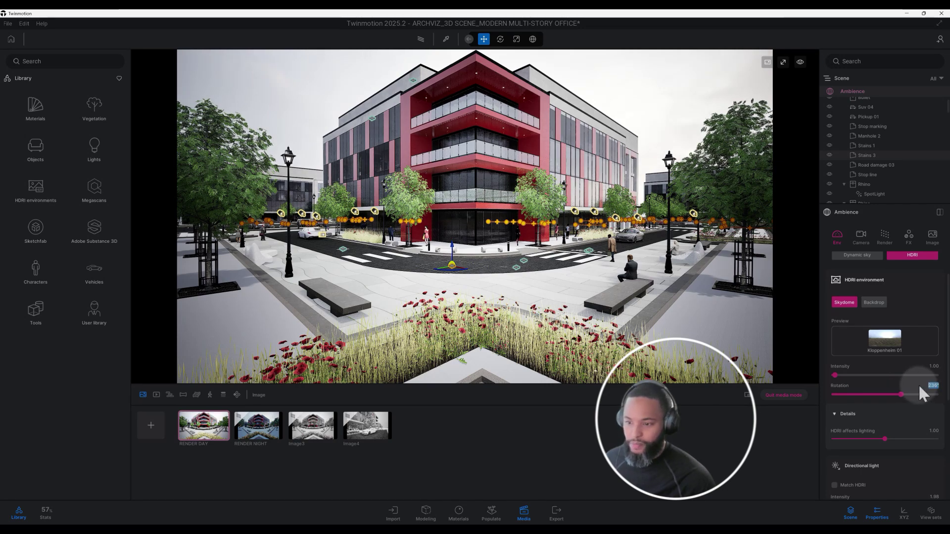
text(254)
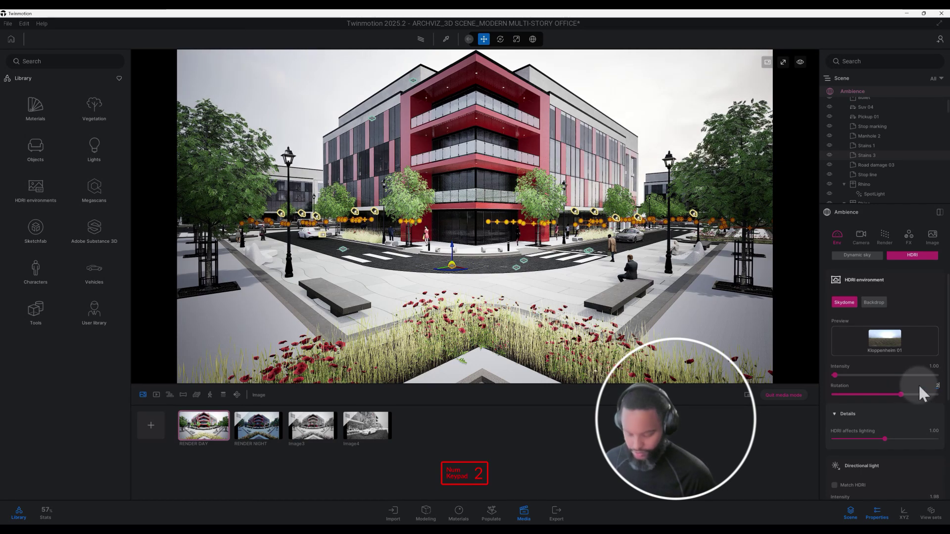
key(Return)
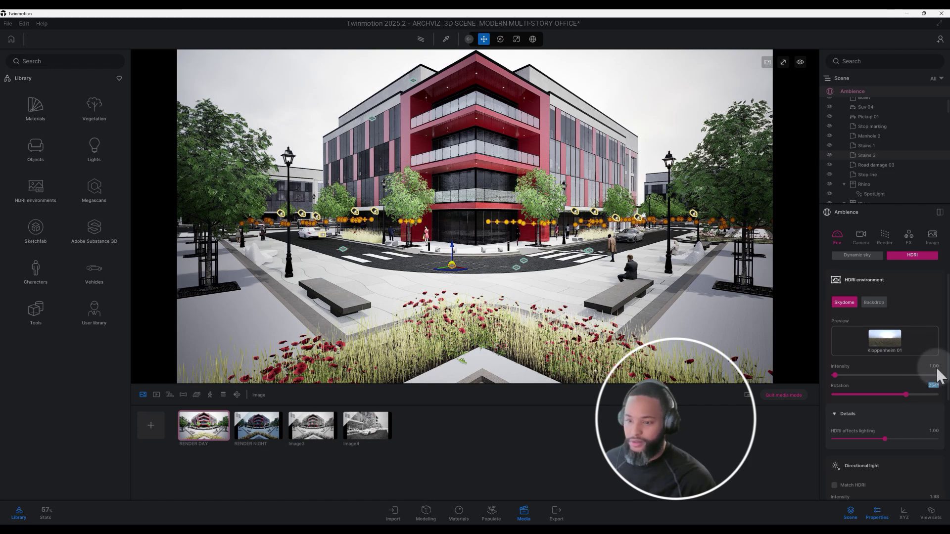
- Enable Match HDRI for the directional light and look over its additional details
scroll(924, 381, down, 3)
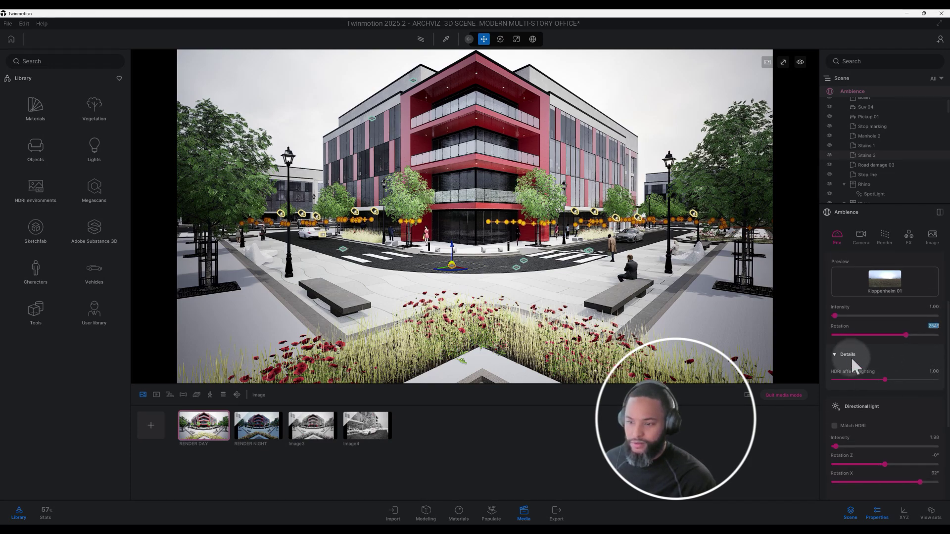
scroll(854, 368, down, 1)
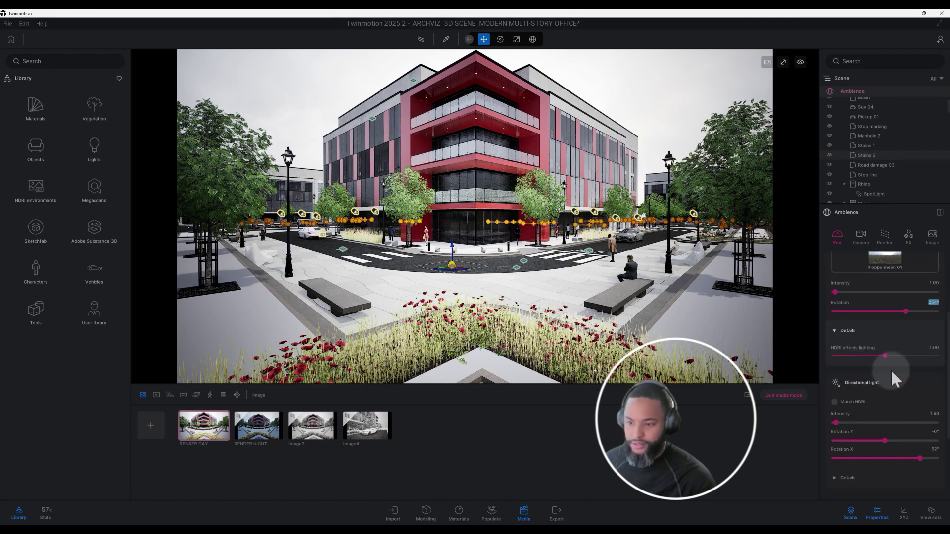
scroll(894, 372, down, 1)
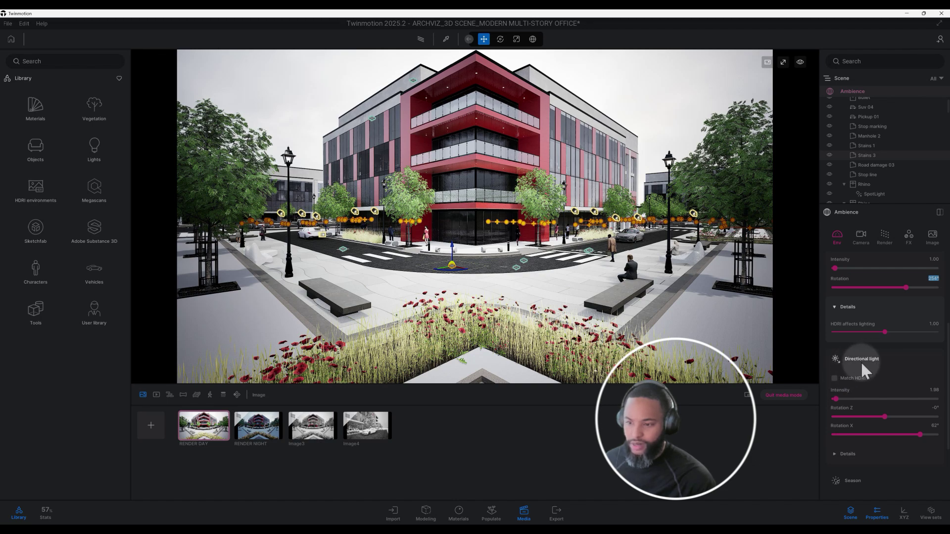
click(834, 378)
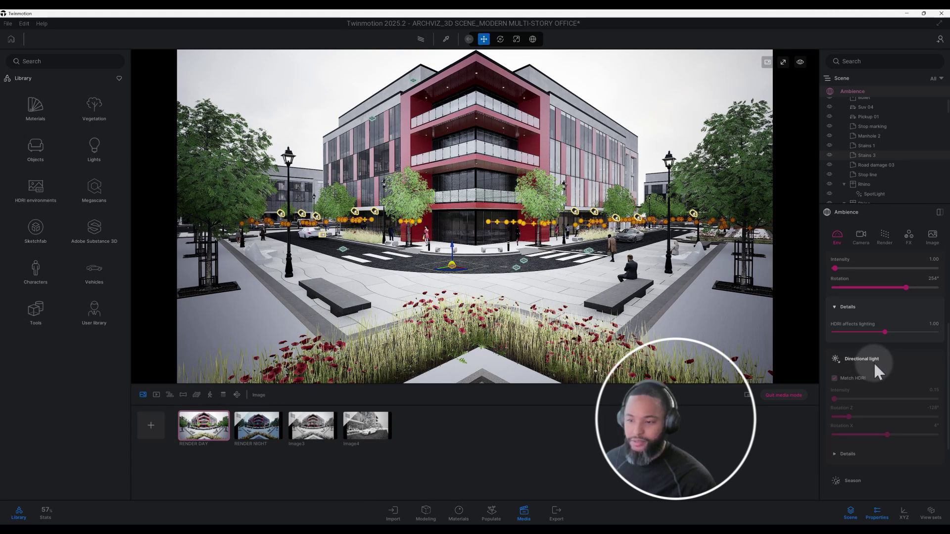
scroll(883, 364, down, 2)
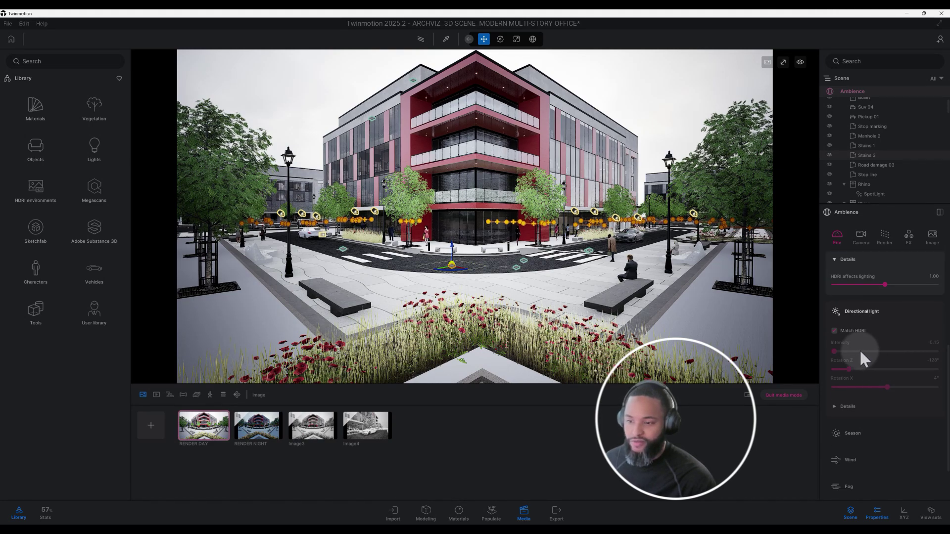
scroll(884, 374, down, 1)
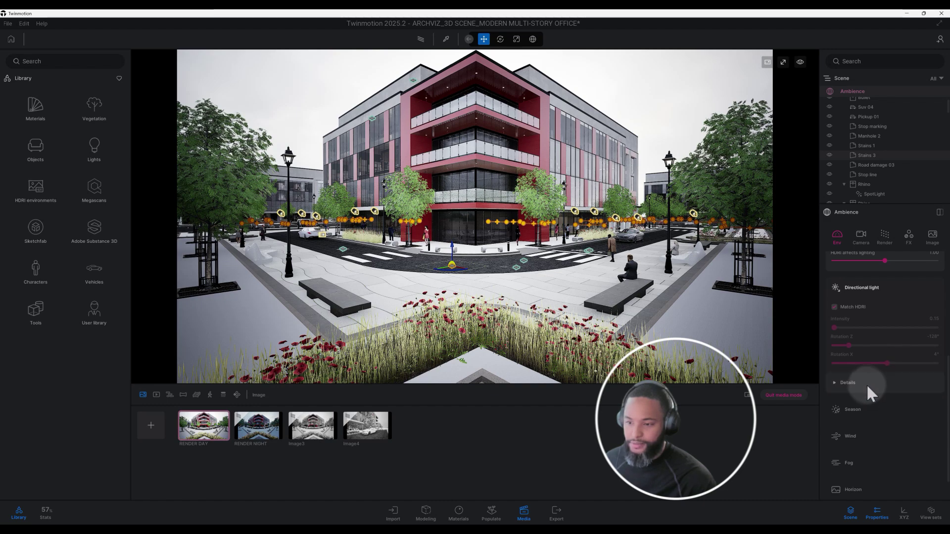
click(867, 383)
click(873, 383)
scroll(880, 378, down, 2)
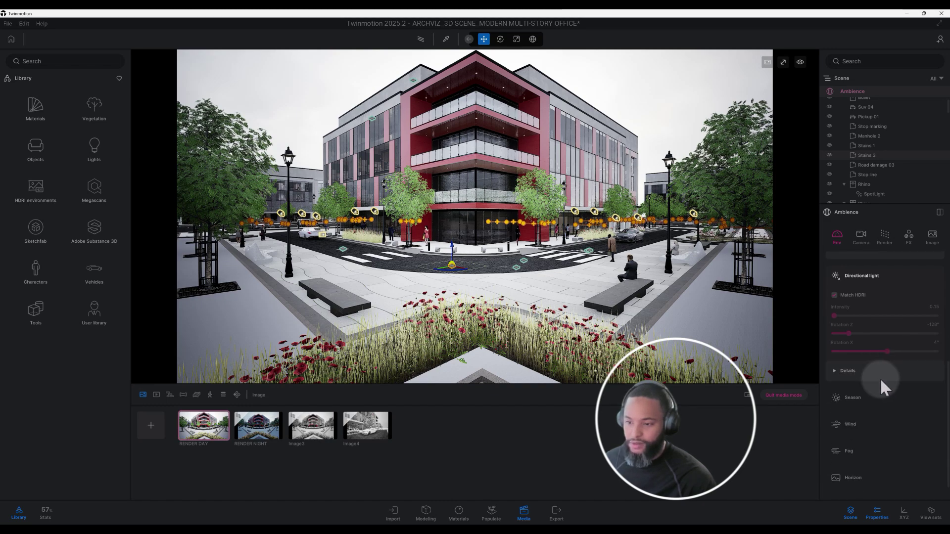
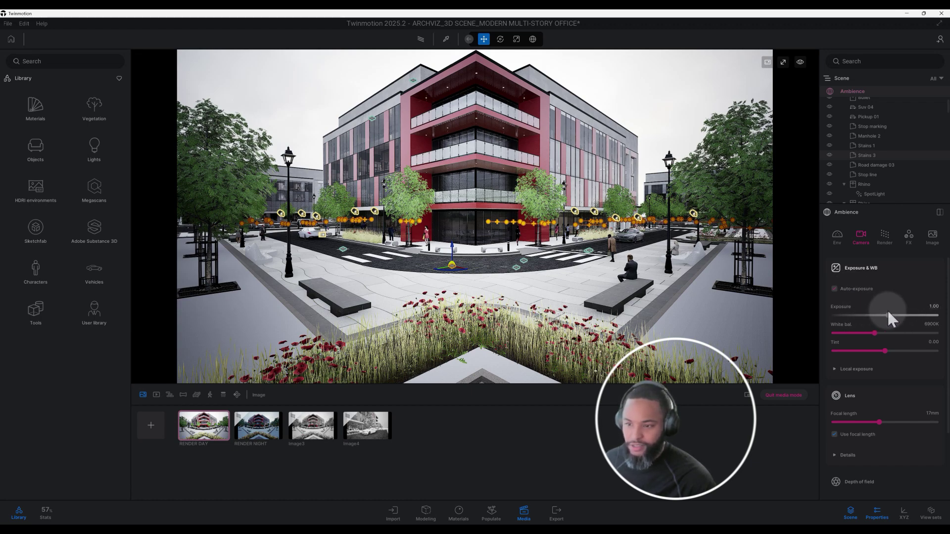
- Set the camera's exposure to 1.35
click(933, 308)
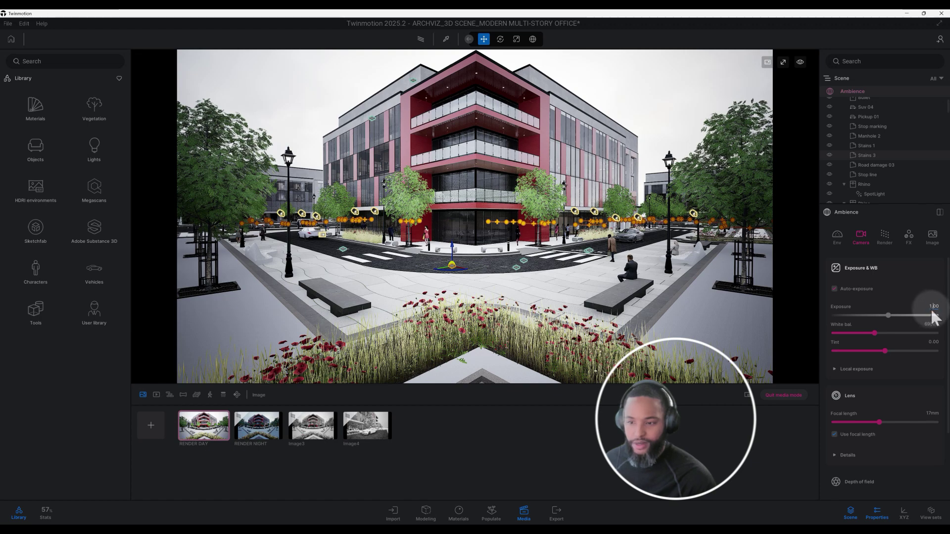
text(1.35)
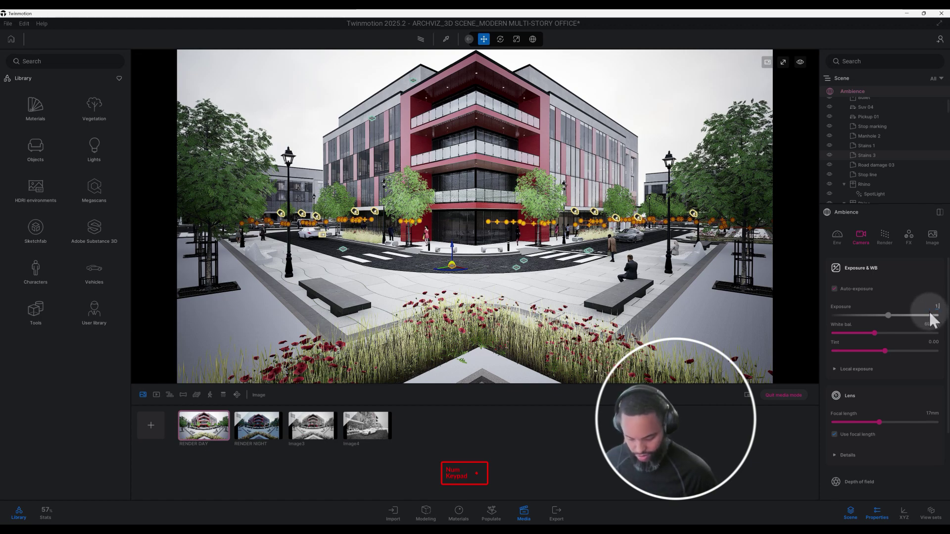
key(Return)
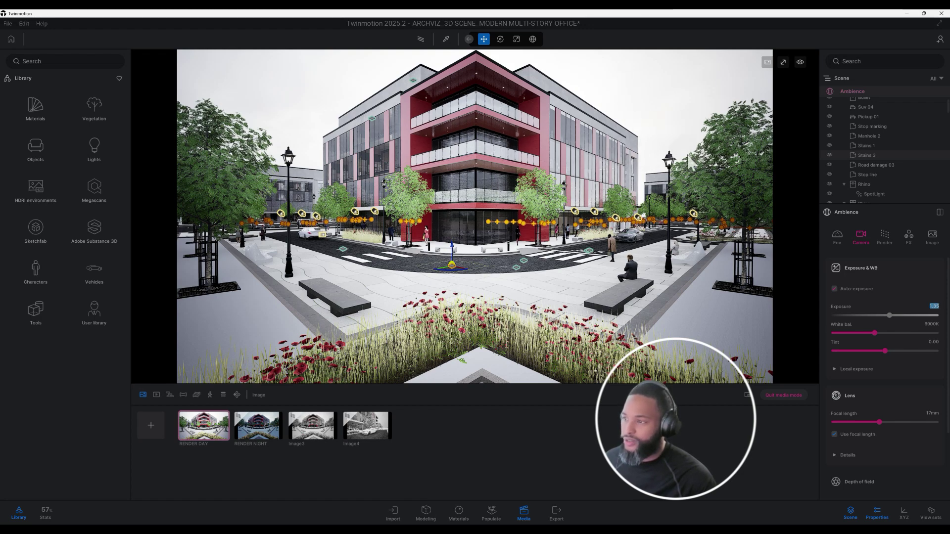
click(896, 313)
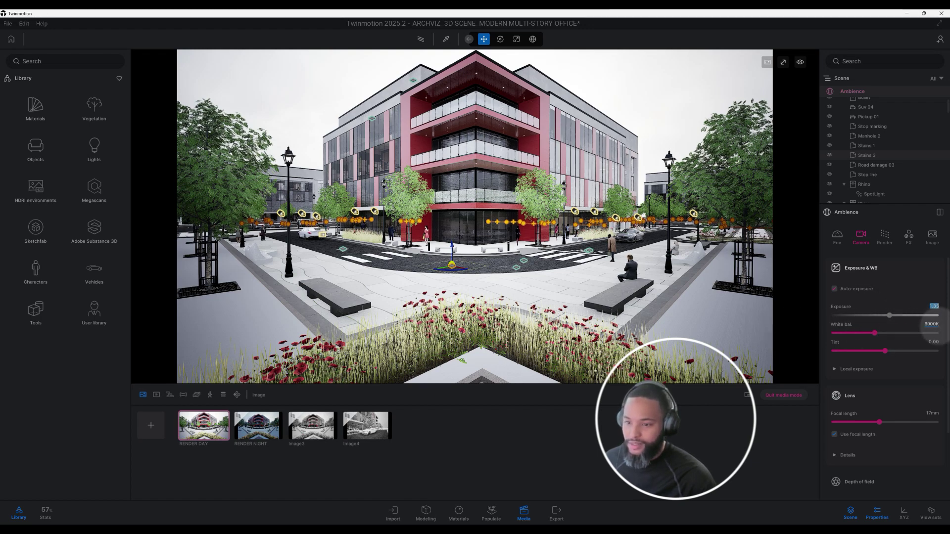
- Set the camera's white balance to 5900K for the day render
click(931, 324)
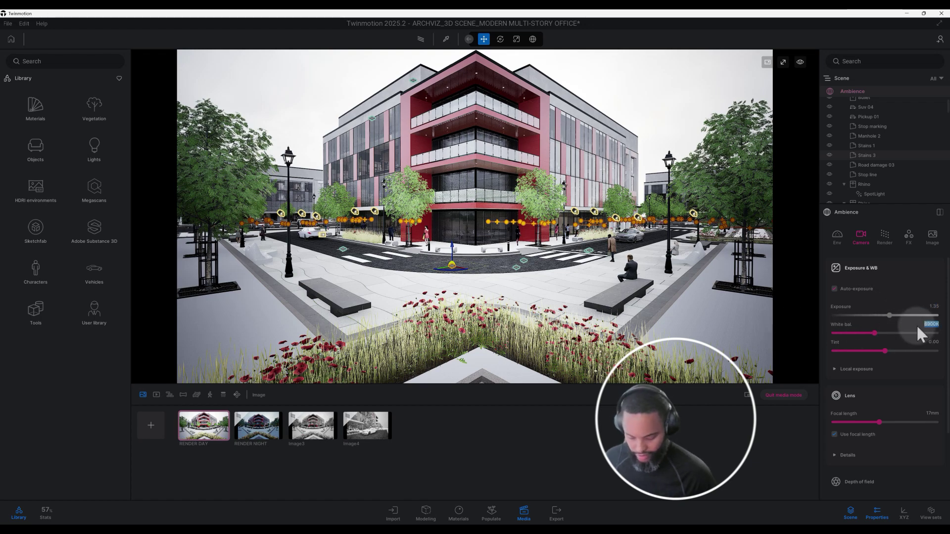
text(5900)
key(Return)
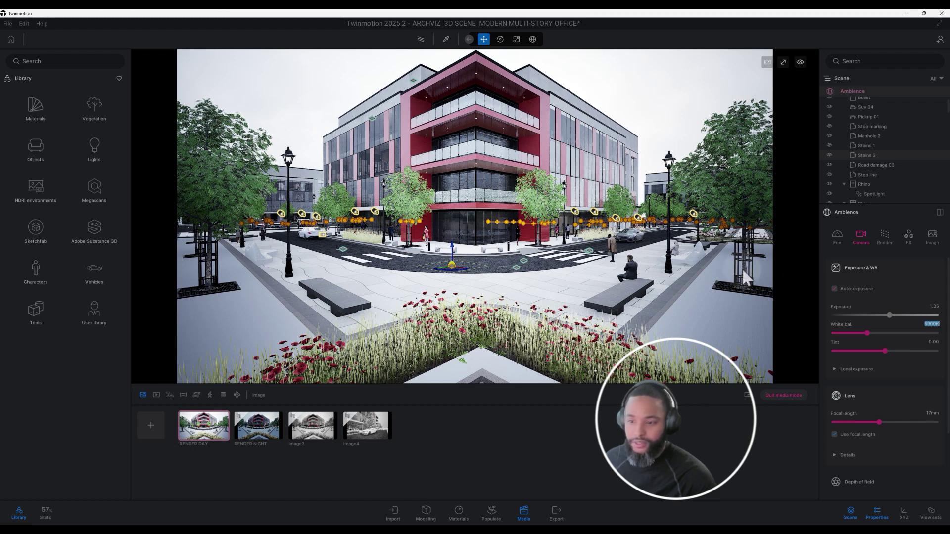
- Try a warmer white balance of 8020K for the camera, and restore it to 5900K
click(882, 332)
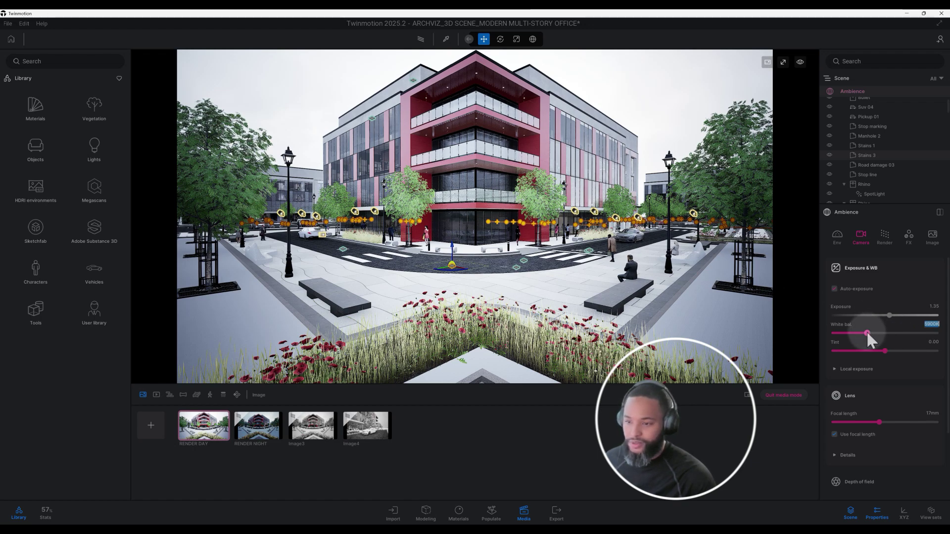
drag(867, 333, 884, 333)
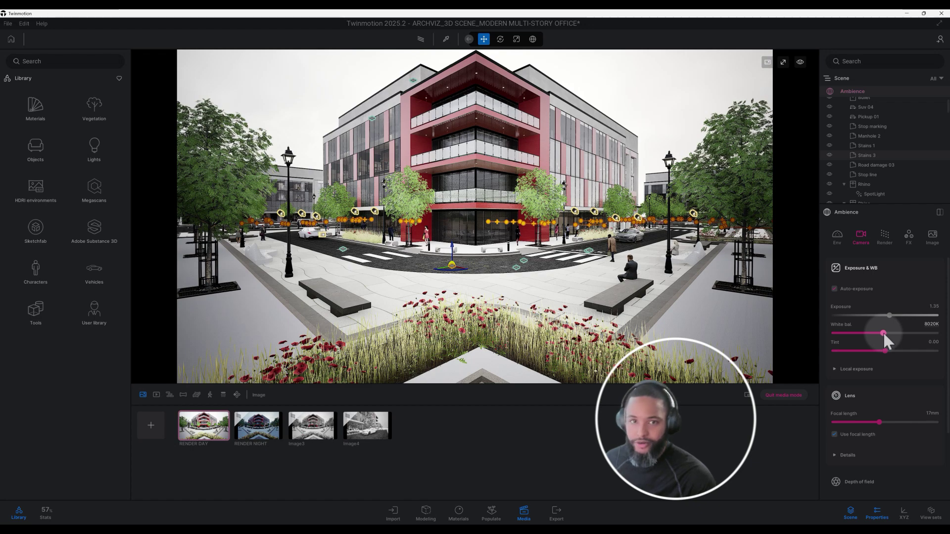
click(930, 325)
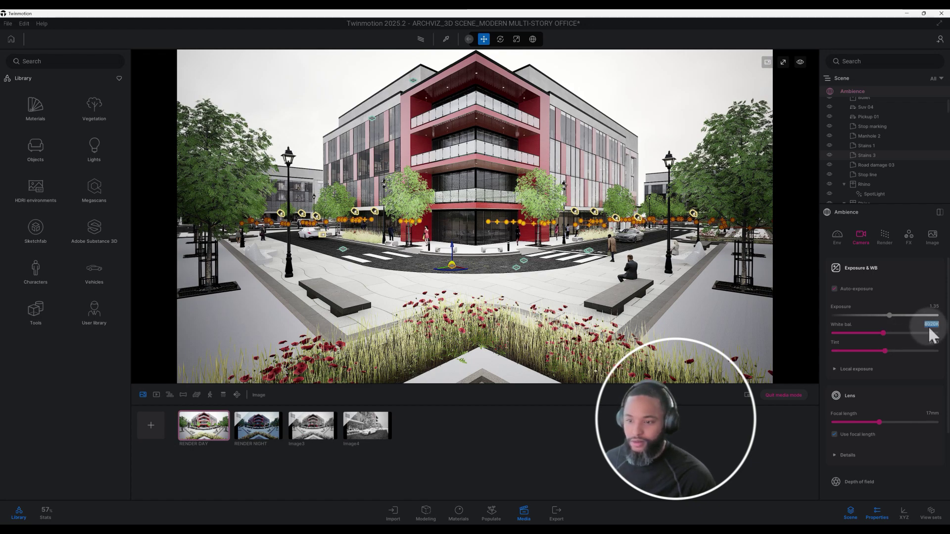
text(900)
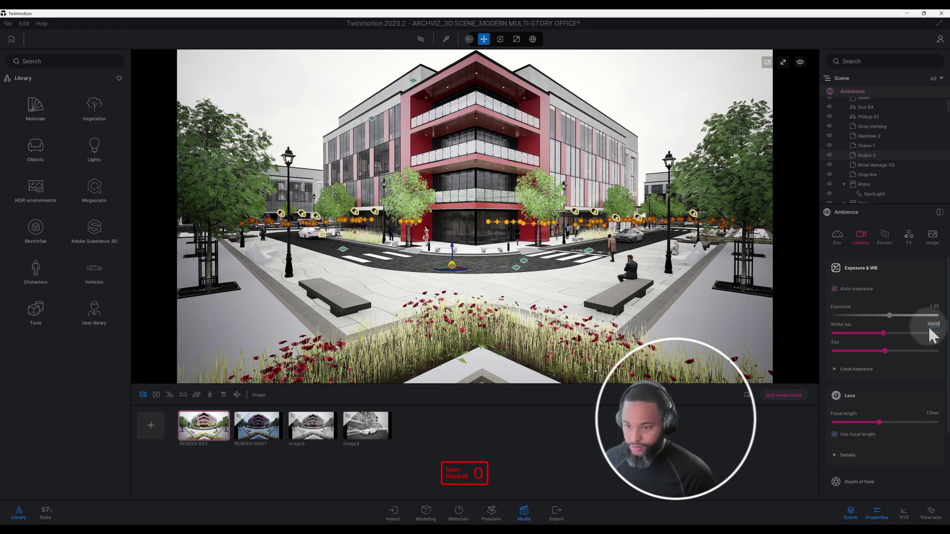
key(Return)
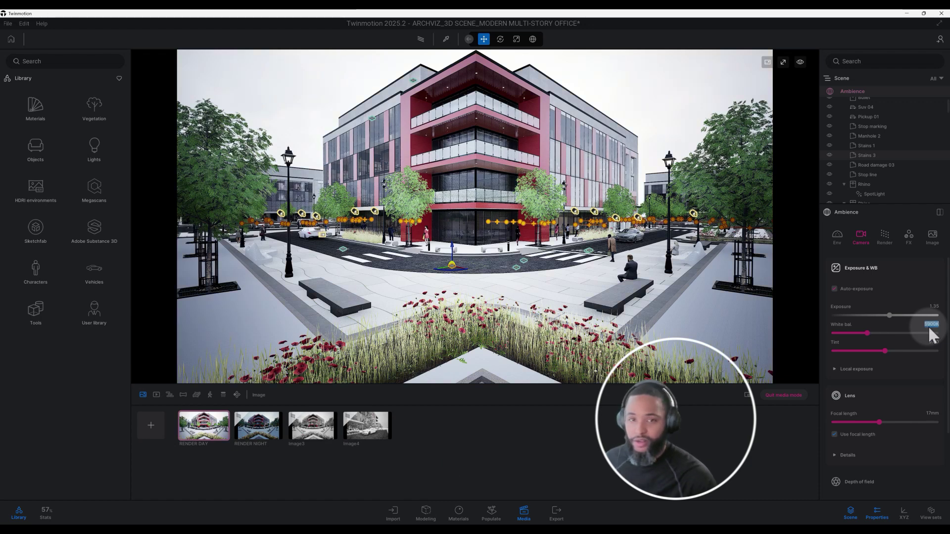
- Enable local exposure for the camera and set its highlights to 0.35
scroll(927, 327, down, 1)
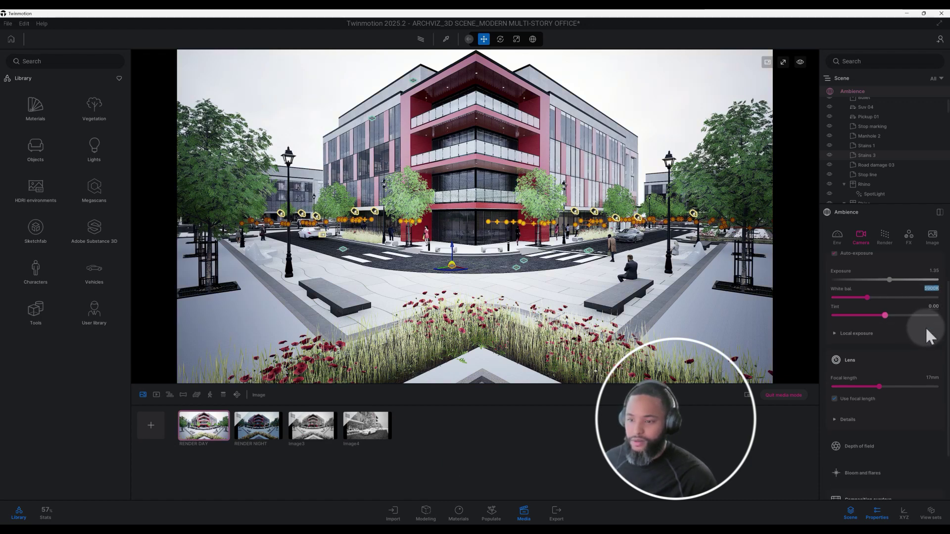
scroll(915, 320, down, 1)
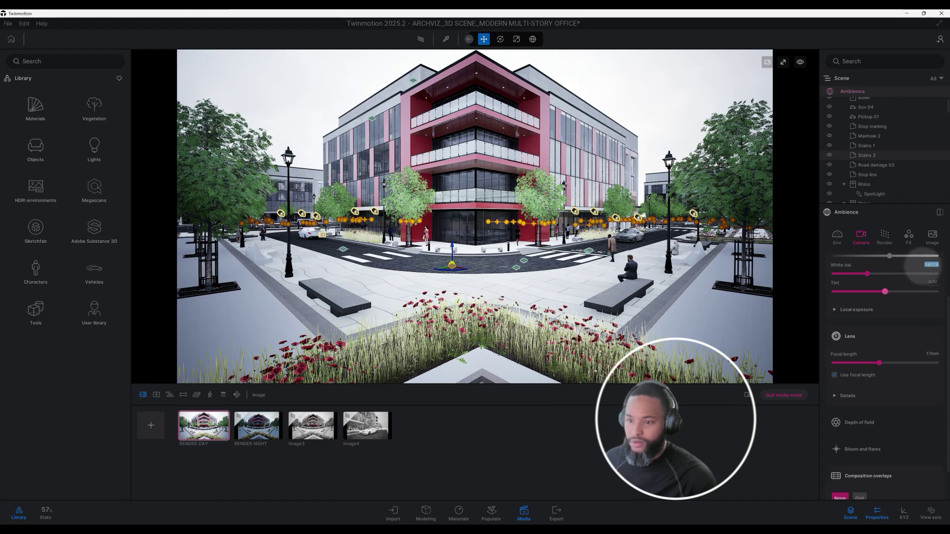
click(875, 310)
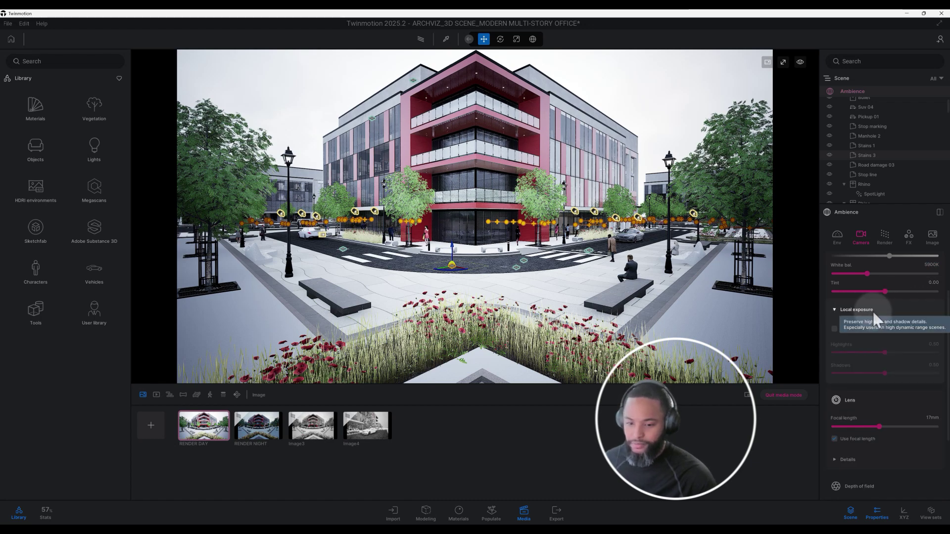
click(836, 329)
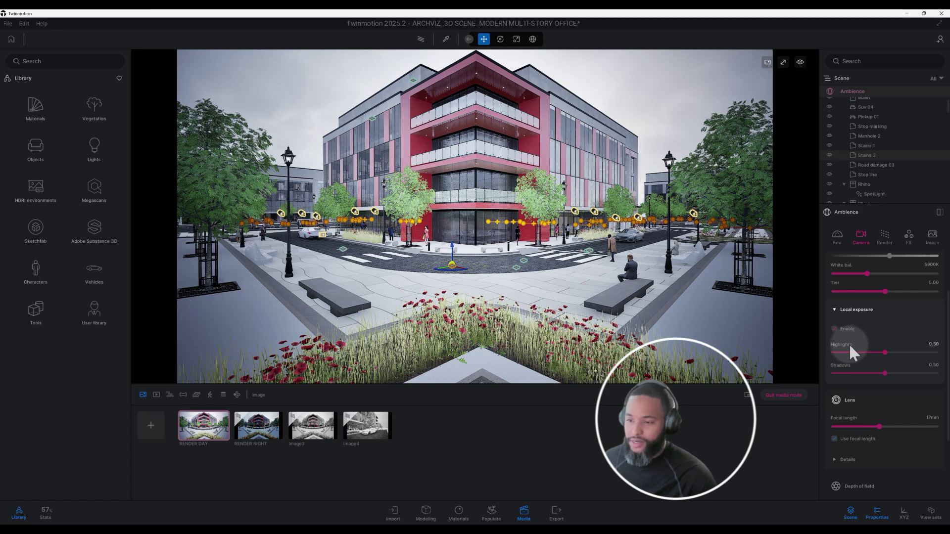
scroll(848, 343, down, 1)
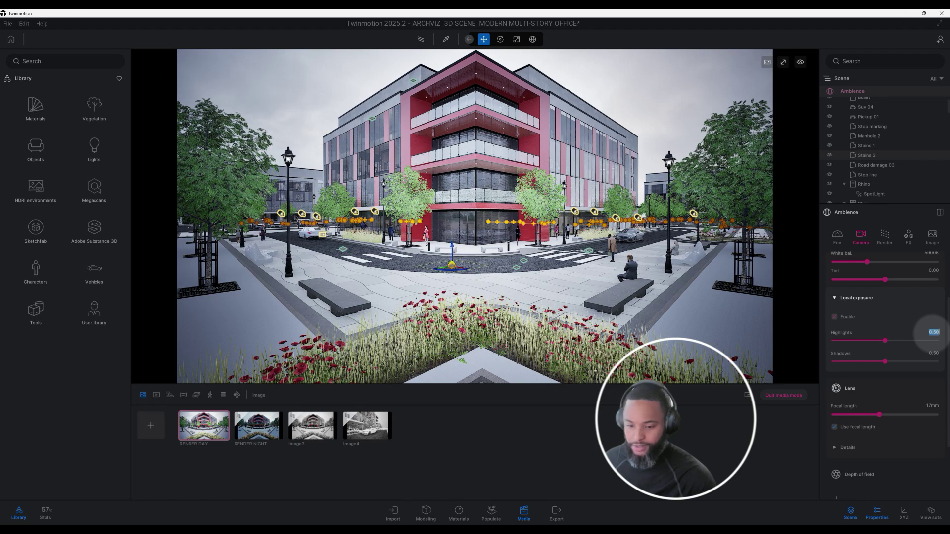
key(BackSpace)
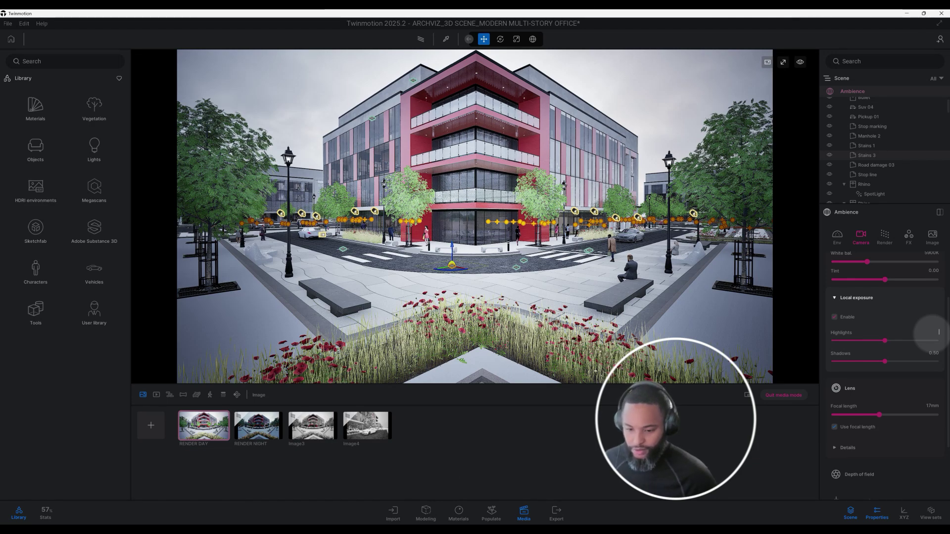
text(0.35)
key(Return)
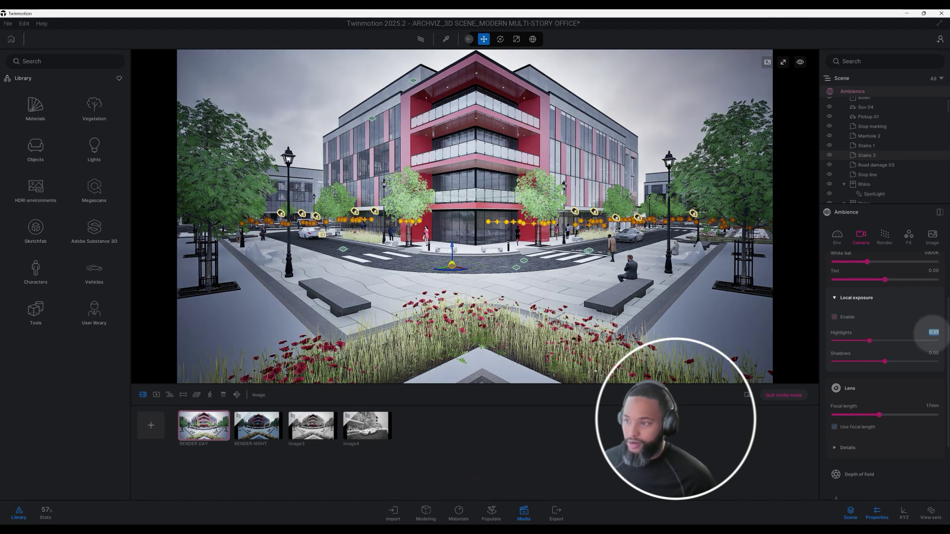
- Set the shadows value of the camera's local exposure to 1.00
click(934, 353)
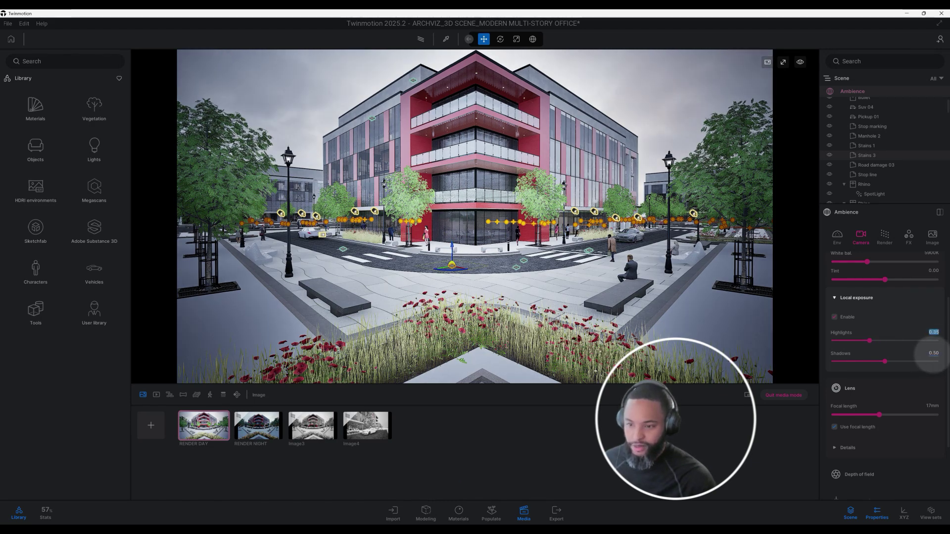
key(BackSpace)
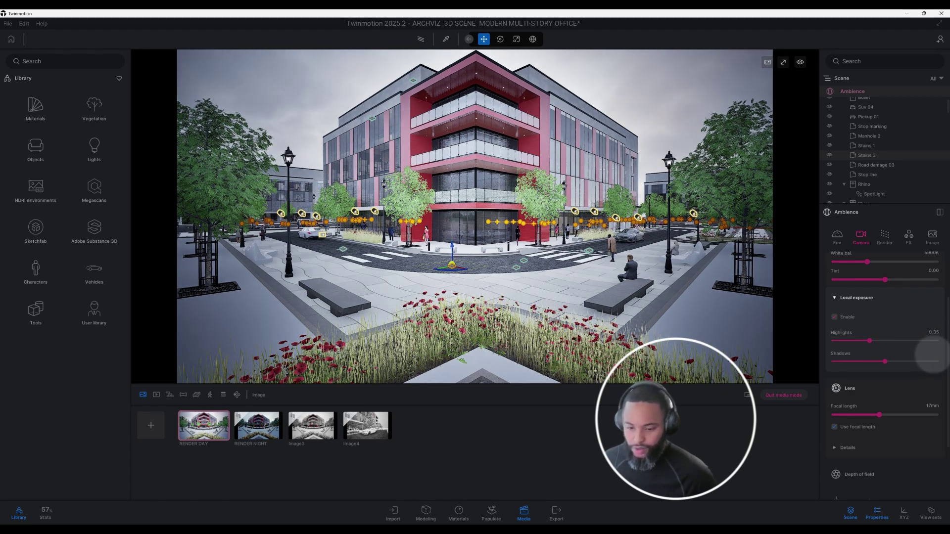
text(1)
key(Return)
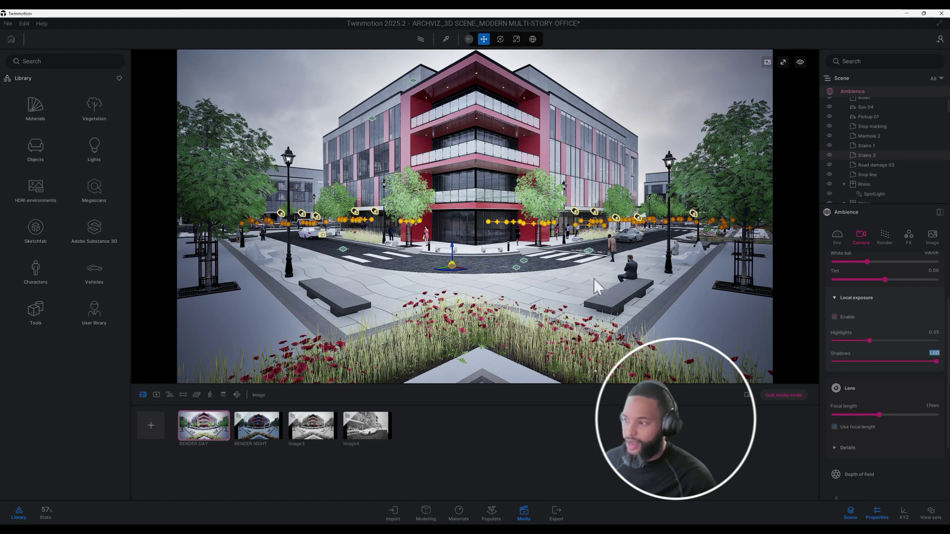
- Set the focal length of the camera lens to 18 mm
scroll(886, 371, down, 1)
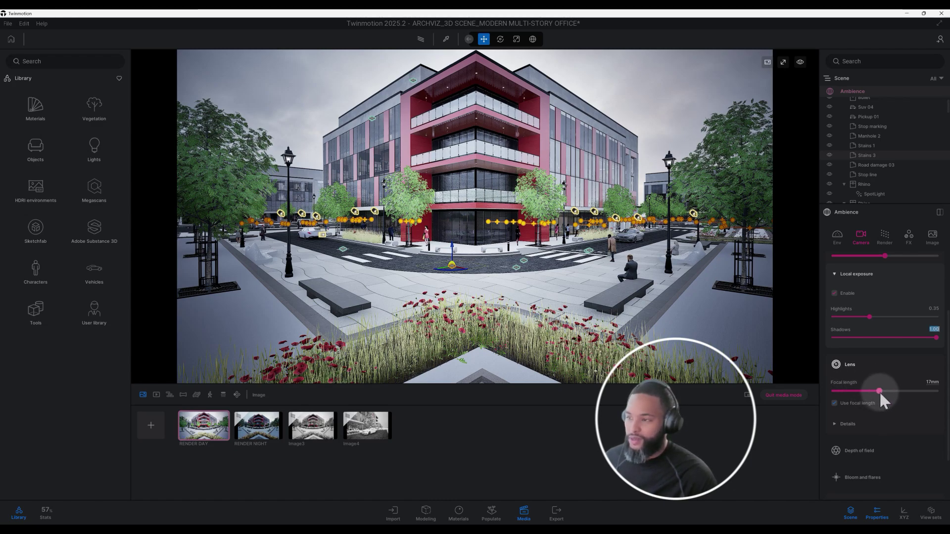
mouse_move(880, 391)
mouse_down()
mouse_move(866, 393)
mouse_move(875, 392)
mouse_up()
click(930, 383)
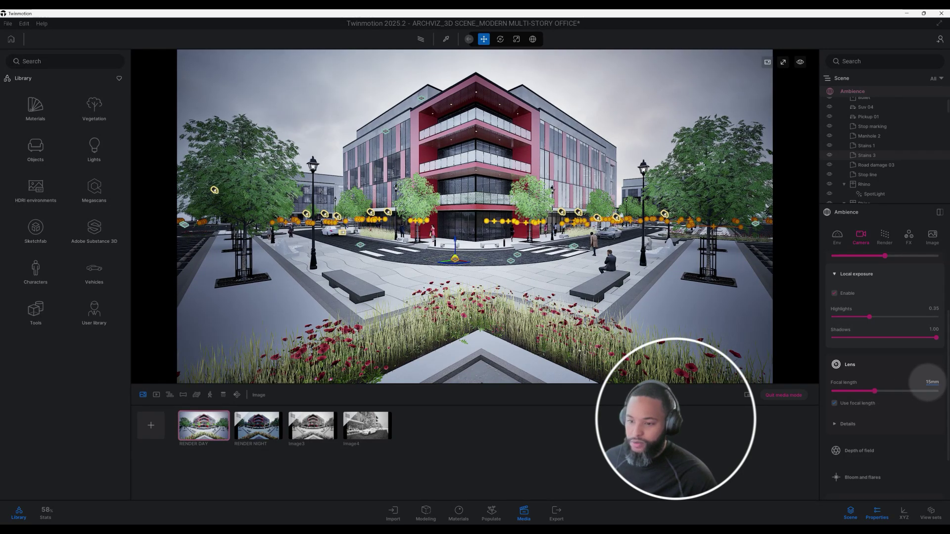
text(18)
key(Return)
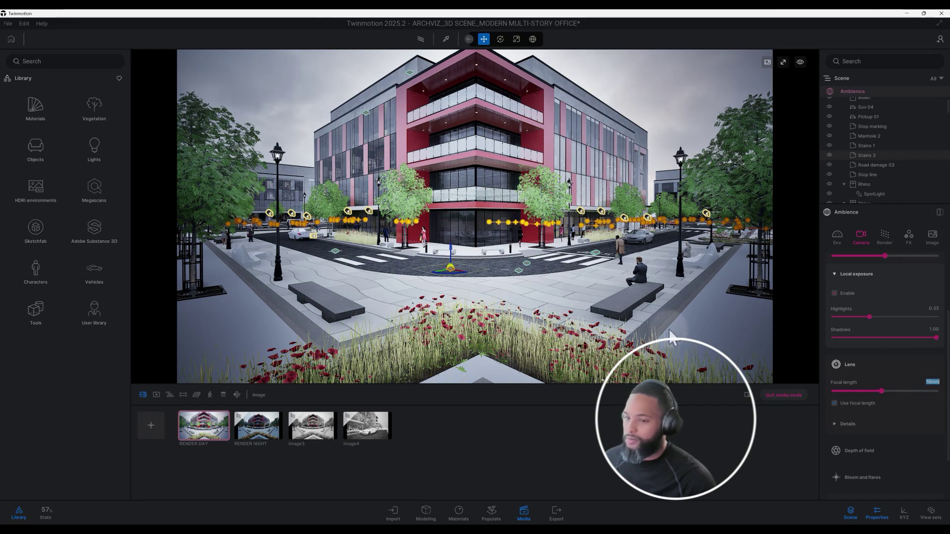
- Set the vignetting to 65% in the lens details
click(859, 423)
scroll(860, 421, down, 1)
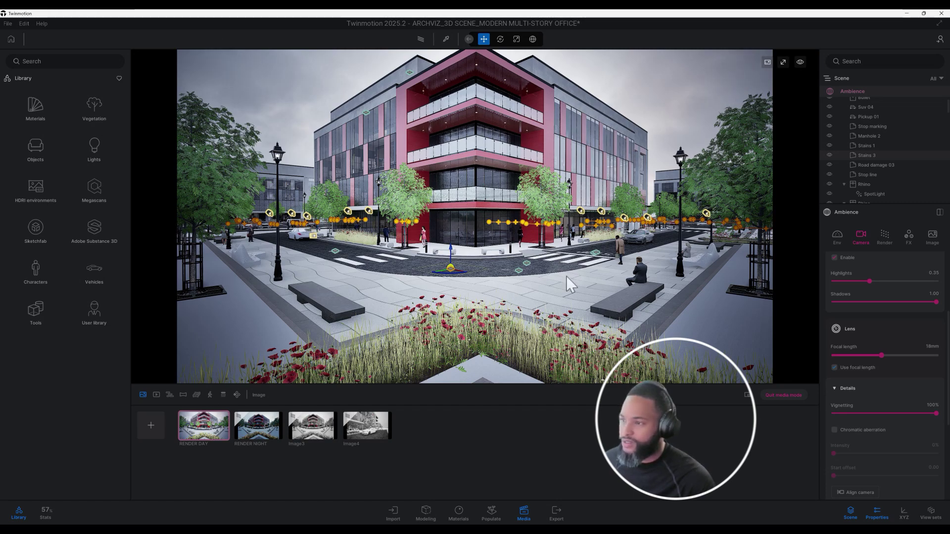
click(926, 406)
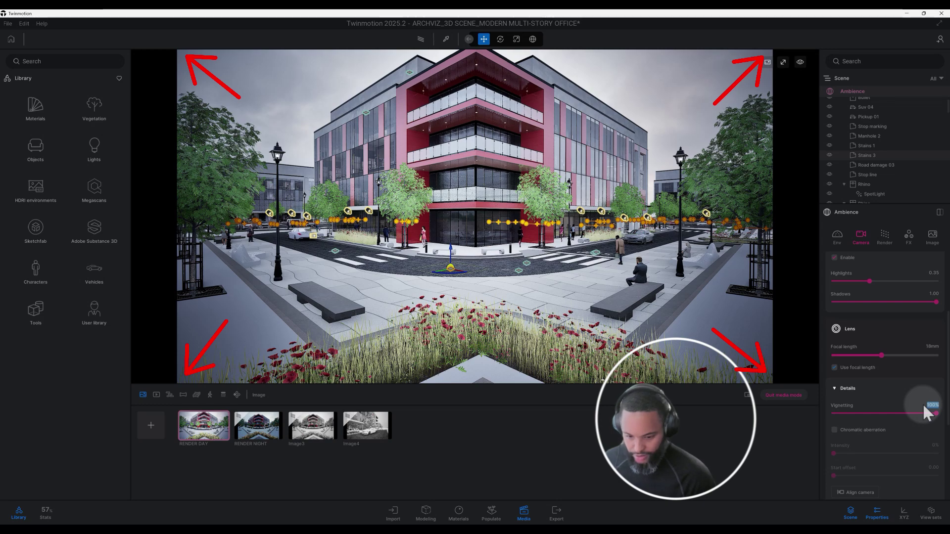
text(65)
key(Return)
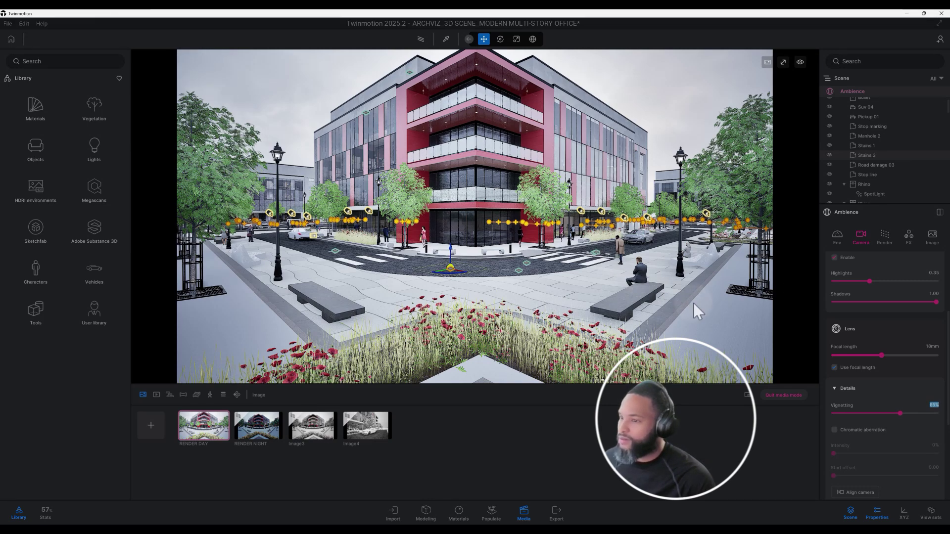
- Enable Parallelism in the lens details of the day render camera
scroll(910, 388, down, 3)
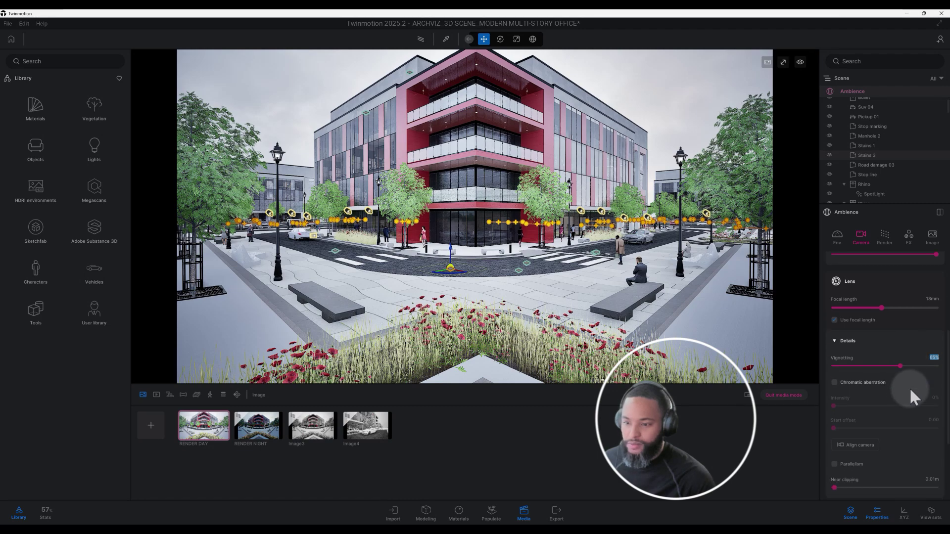
scroll(910, 394, down, 1)
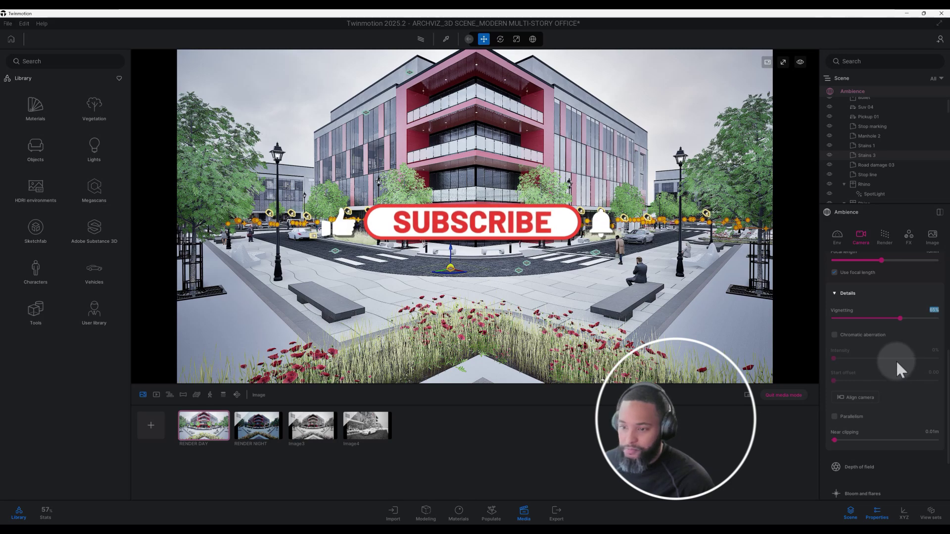
scroll(876, 351, down, 1)
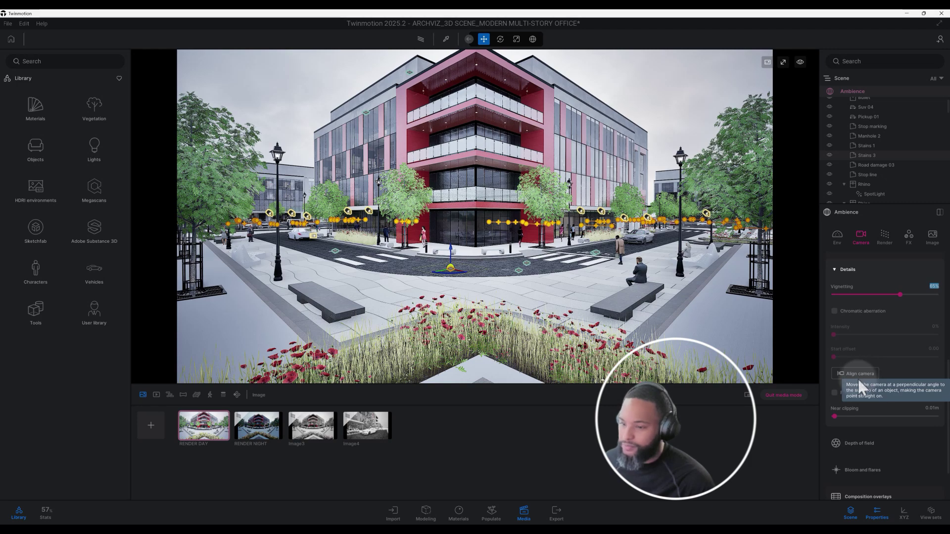
click(837, 392)
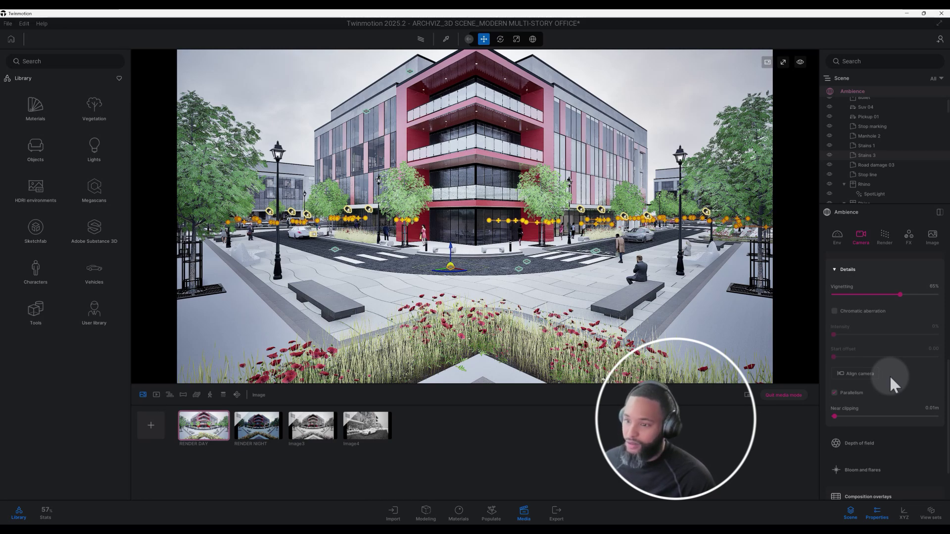
- Look over the camera's depth of field settings
scroll(889, 373, down, 2)
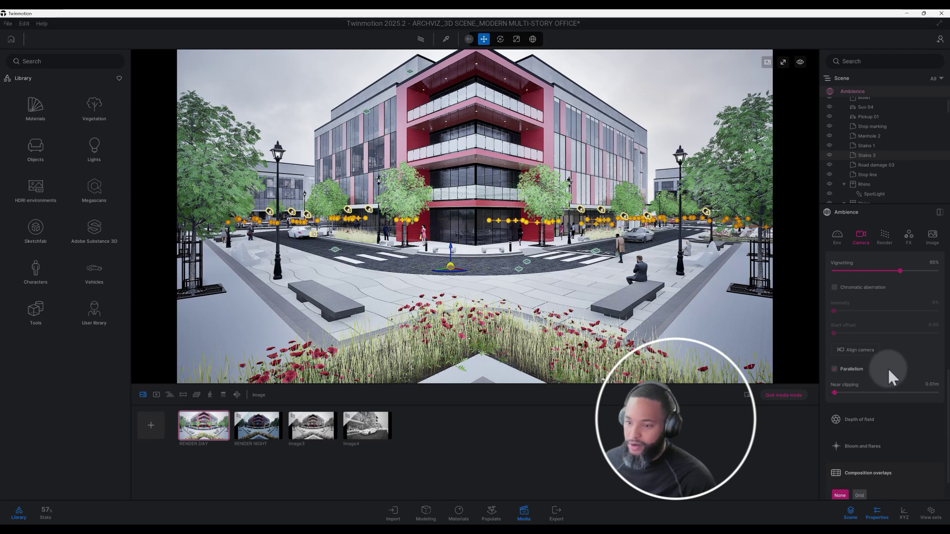
scroll(887, 370, down, 3)
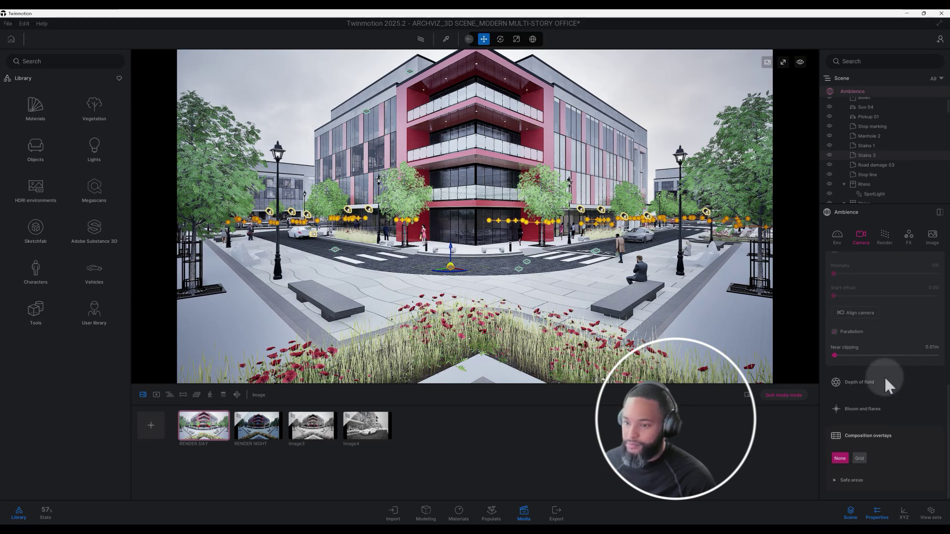
click(876, 377)
scroll(884, 374, down, 3)
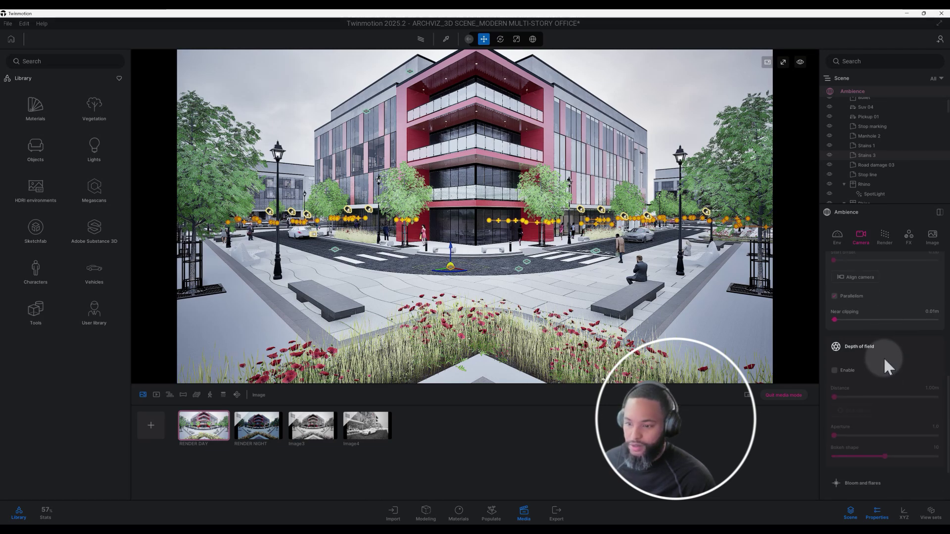
click(864, 348)
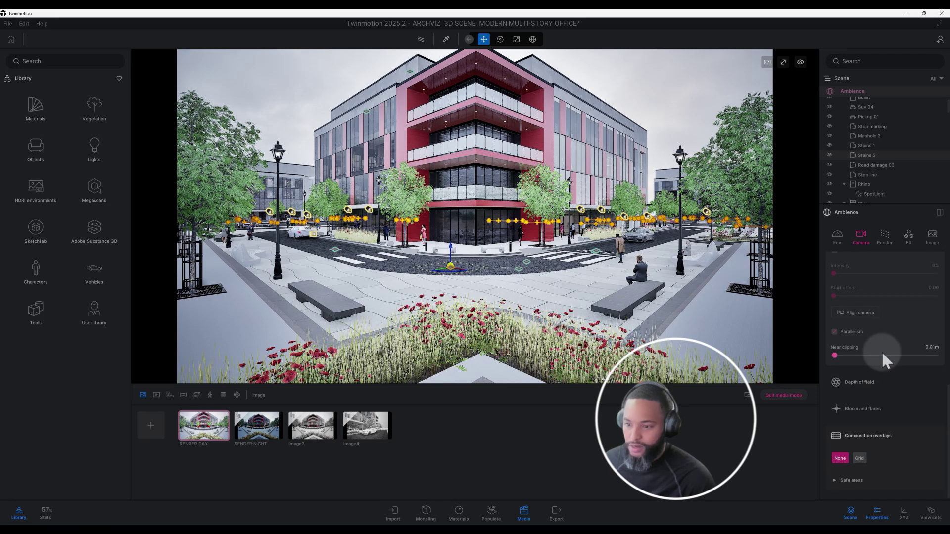
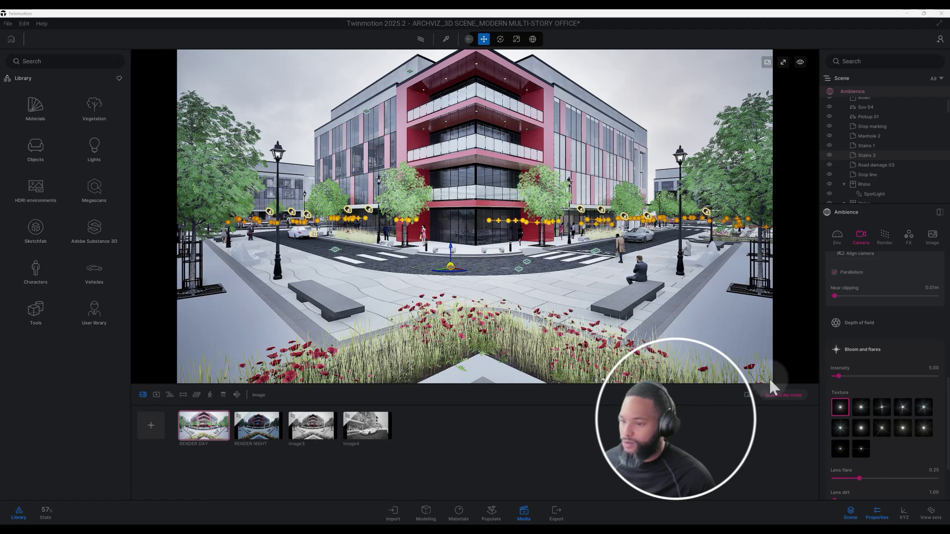
- Exit media mode and sample the material of the round recessed light in the red soffit above the building's corner with the Material picker
click(784, 395)
scroll(589, 303, up, 6)
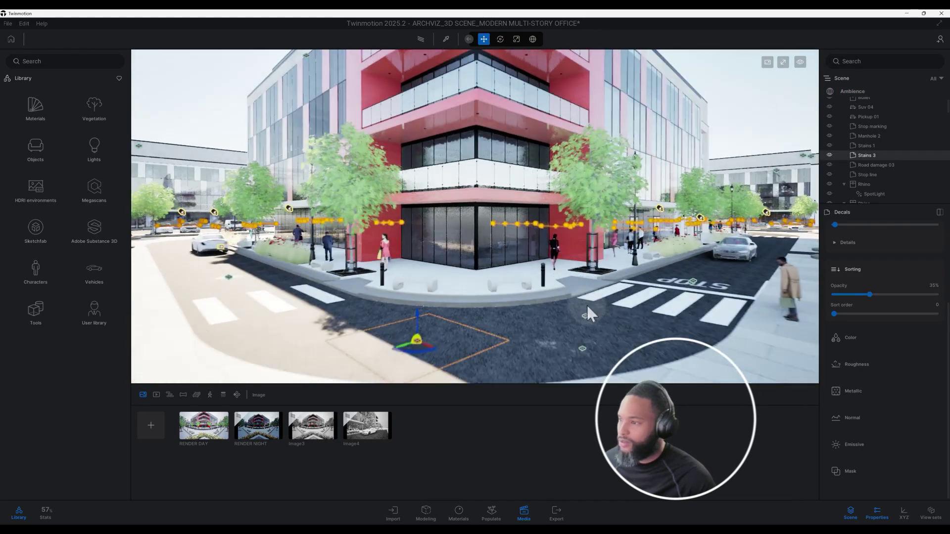
scroll(512, 182, up, 5)
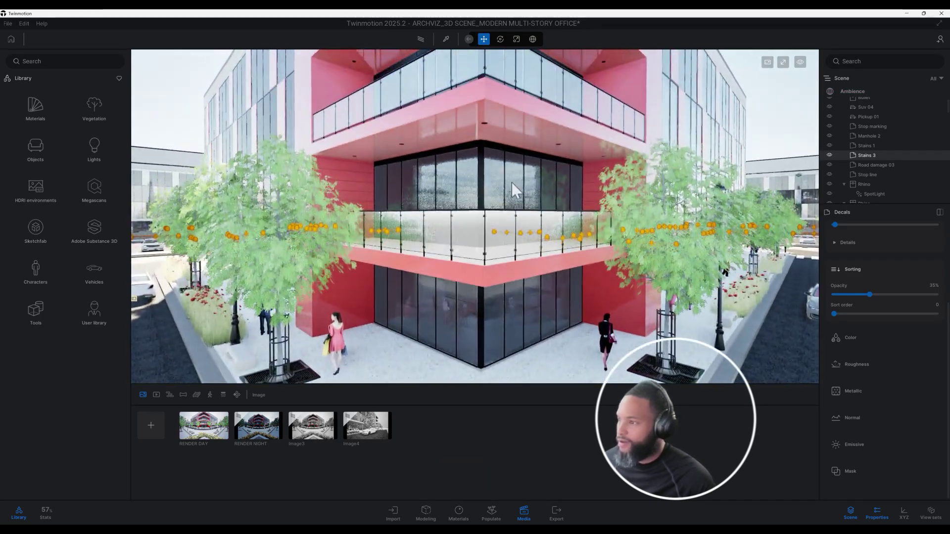
scroll(495, 152, up, 6)
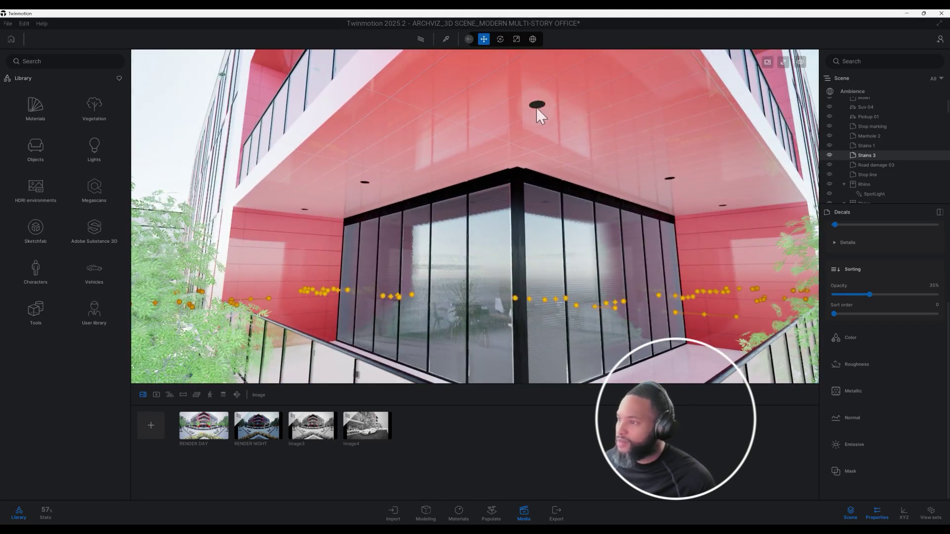
click(445, 39)
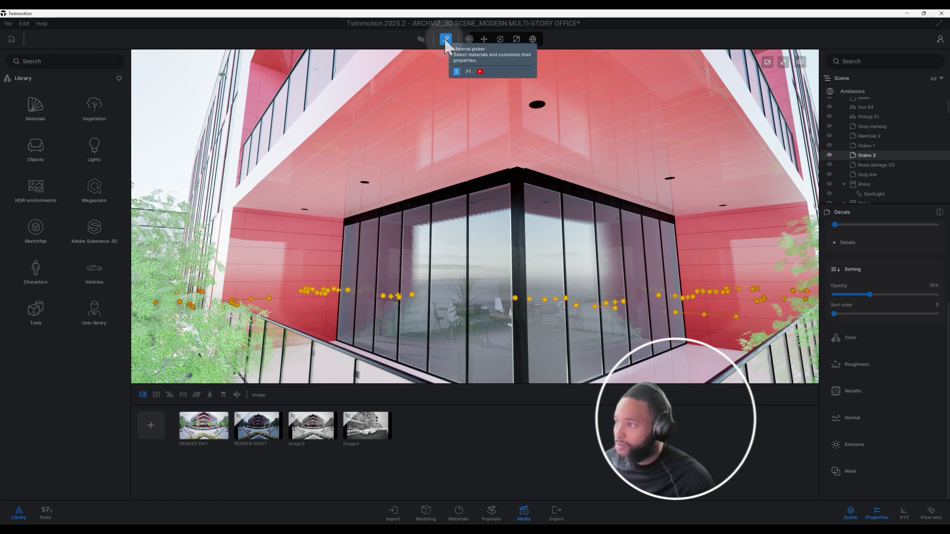
click(538, 106)
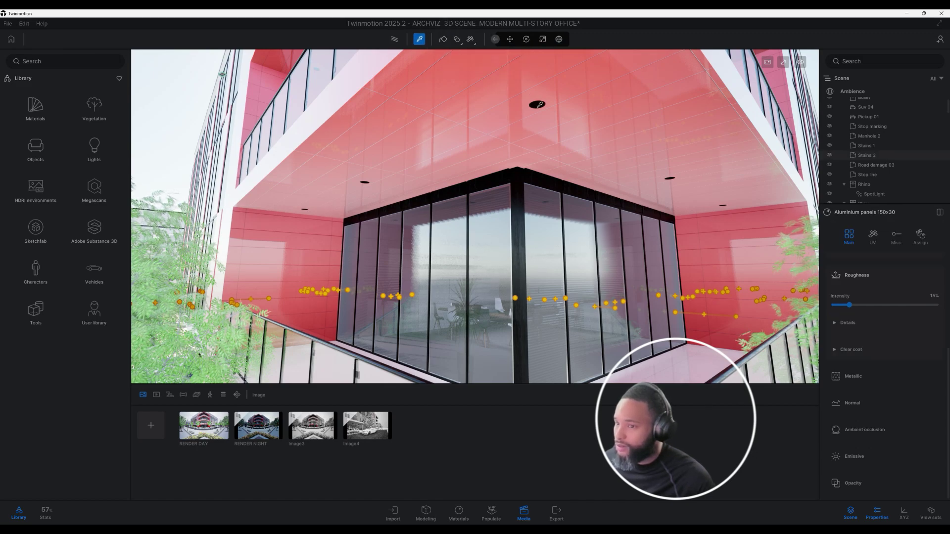
scroll(883, 253, up, 5)
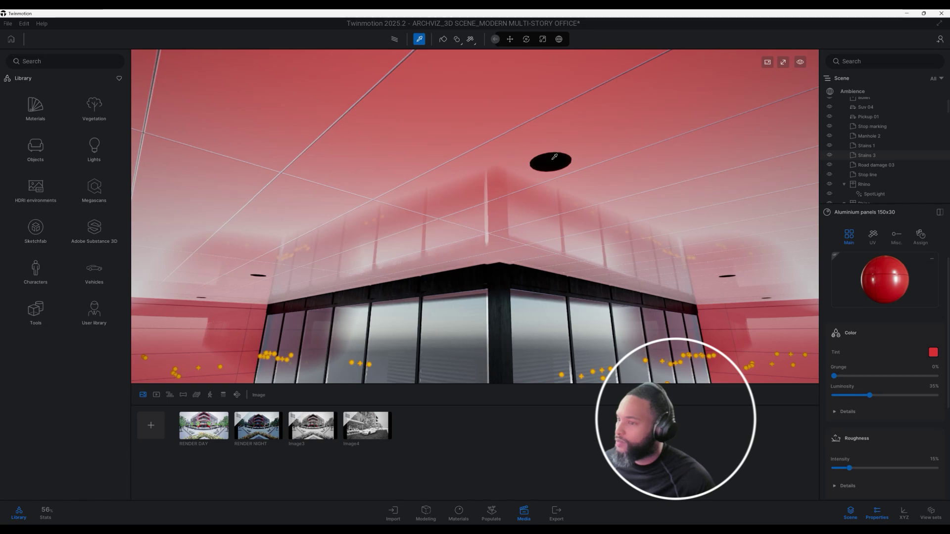
click(545, 164)
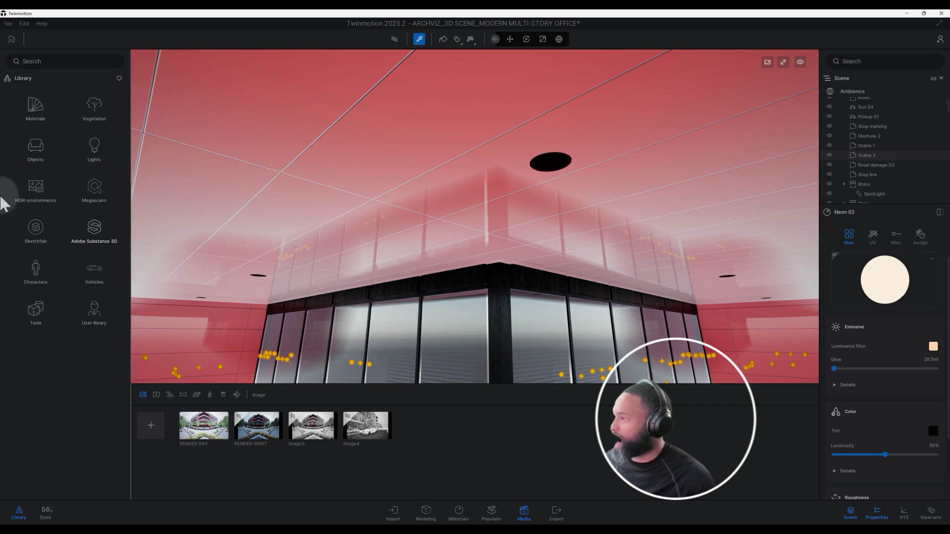
- Browse the library's materials to the Neons category
click(26, 150)
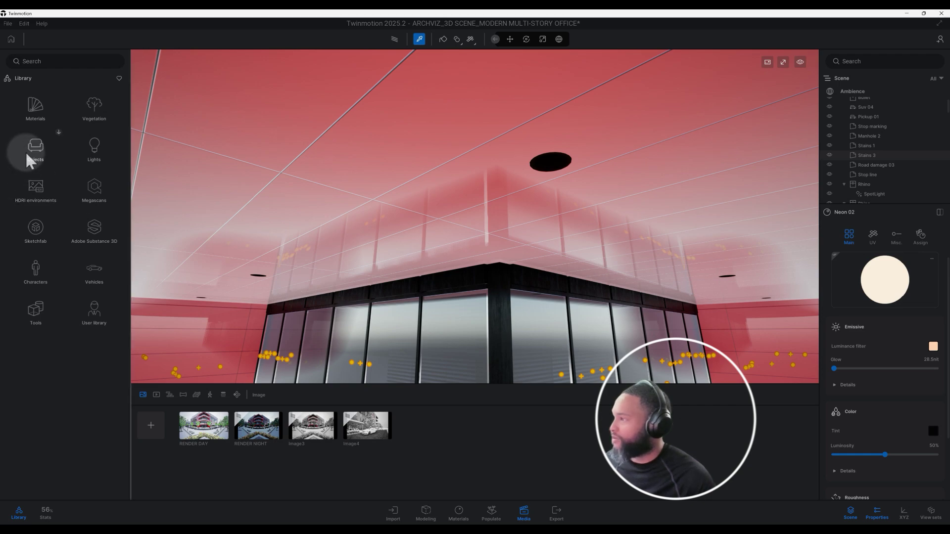
click(23, 79)
click(87, 298)
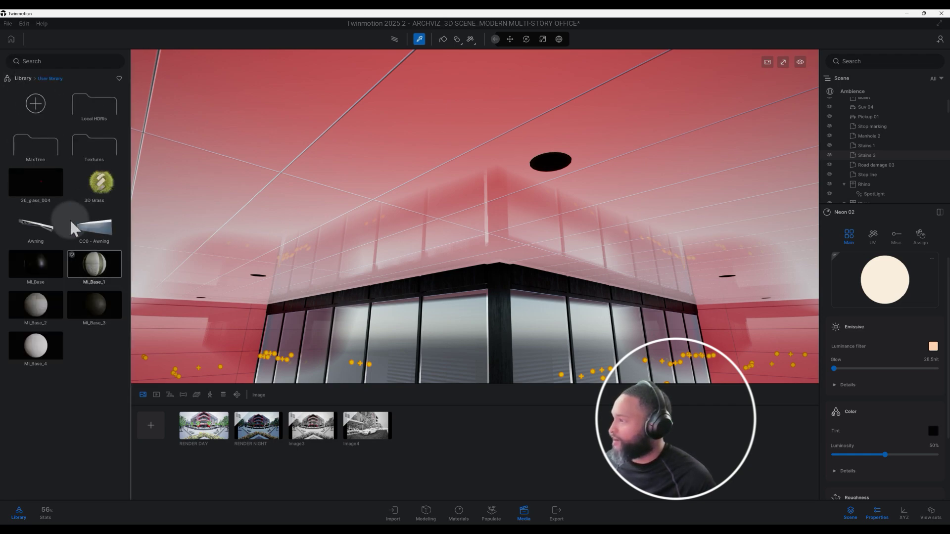
click(95, 148)
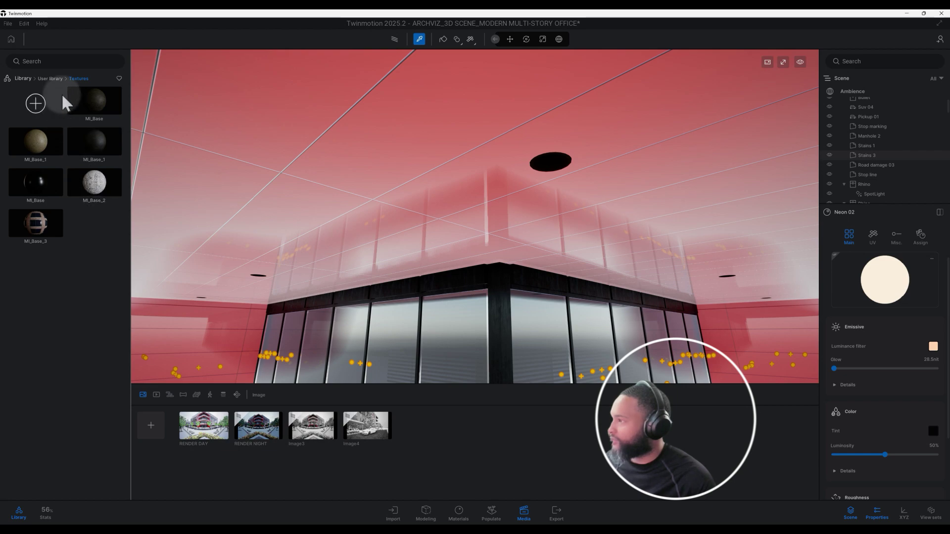
click(55, 79)
click(22, 78)
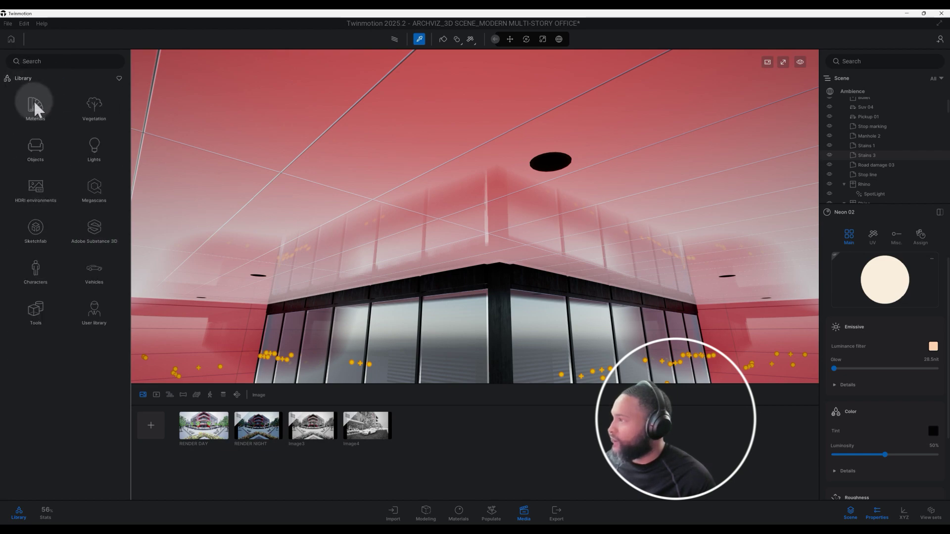
click(30, 120)
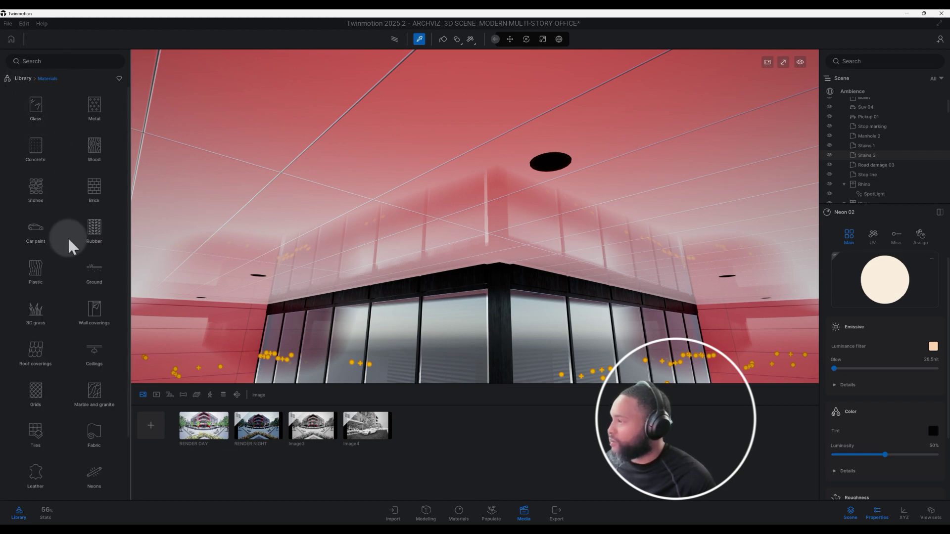
scroll(55, 255, down, 2)
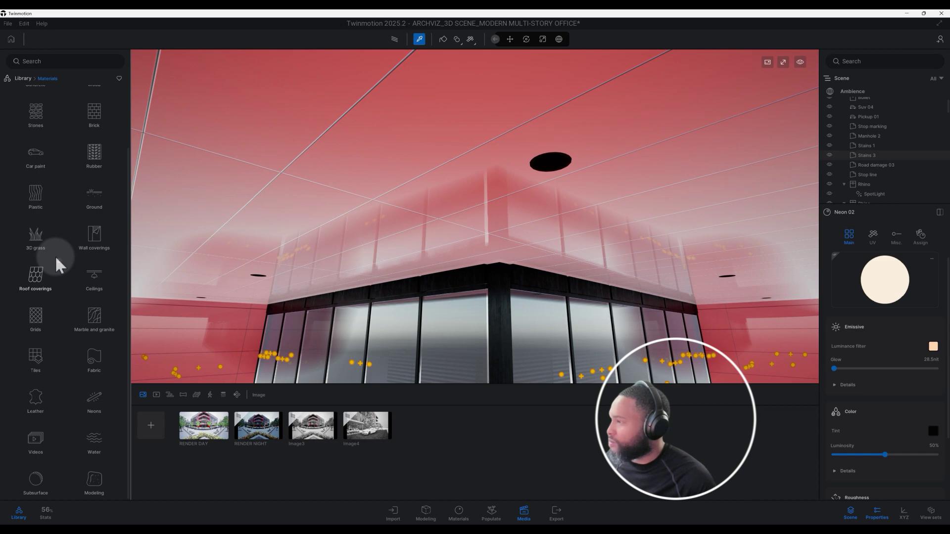
scroll(55, 255, up, 3)
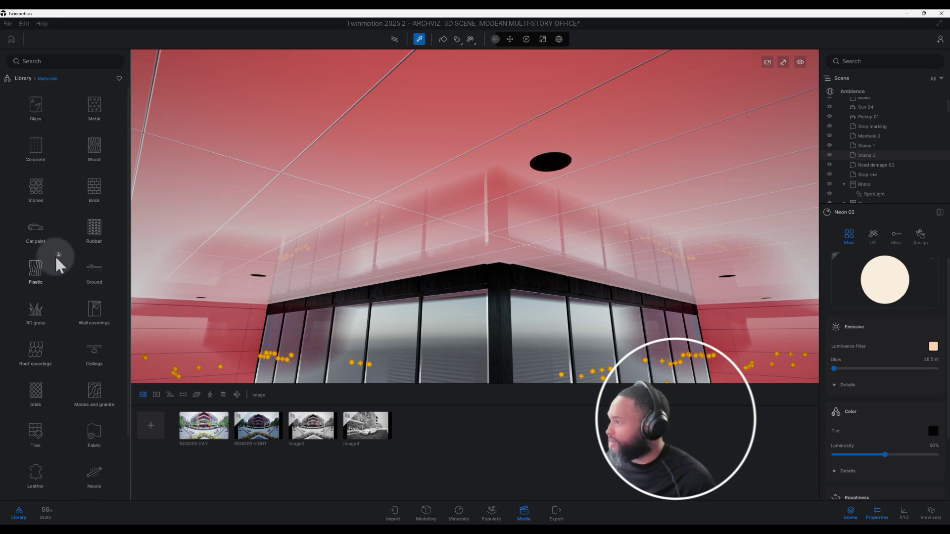
scroll(73, 293, down, 3)
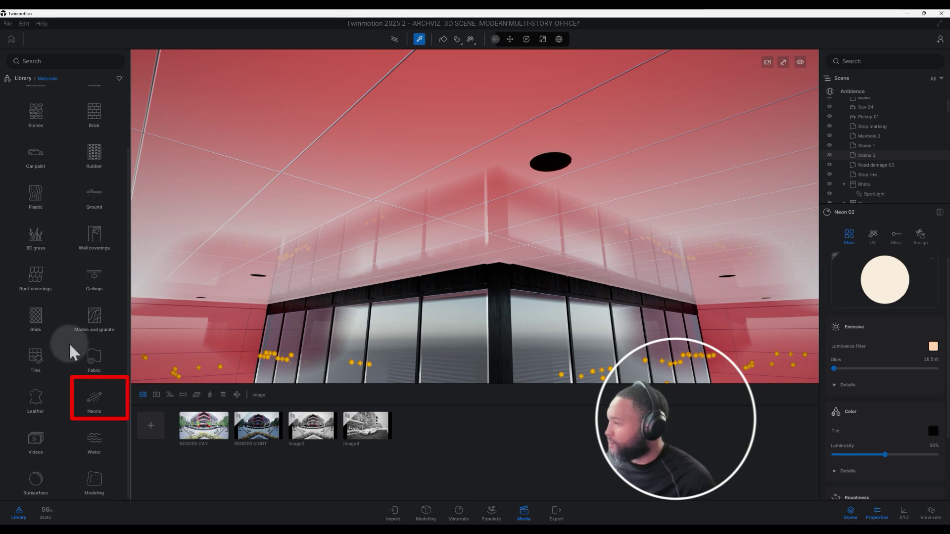
click(96, 400)
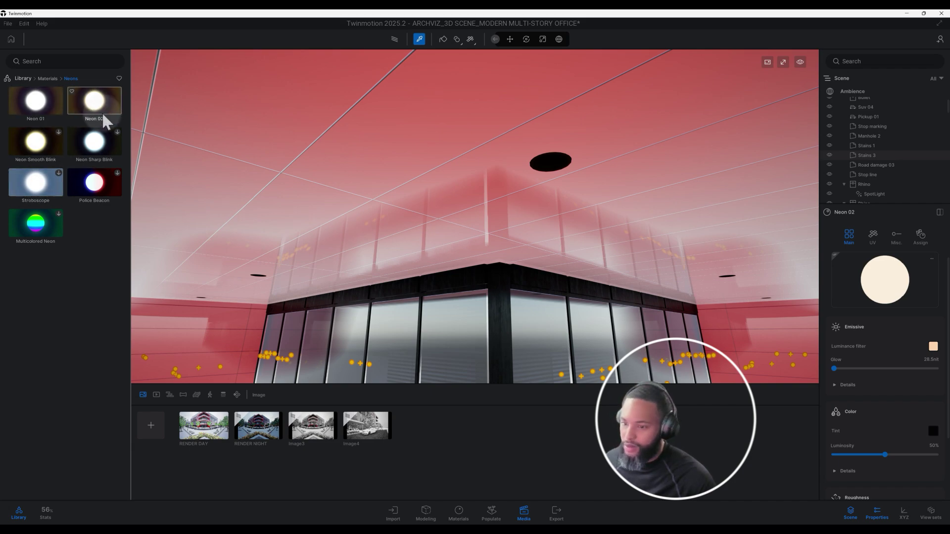
- Return the library to its main categories and reopen the RENDER DAY image
scroll(539, 208, down, 5)
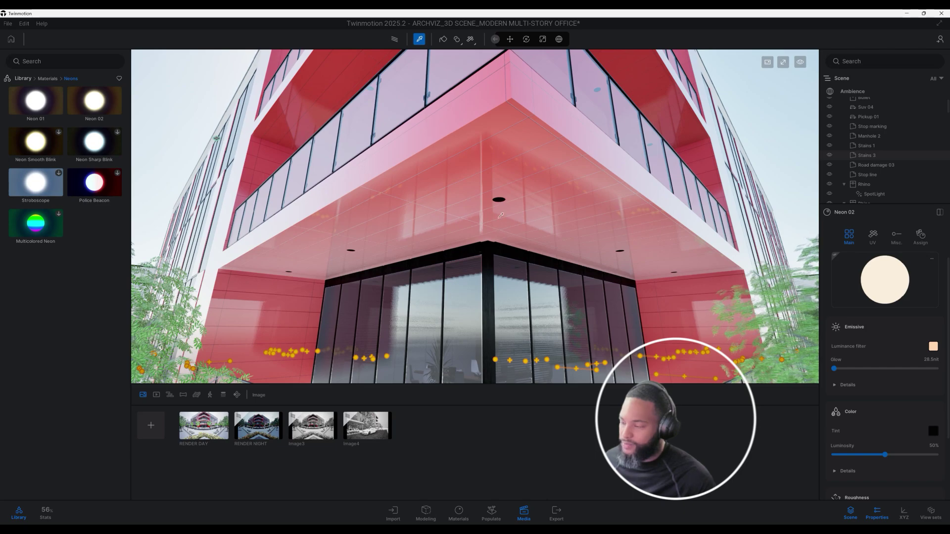
scroll(500, 216, down, 3)
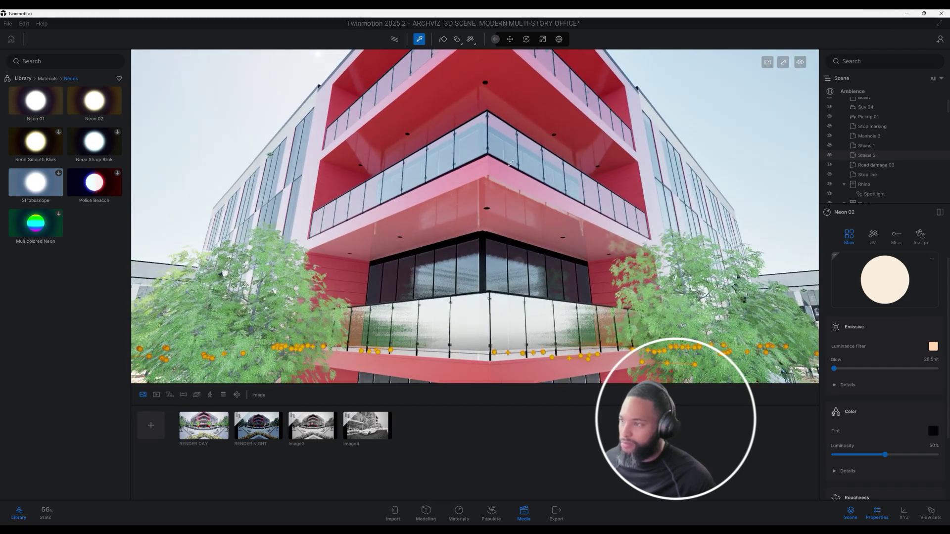
scroll(510, 198, down, 1)
shift+scroll(520, 191, down, 3)
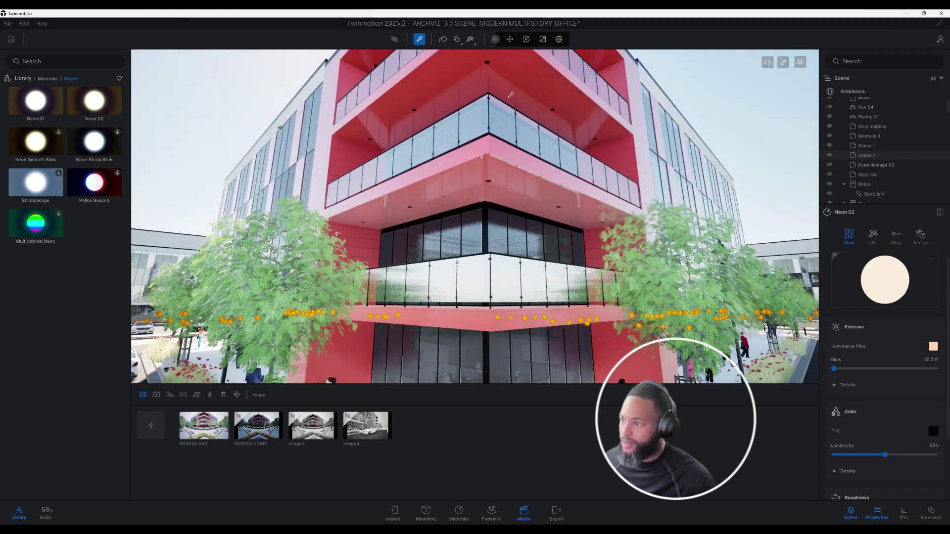
shift+scroll(537, 210, down, 5)
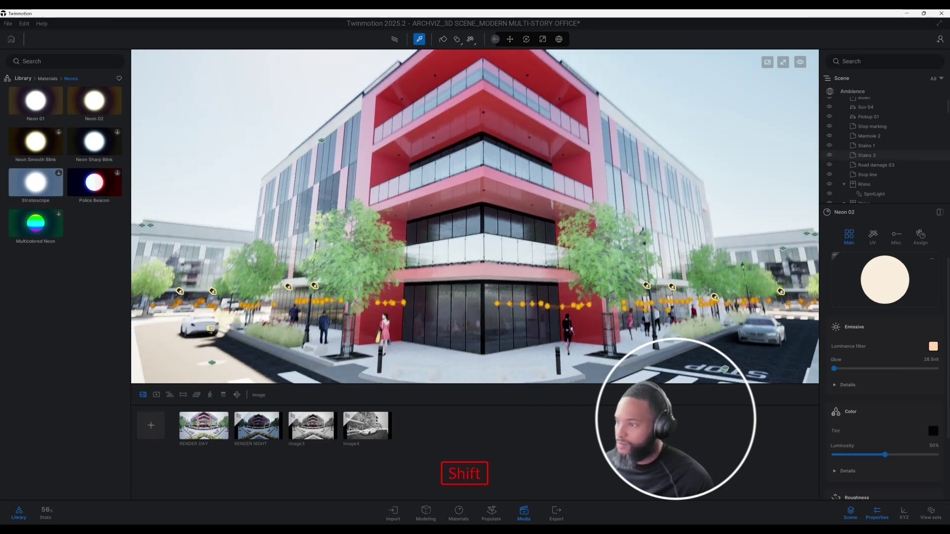
shift+scroll(512, 239, down, 4)
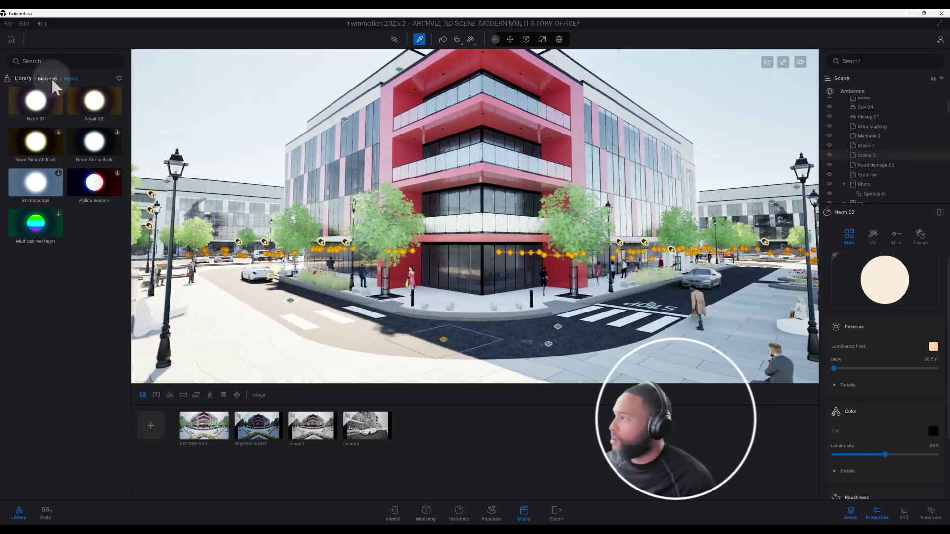
click(22, 78)
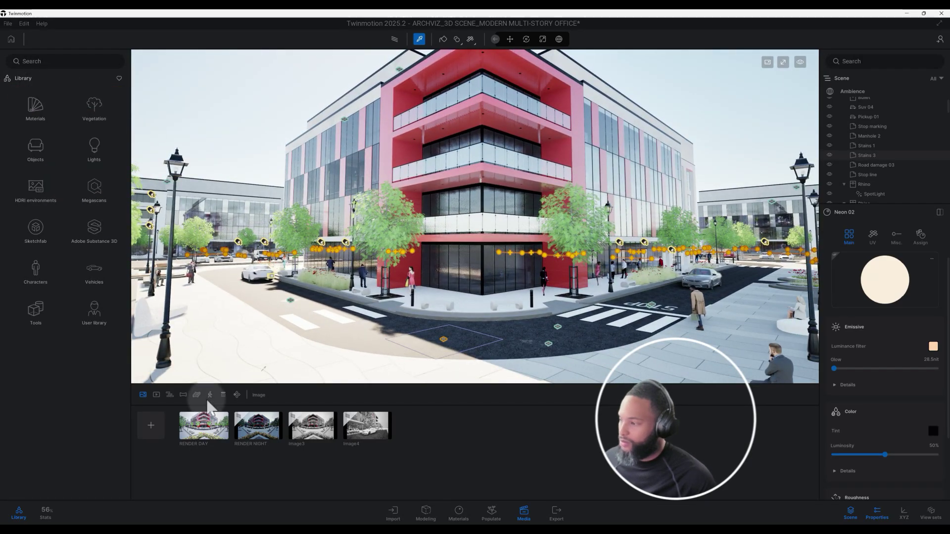
click(204, 426)
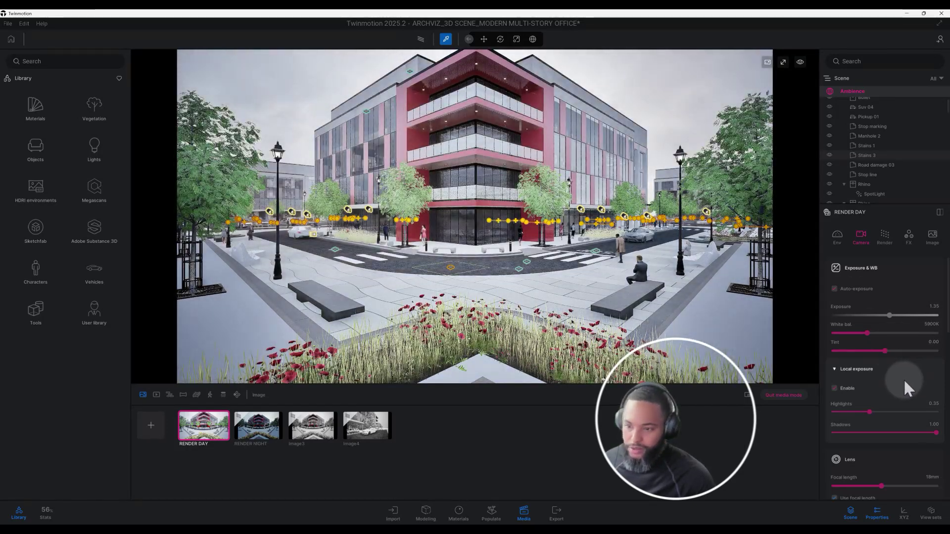
- Set the Bloom and flares intensity of the RENDER DAY camera to 10
scroll(897, 354, down, 3)
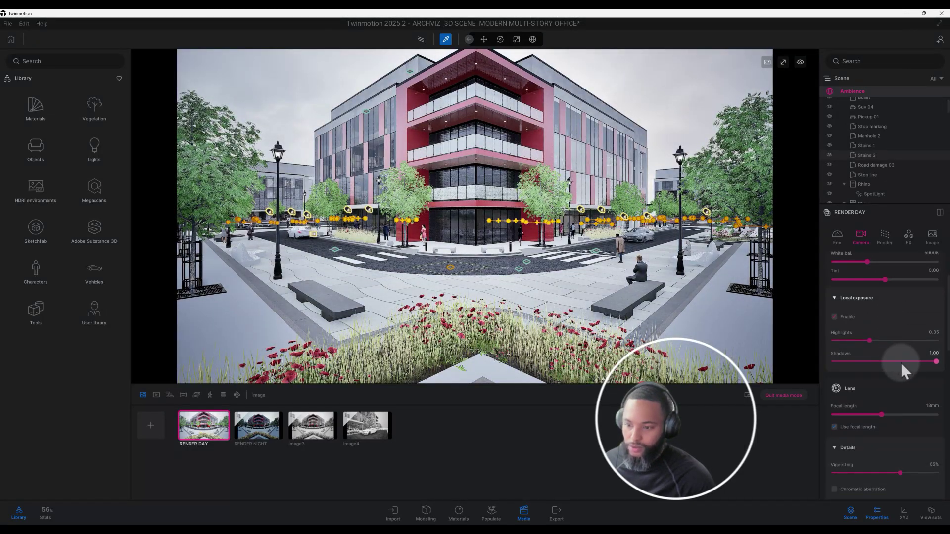
scroll(899, 361, down, 8)
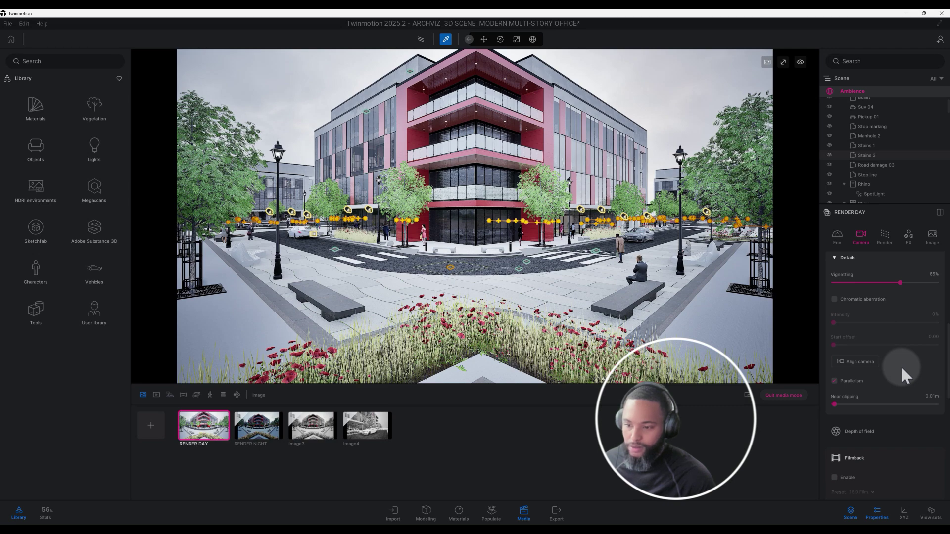
scroll(902, 366, down, 3)
scroll(892, 376, down, 3)
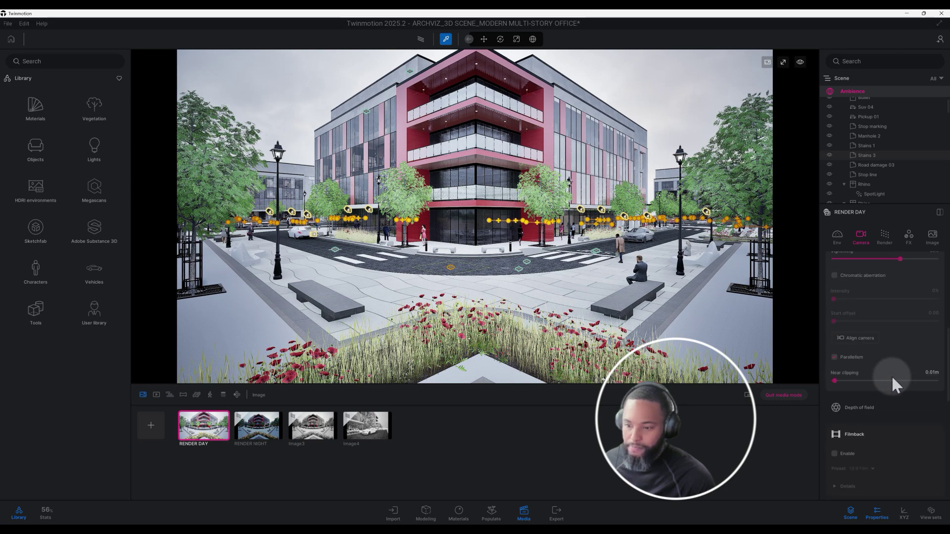
scroll(892, 377, down, 3)
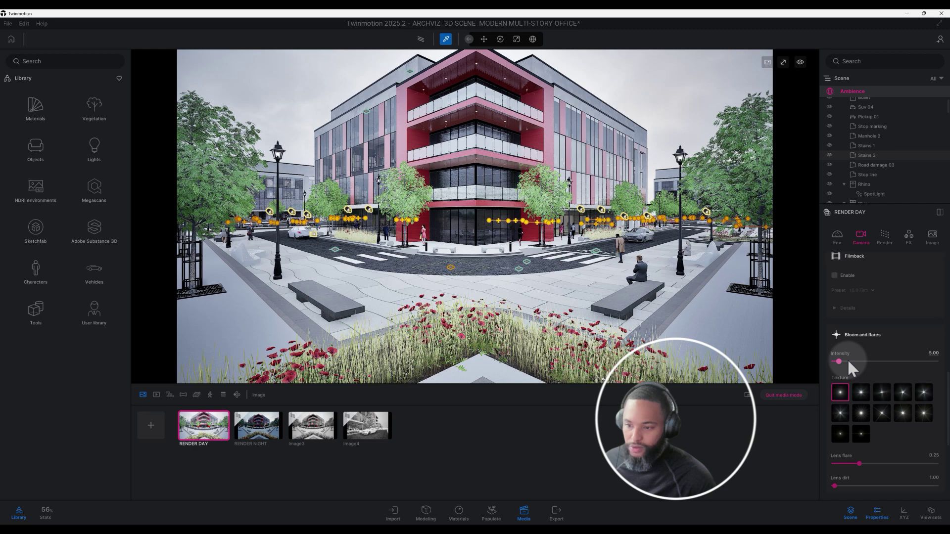
click(933, 353)
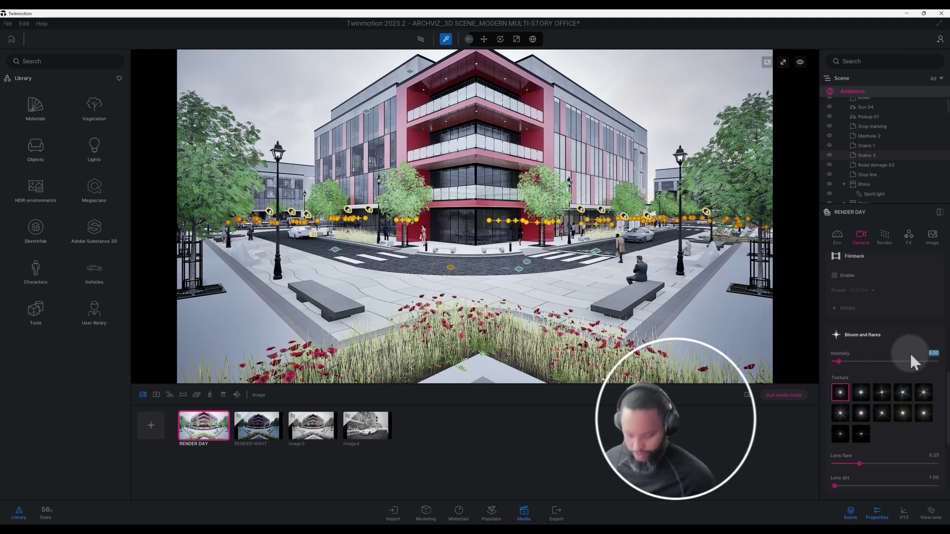
text(10)
key(Return)
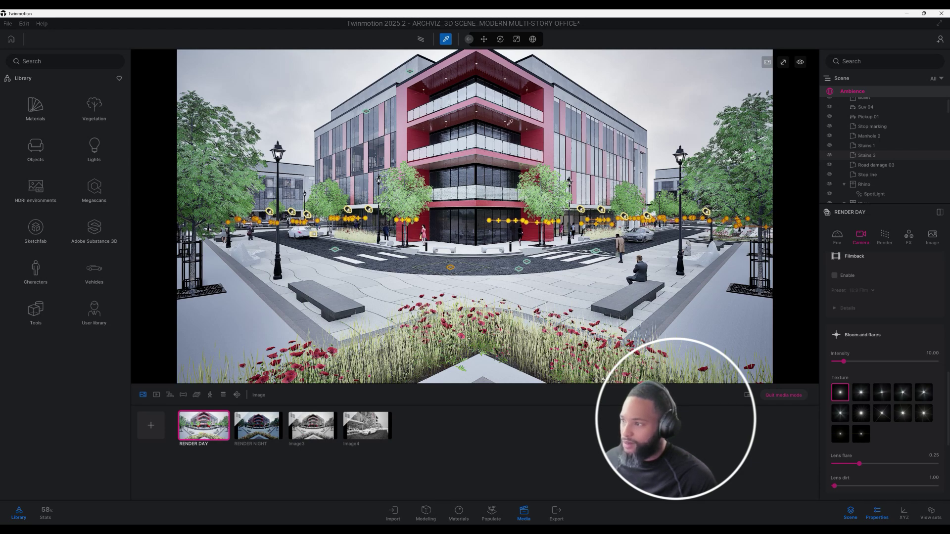
- Choose the Star filter 4x texture for the camera's bloom and flares
mouse_move(880, 416)
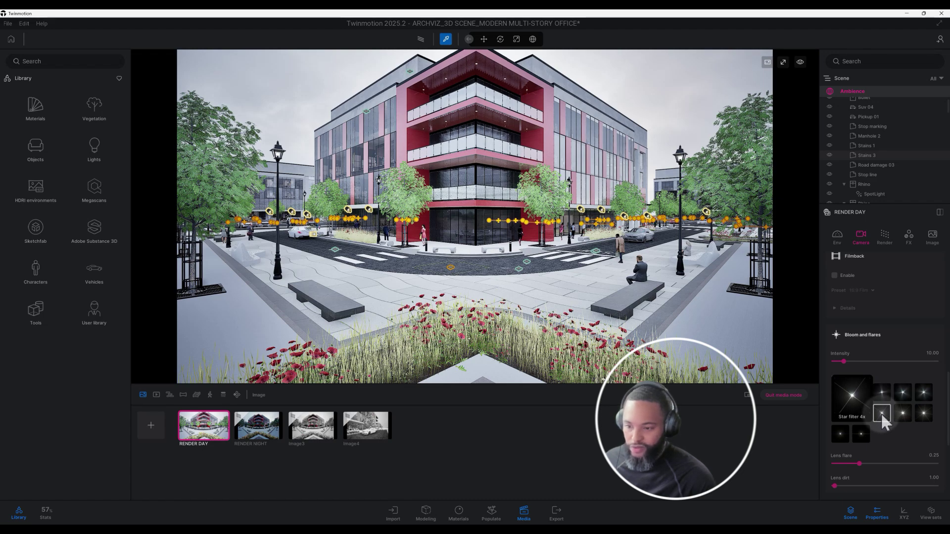
click(882, 413)
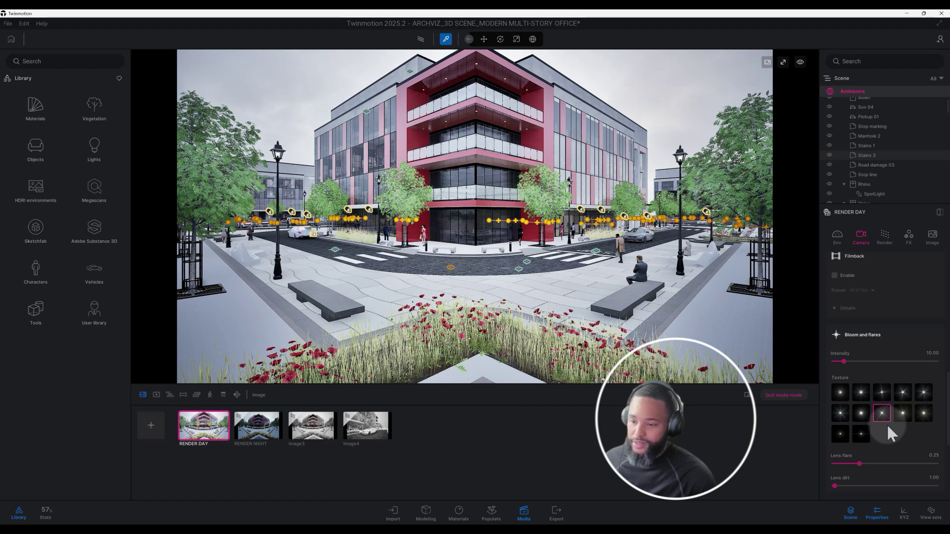
mouse_move(884, 412)
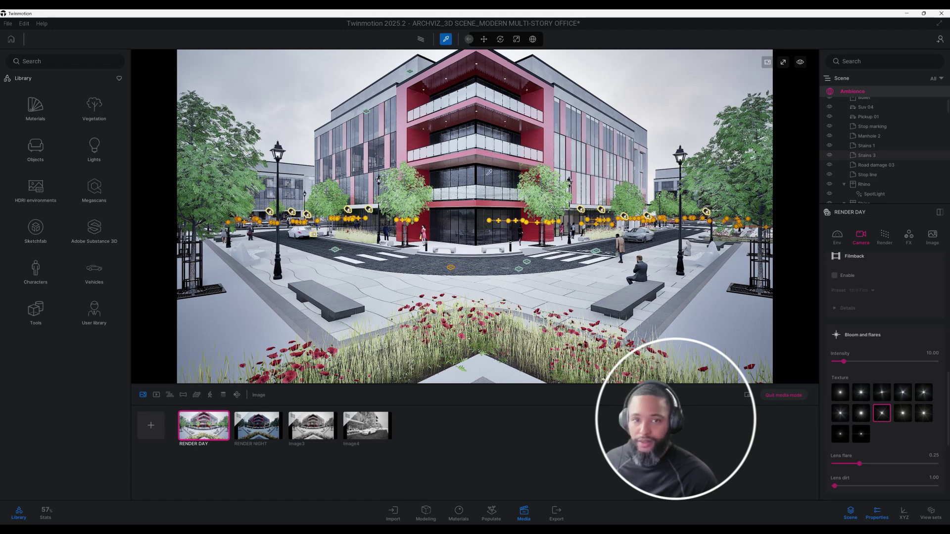
- Set the lens flare of the RENDER DAY camera to 0.15
scroll(891, 401, down, 2)
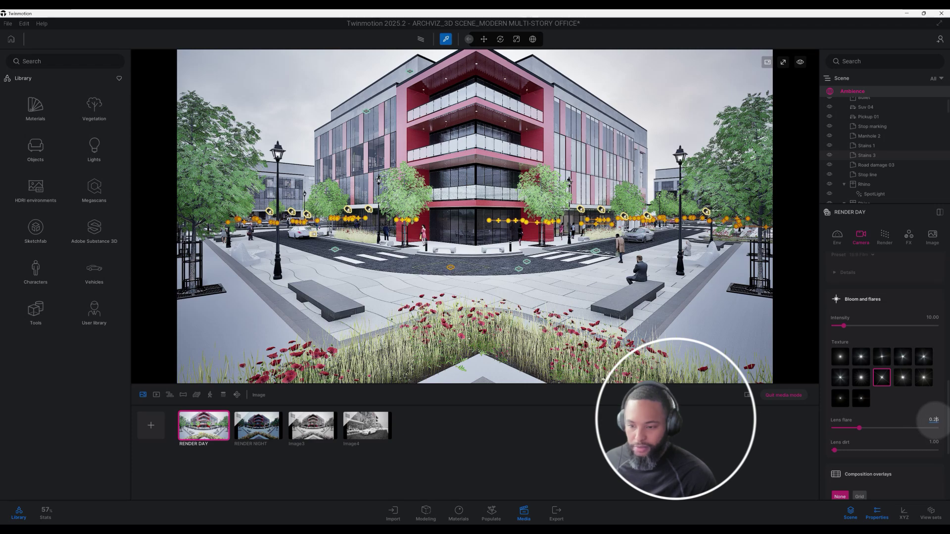
click(934, 420)
text(0.5)
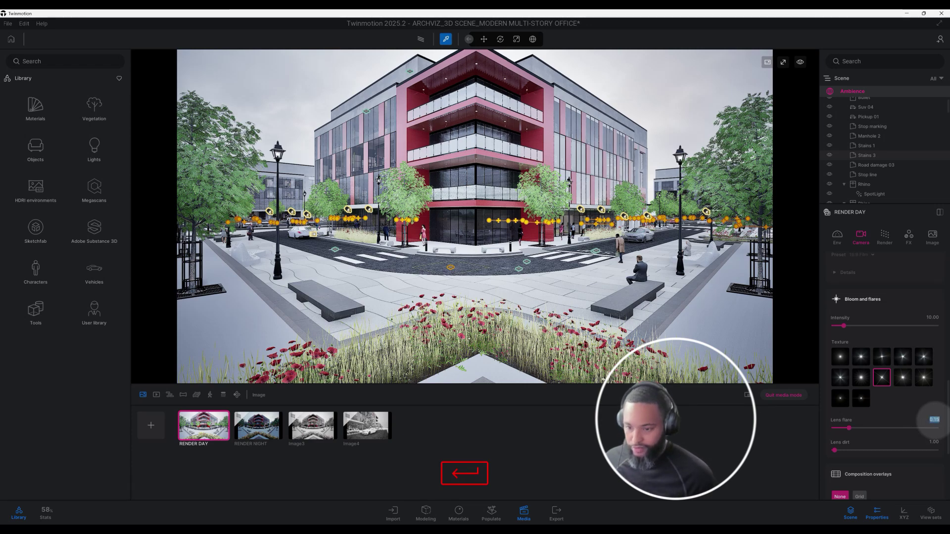
key(Return)
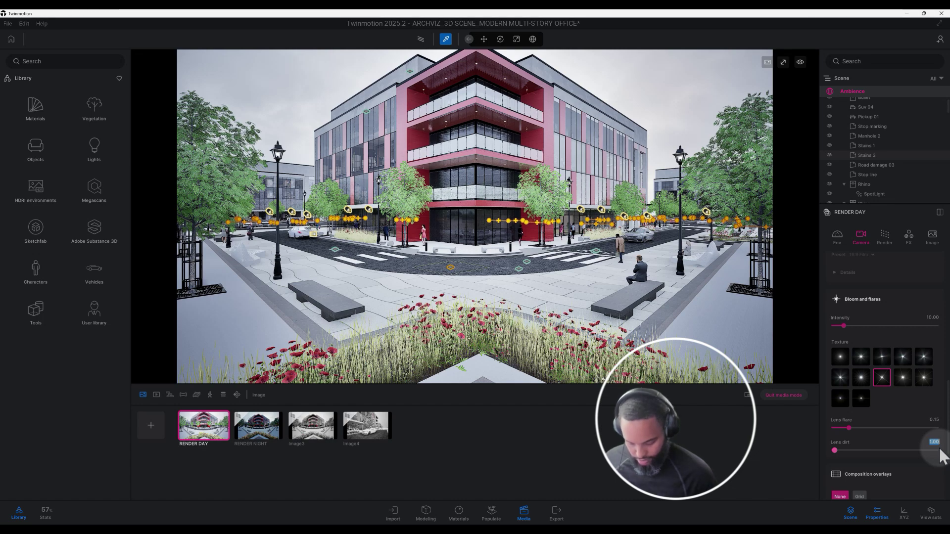
- Set the lens dirt of the RENDER DAY camera to 5.80
click(939, 448)
text(5.)
key(Return)
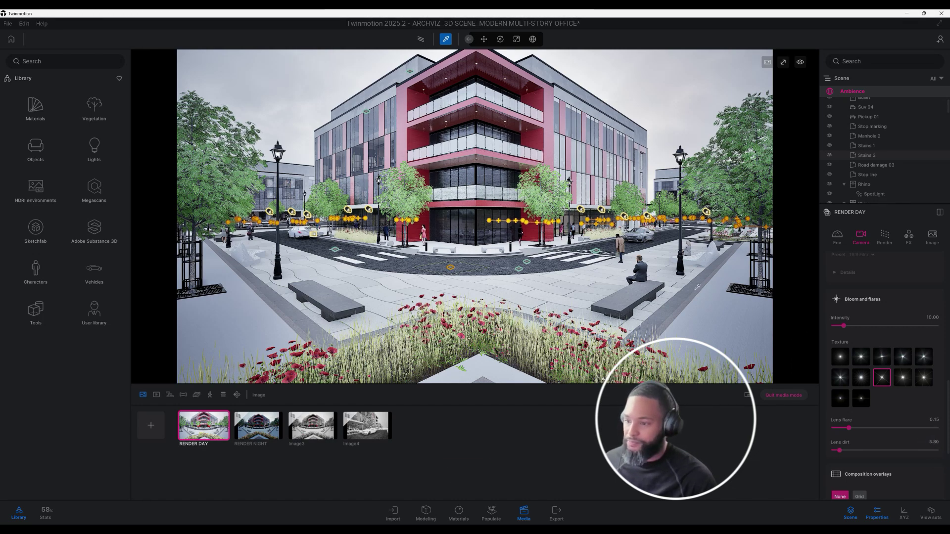
- Review the camera's composition overlay and safe area settings below the bloom and flares options
scroll(900, 395, down, 3)
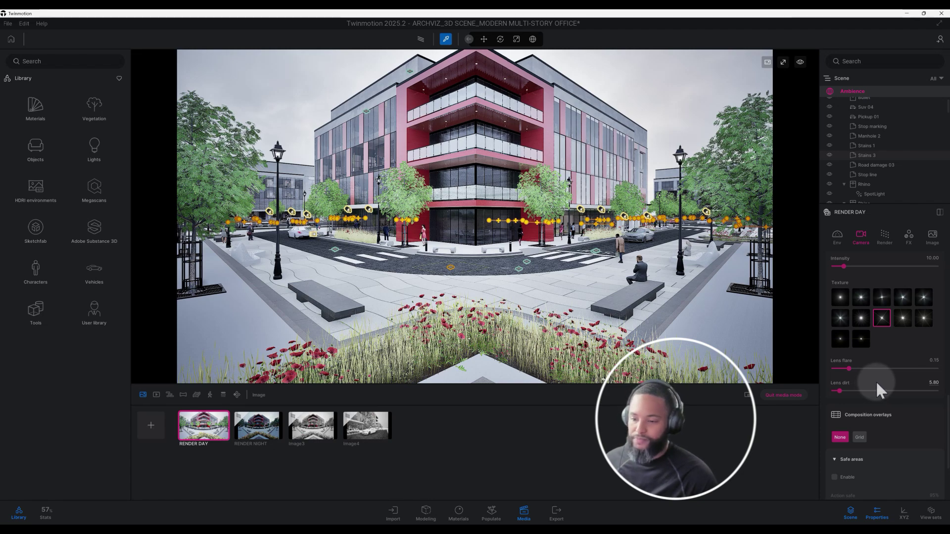
scroll(876, 384, down, 4)
scroll(892, 393, down, 1)
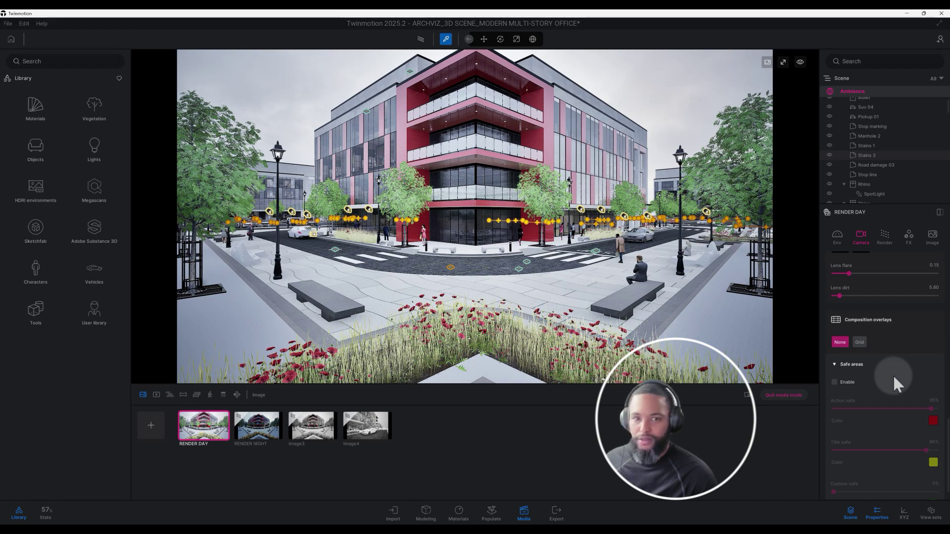
scroll(893, 373, up, 1)
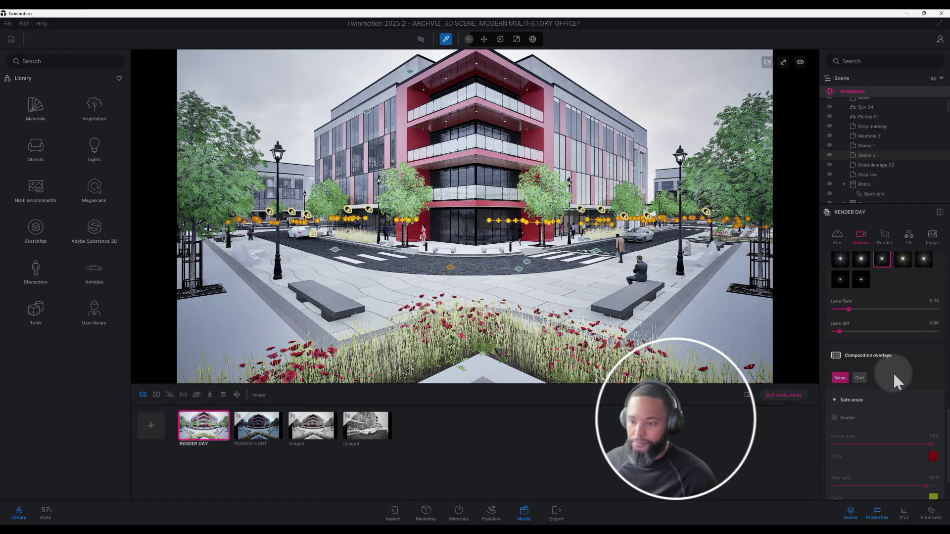
scroll(892, 372, down, 1)
scroll(889, 370, up, 1)
scroll(892, 373, down, 1)
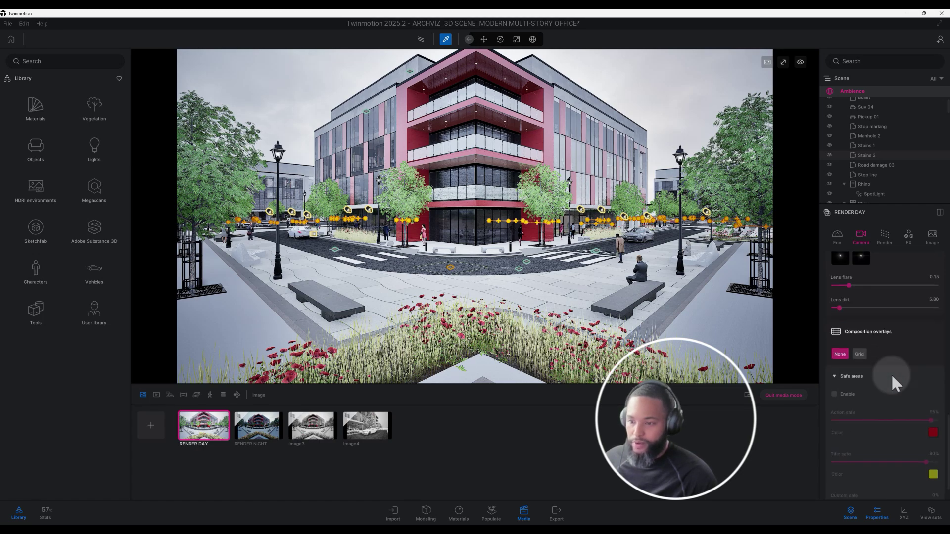
scroll(887, 348, down, 2)
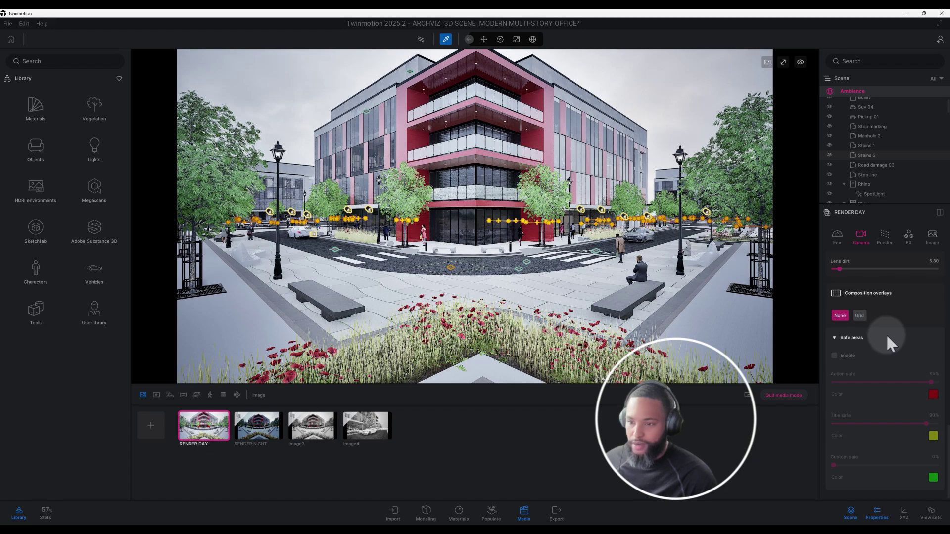
scroll(888, 312, up, 4)
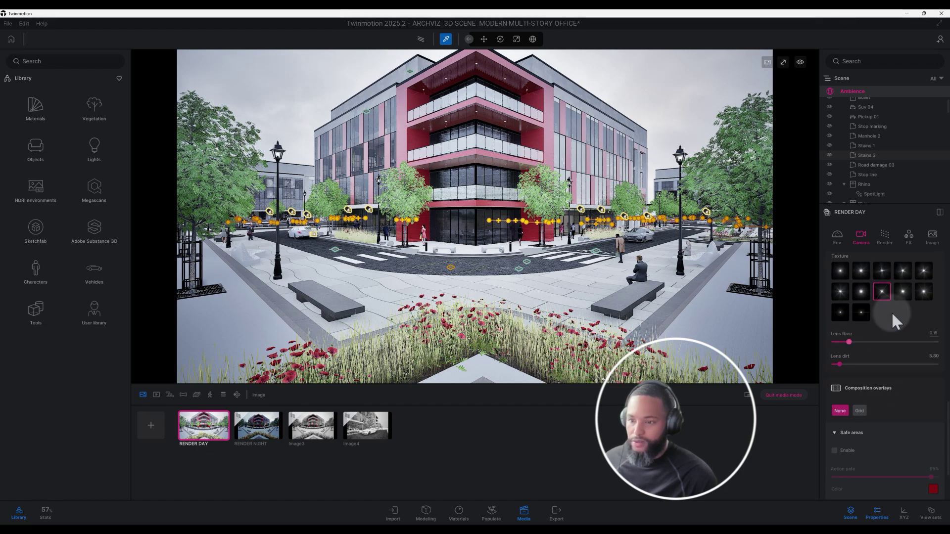
- Switch the RENDER DAY image to the Path tracer and set its samples per pixel to 2048
click(886, 233)
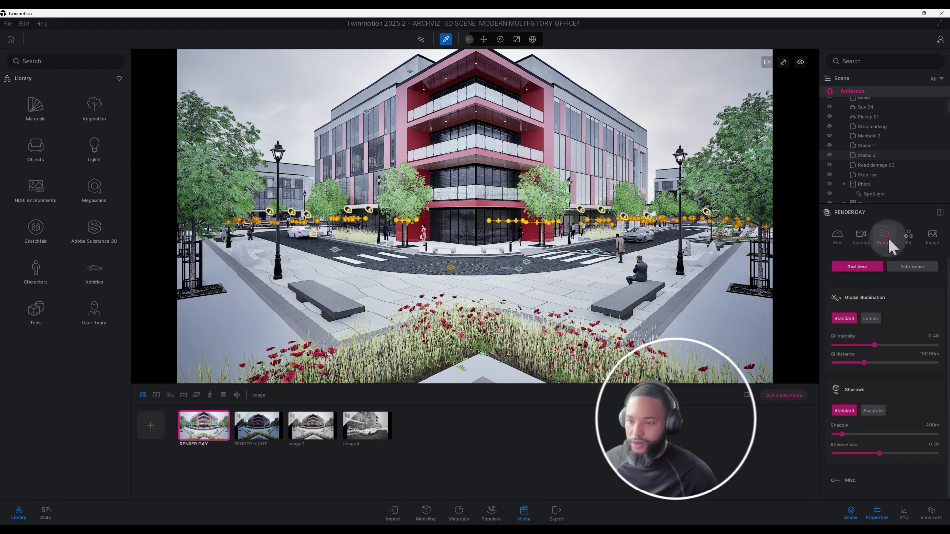
click(909, 268)
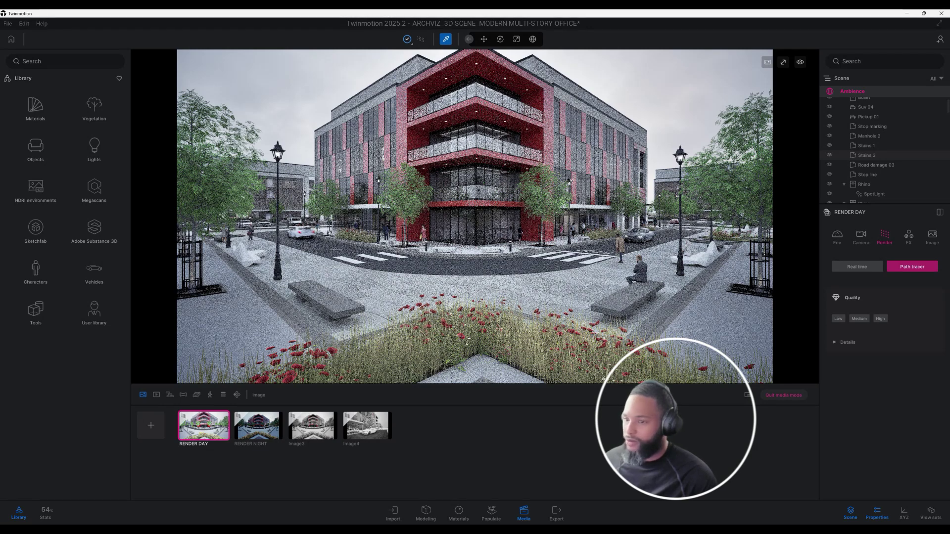
click(859, 342)
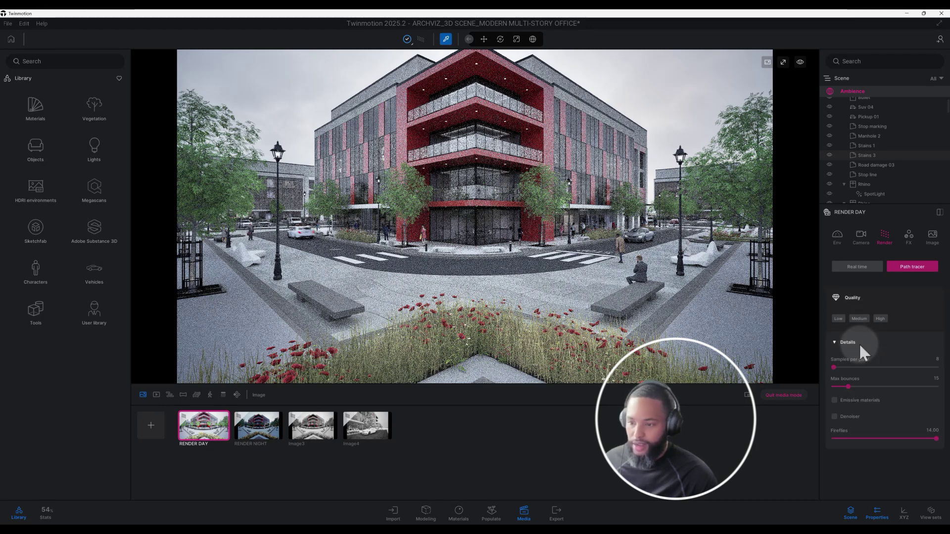
click(937, 361)
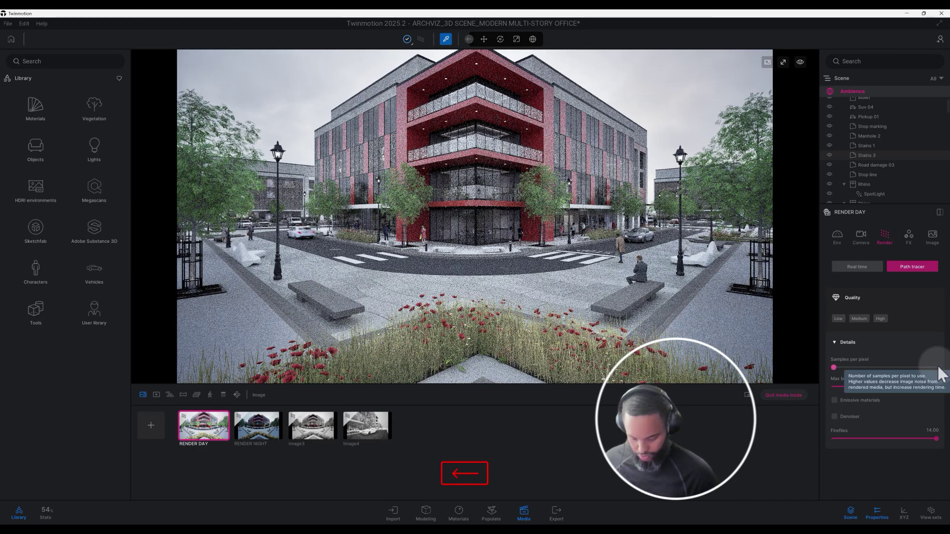
text(2048)
key(Return)
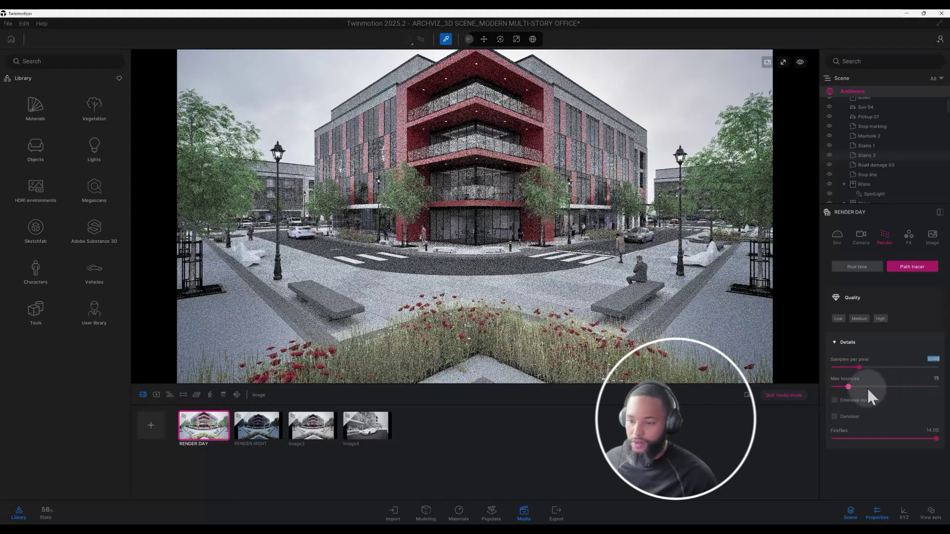
- Set the path tracer's max bounces to 30 and enable Emissive materials and Denoiser
click(925, 377)
text(30)
key(Return)
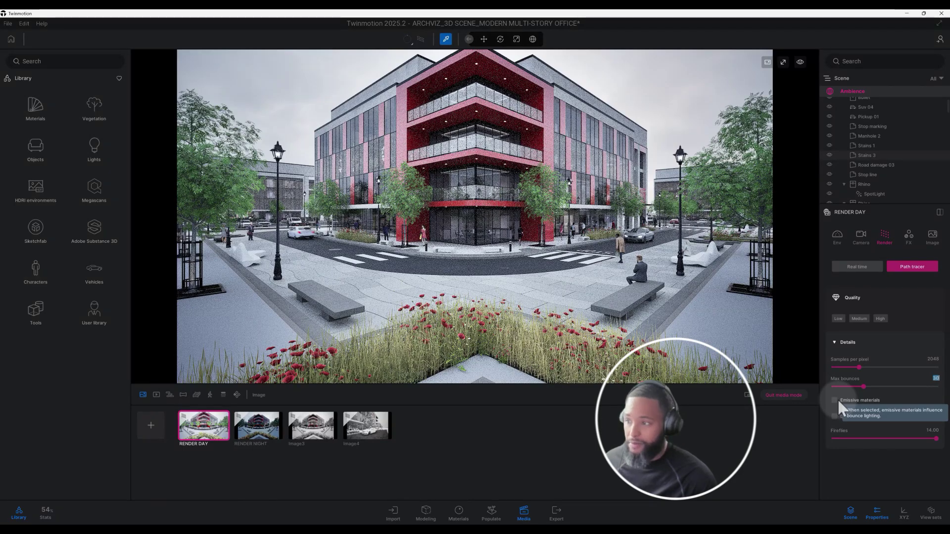
click(843, 400)
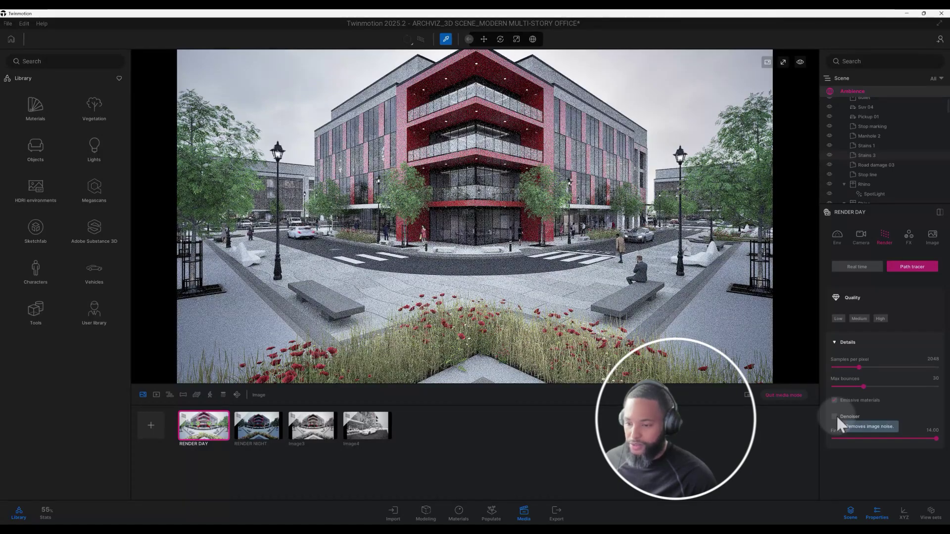
click(835, 416)
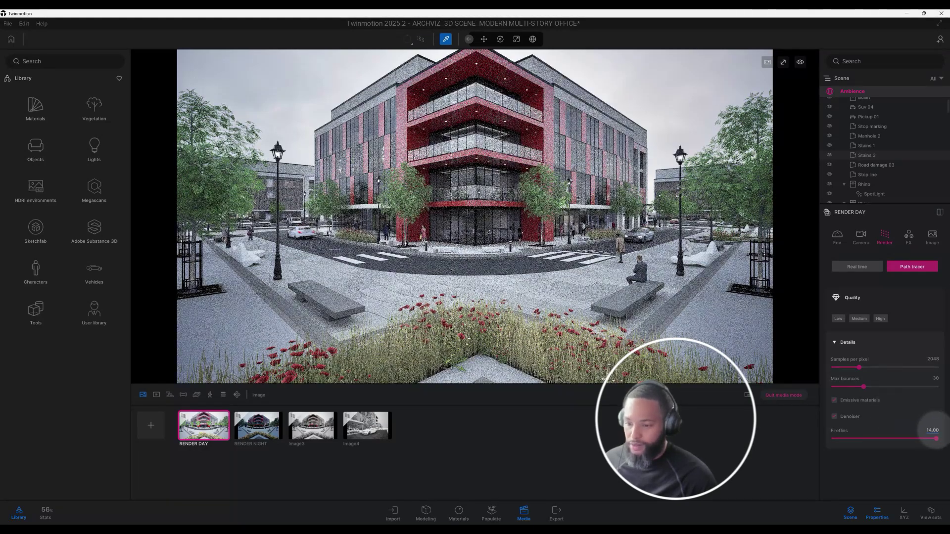
- Set the path tracer's Fireflies value to 8.0
click(933, 431)
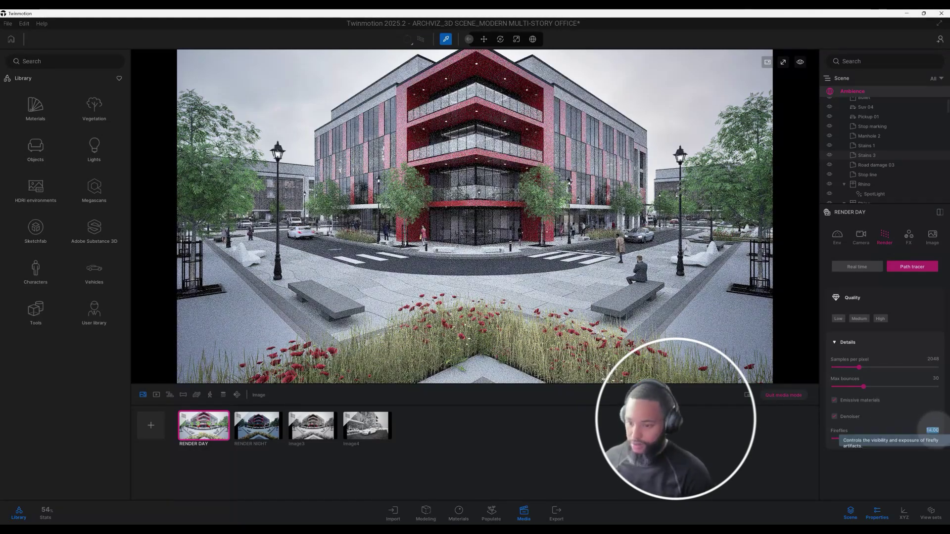
key(BackSpace)
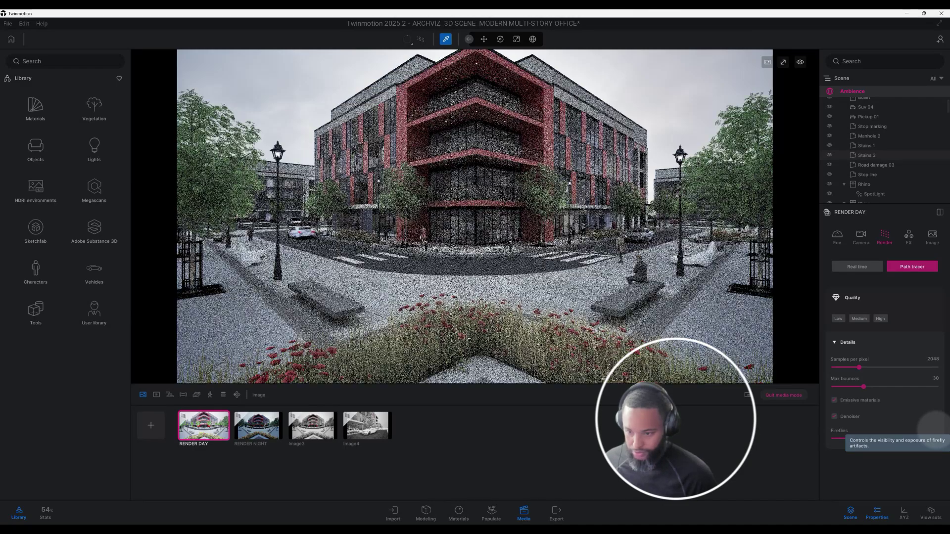
text(0)
key(Return)
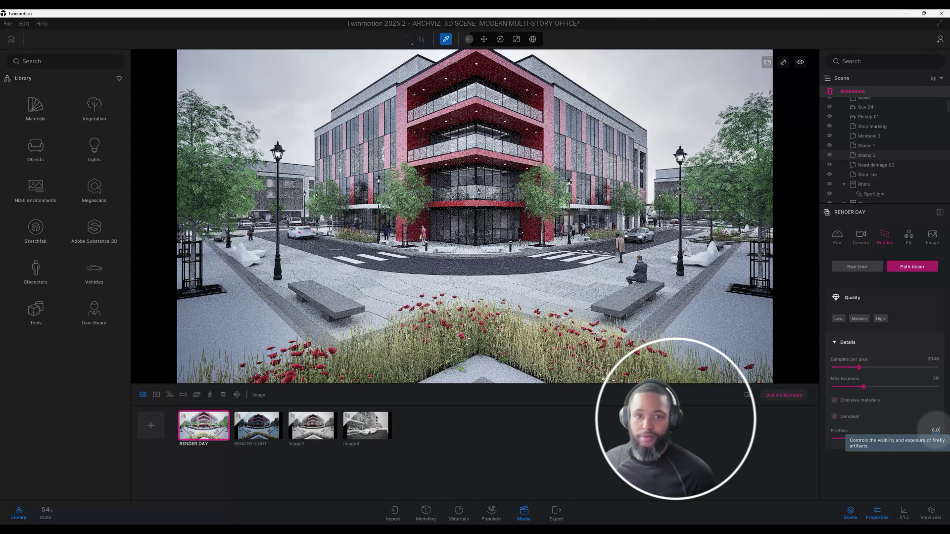
key(Return)
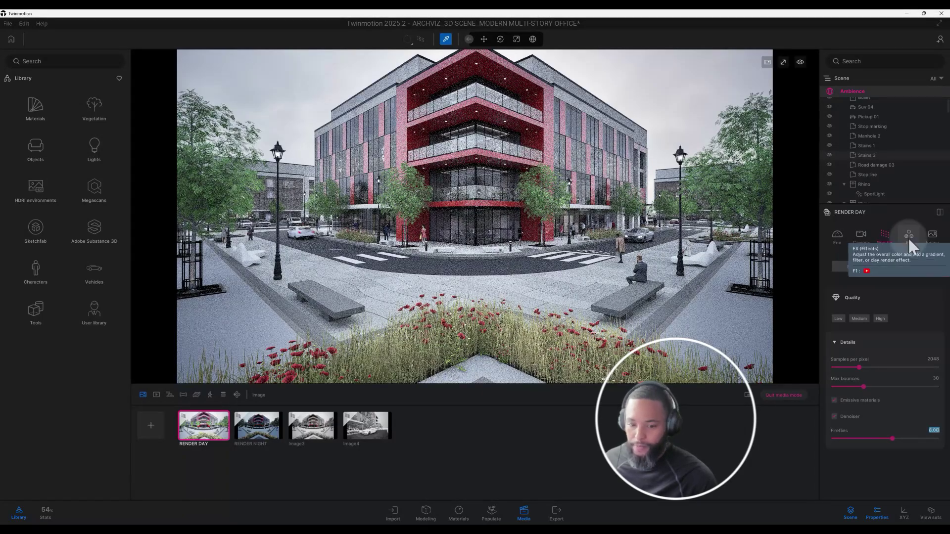
- Set the Contrast in the RENDER DAY image's FX refinement settings to 38%
click(908, 236)
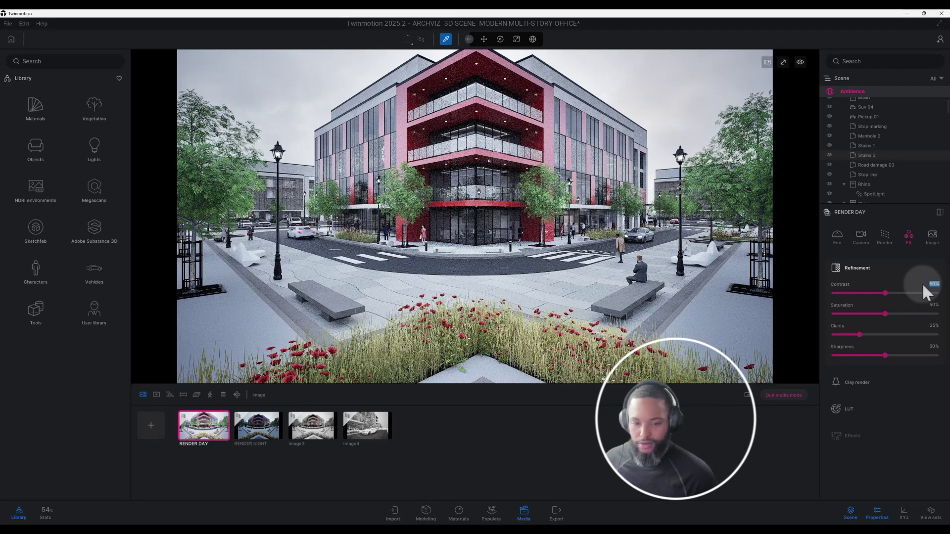
key(BackSpace)
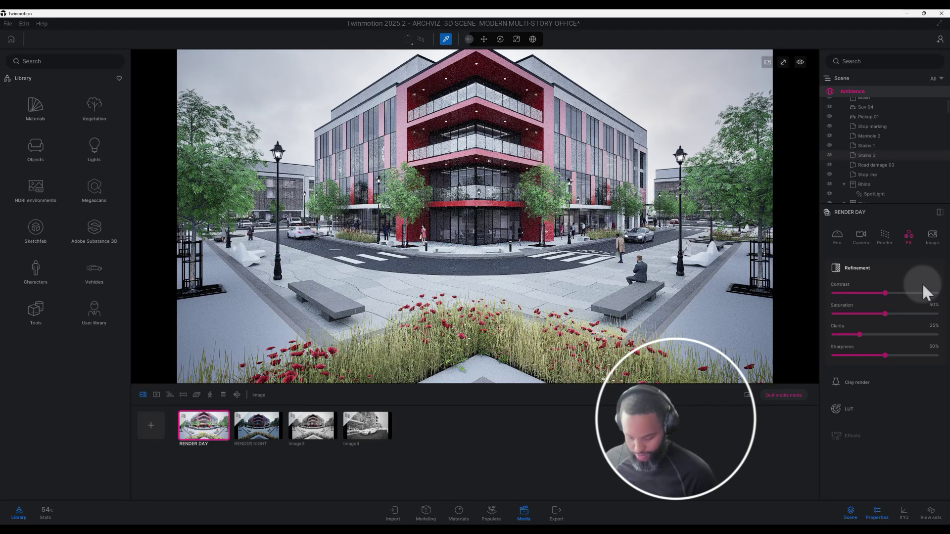
text(36)
key(Return)
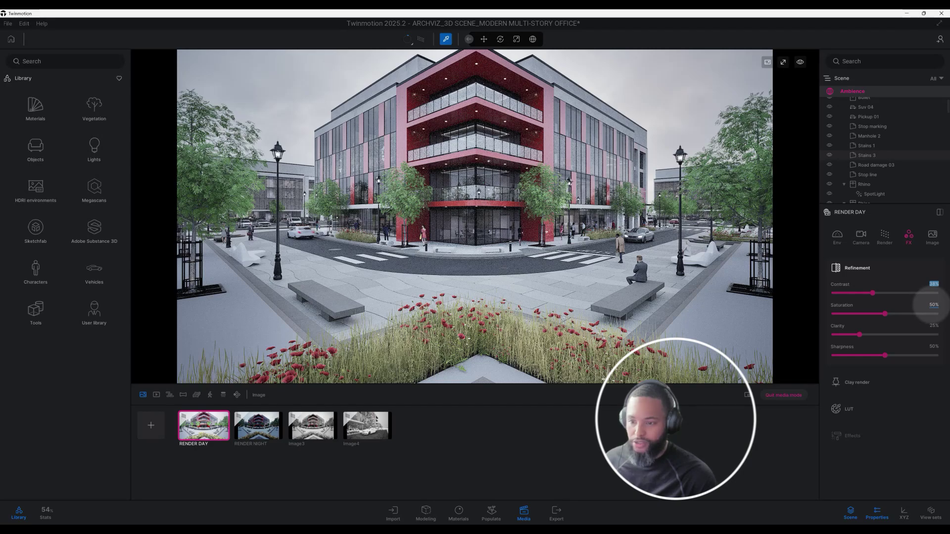
- Set the Saturation of the RENDER DAY image to 45%
click(934, 305)
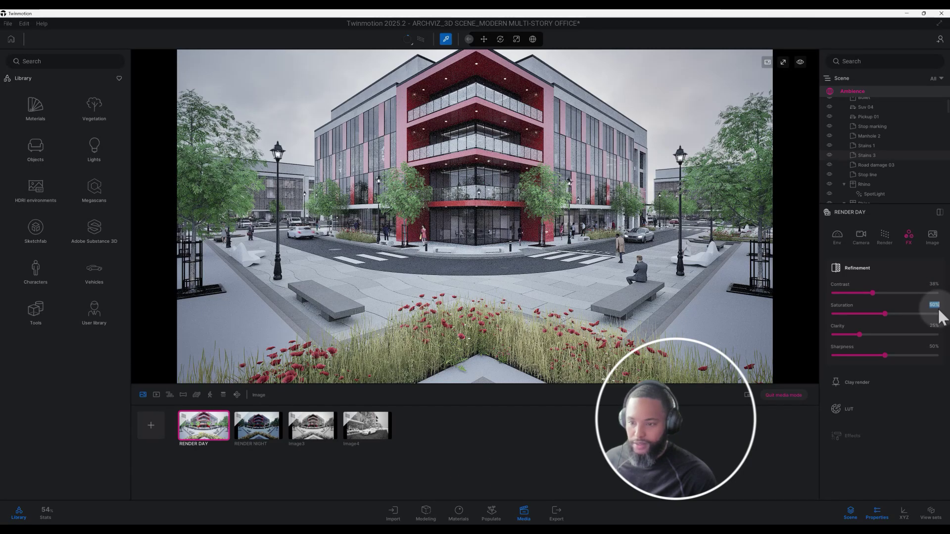
key(BackSpace)
text(4)
key(Return)
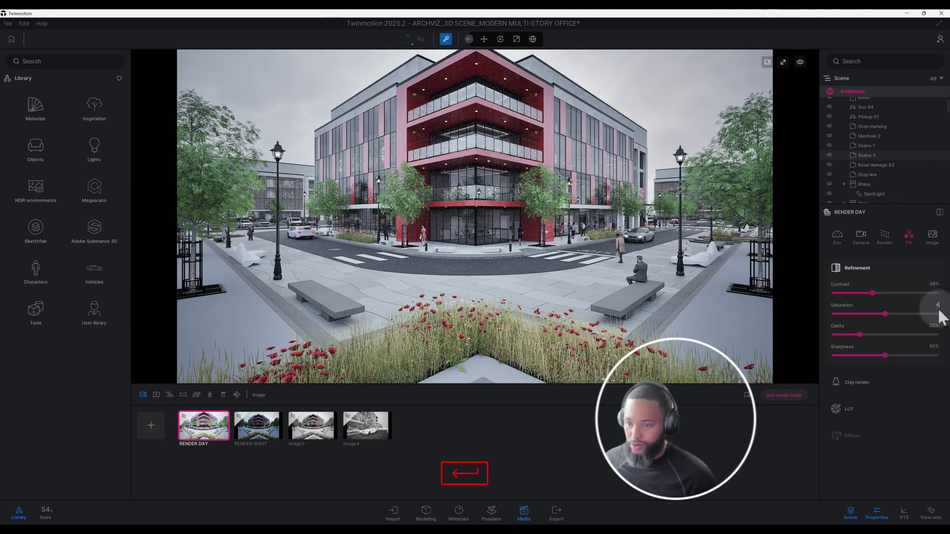
text(5)
key(Return)
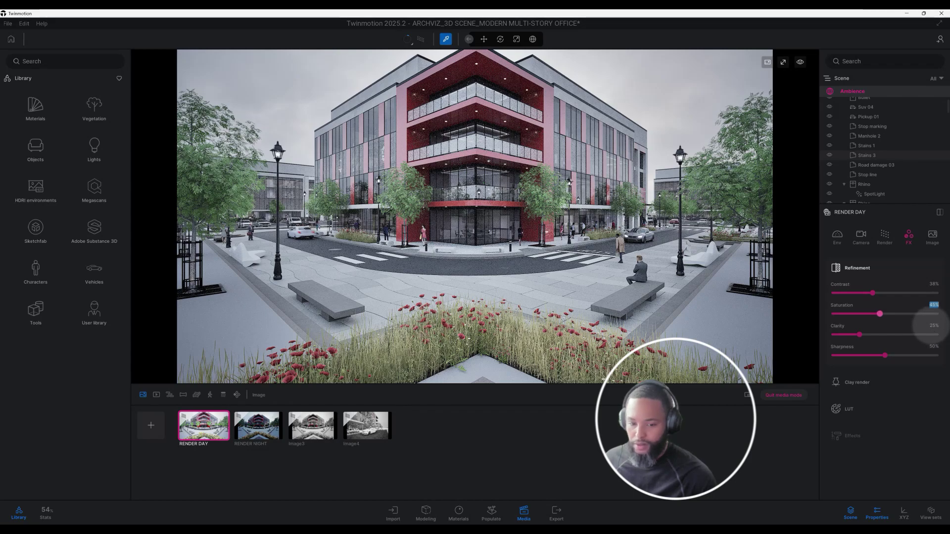
- Set the Clarity of the RENDER DAY image to 60%
click(934, 326)
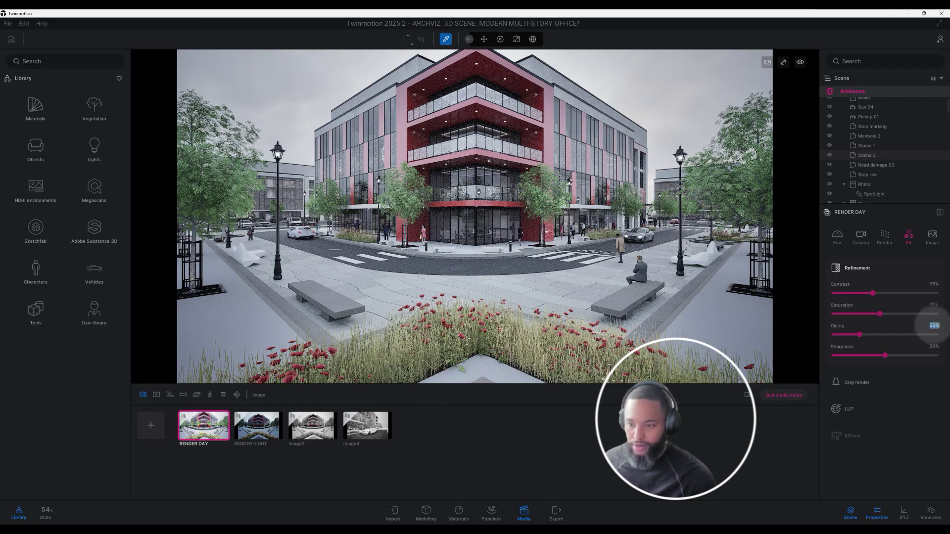
key(BackSpace)
key(BackSpace)
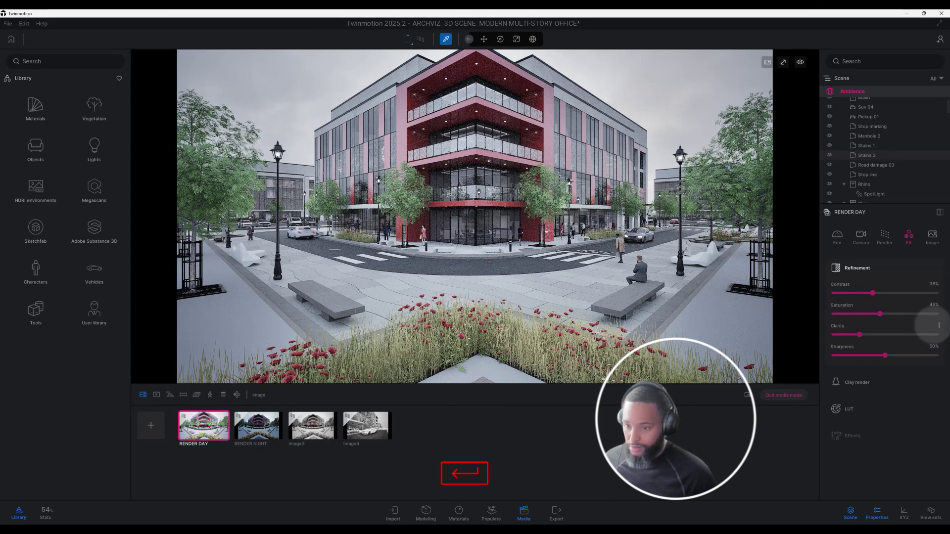
text(60)
key(Return)
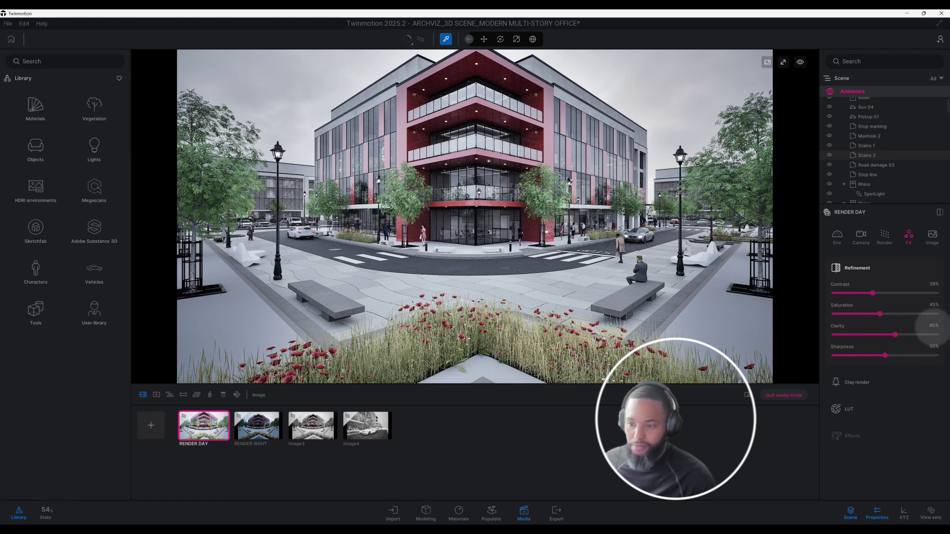
- Set the Sharpness of the RENDER DAY image to 25% and open its LUT settings
click(934, 349)
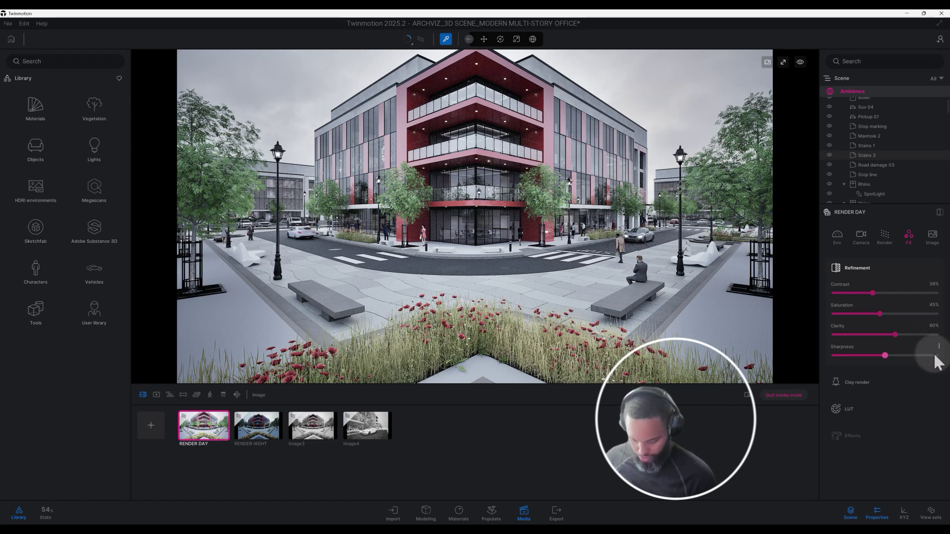
text(25)
key(Return)
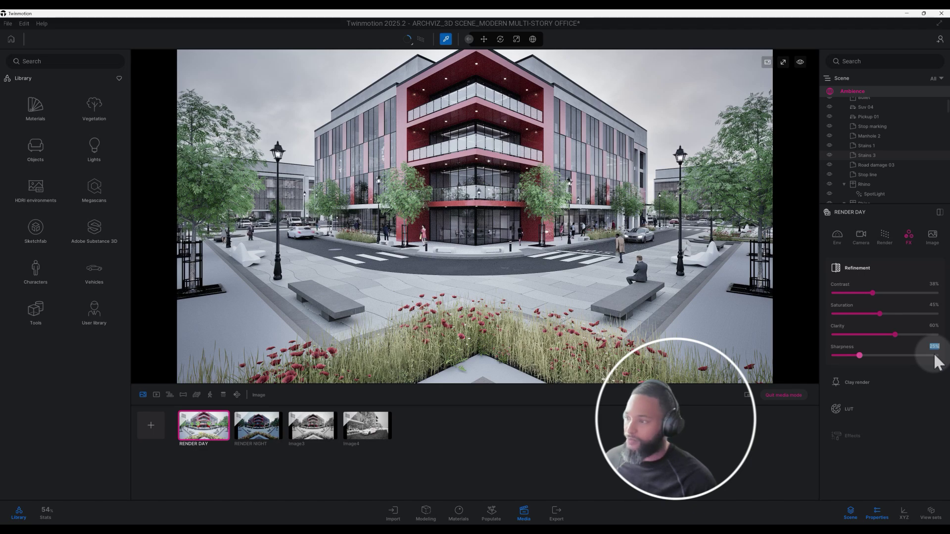
click(862, 406)
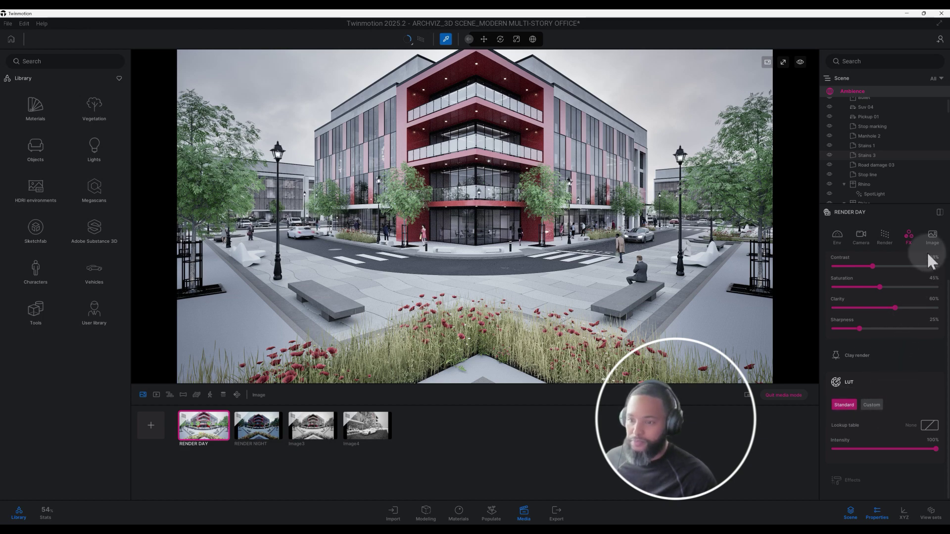
- Set the RENDER DAY image's output size to 8K 7680x4320 and enable tiled rendering
click(929, 236)
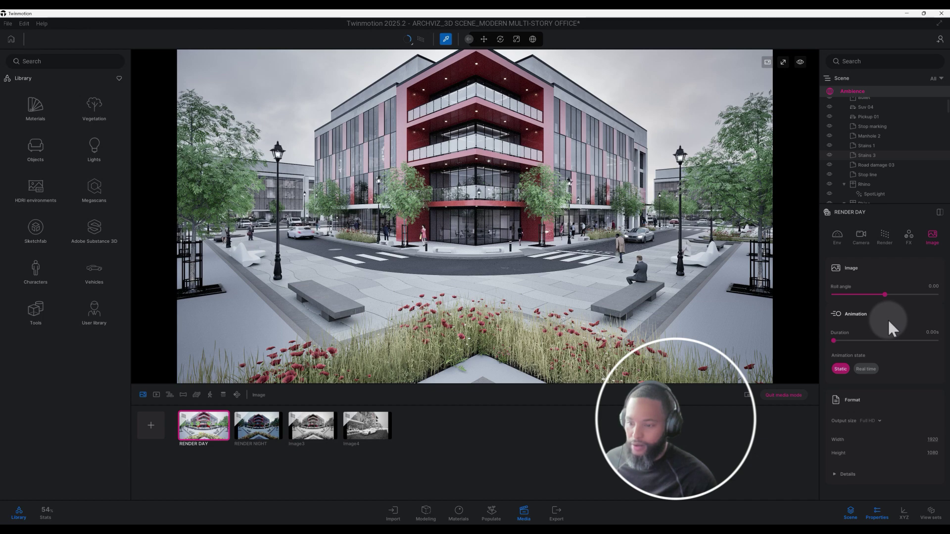
click(882, 420)
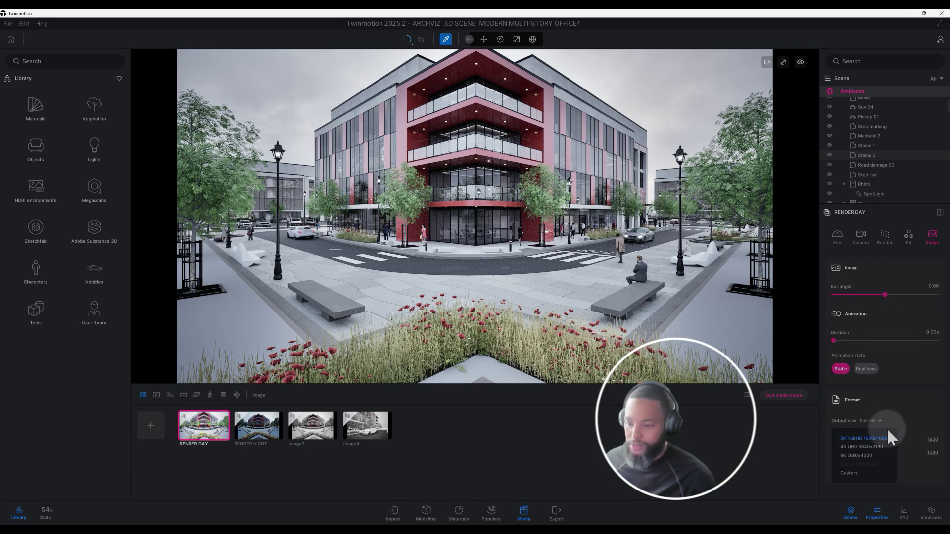
click(862, 453)
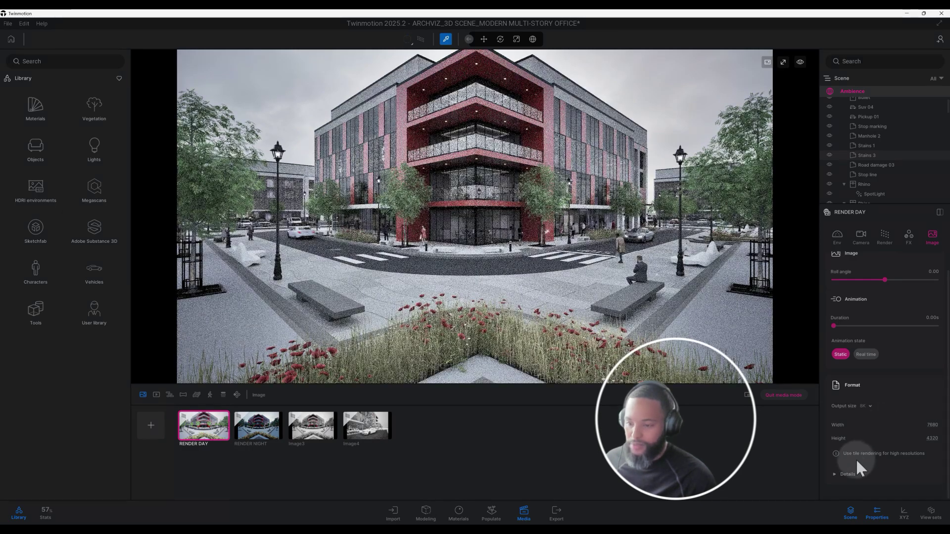
click(849, 470)
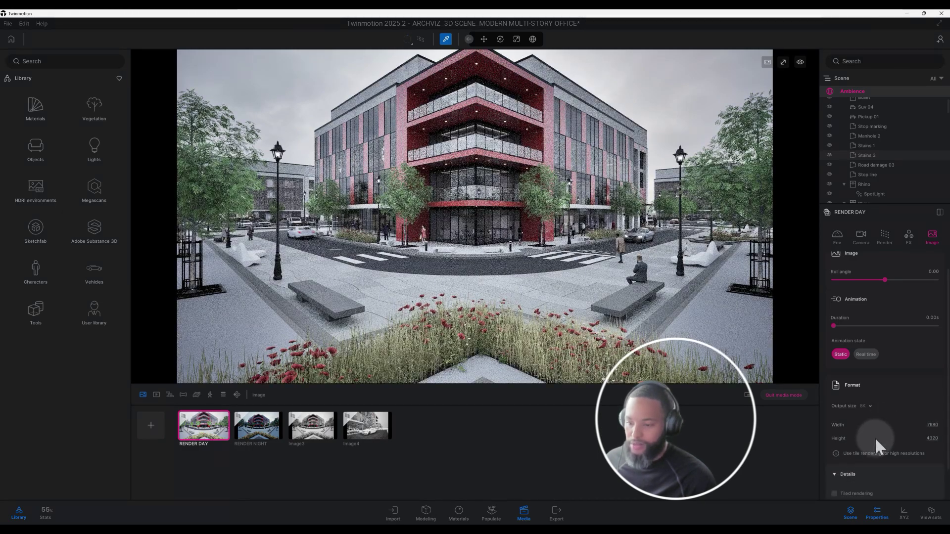
scroll(875, 437, down, 1)
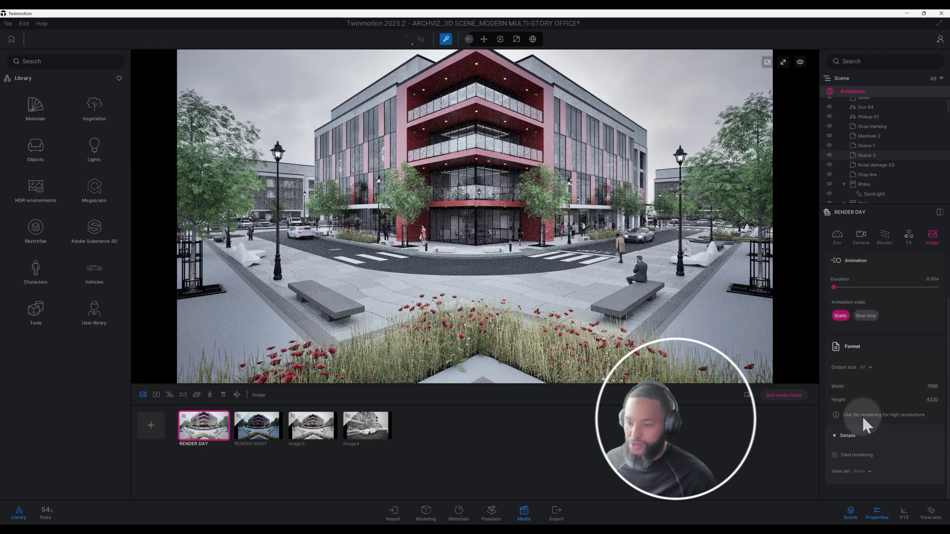
click(835, 455)
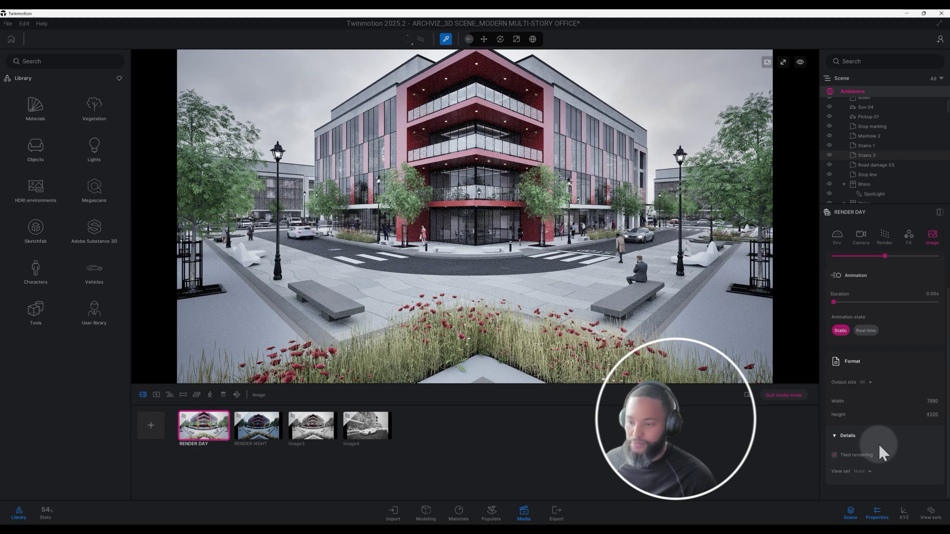